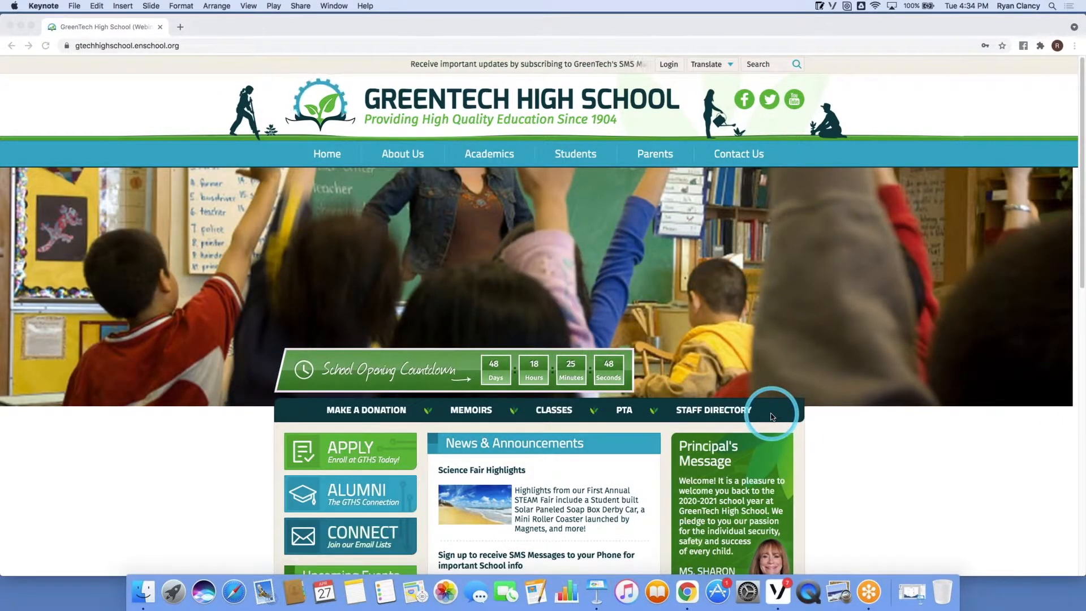
Go through the school's staff directory to the math teacher's page and open its Calendar.
click(698, 413)
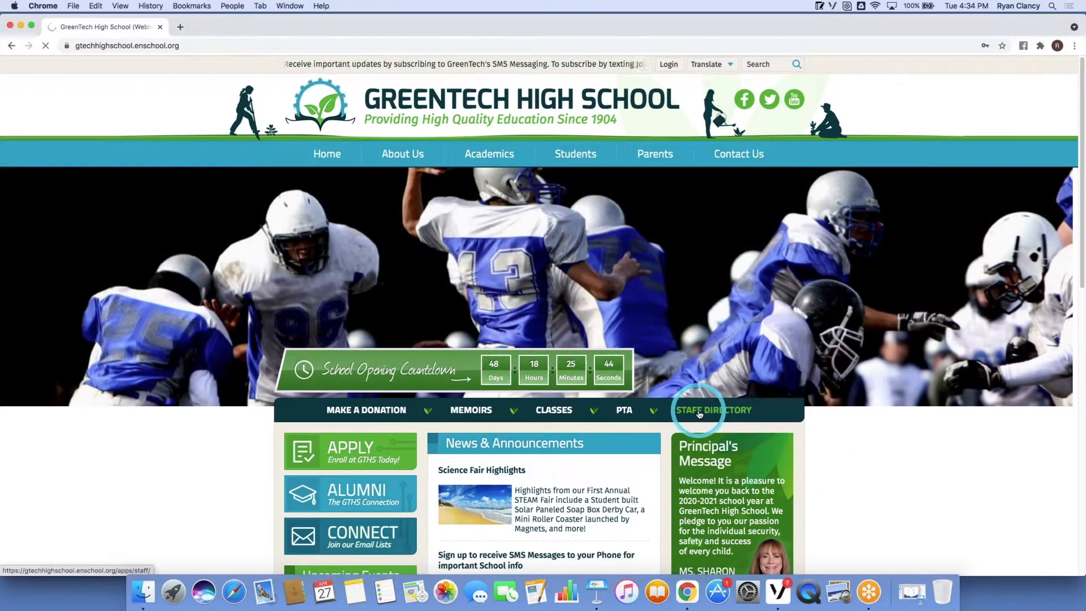
click(699, 414)
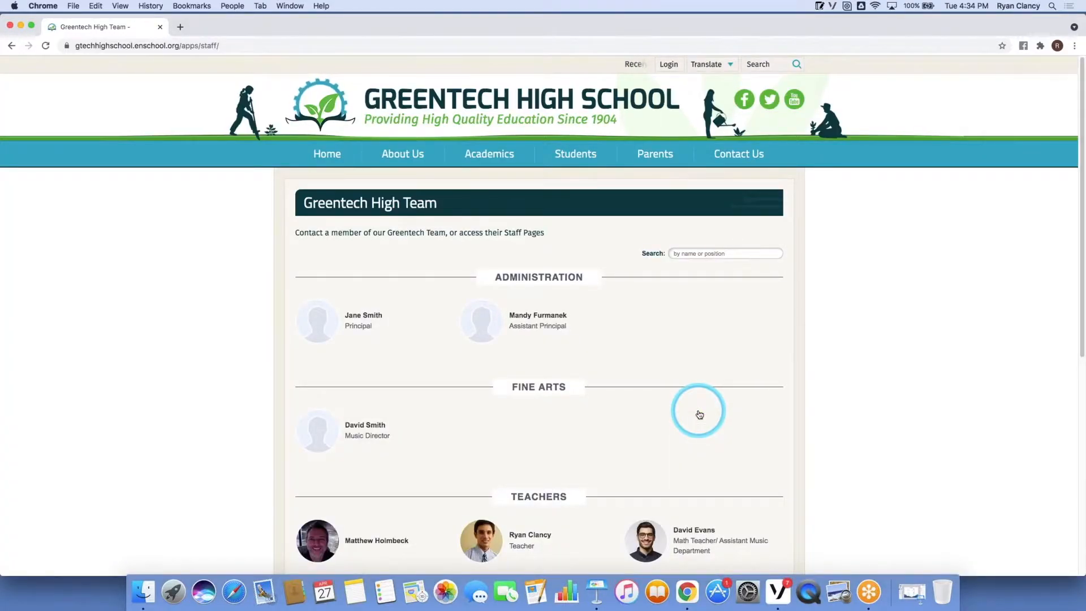
scroll(699, 414, down, 3)
click(690, 404)
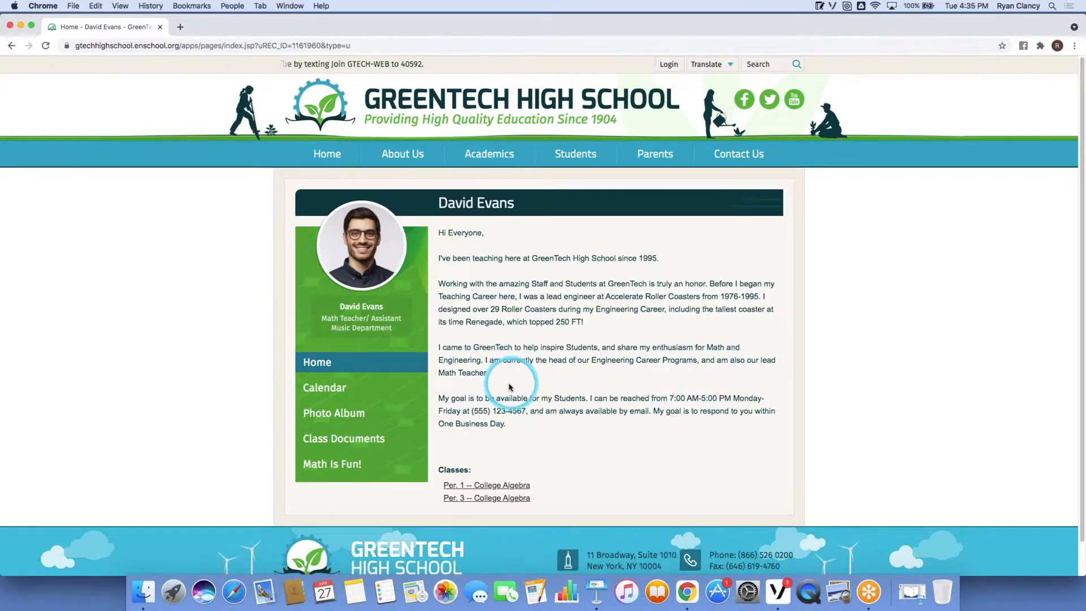
click(369, 390)
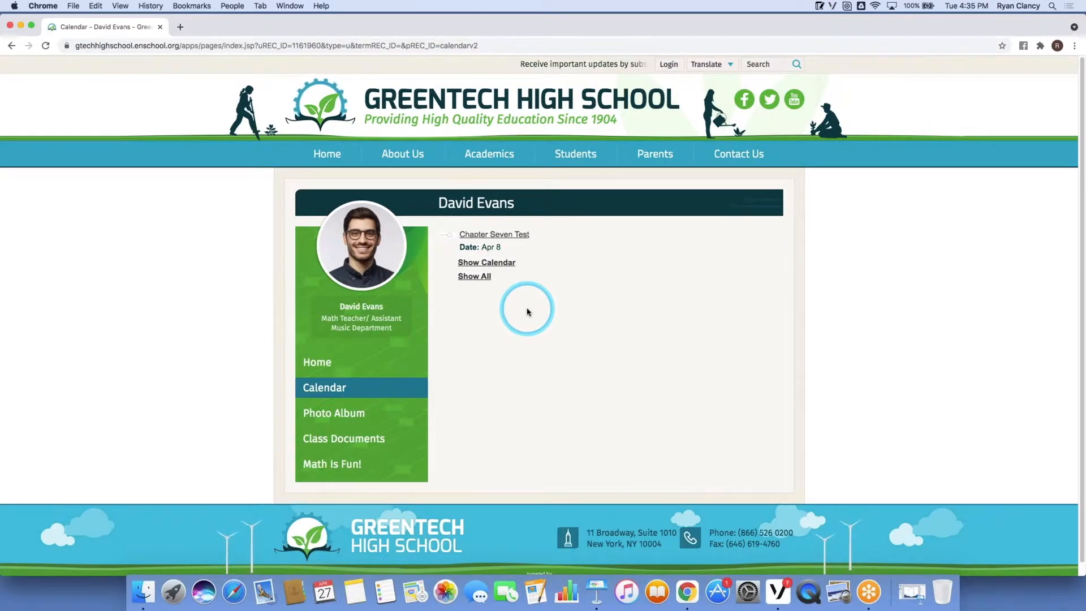
Check the Chapter Seven Test details, monthly calendar view and Math Is Fun! link, then return.
click(517, 238)
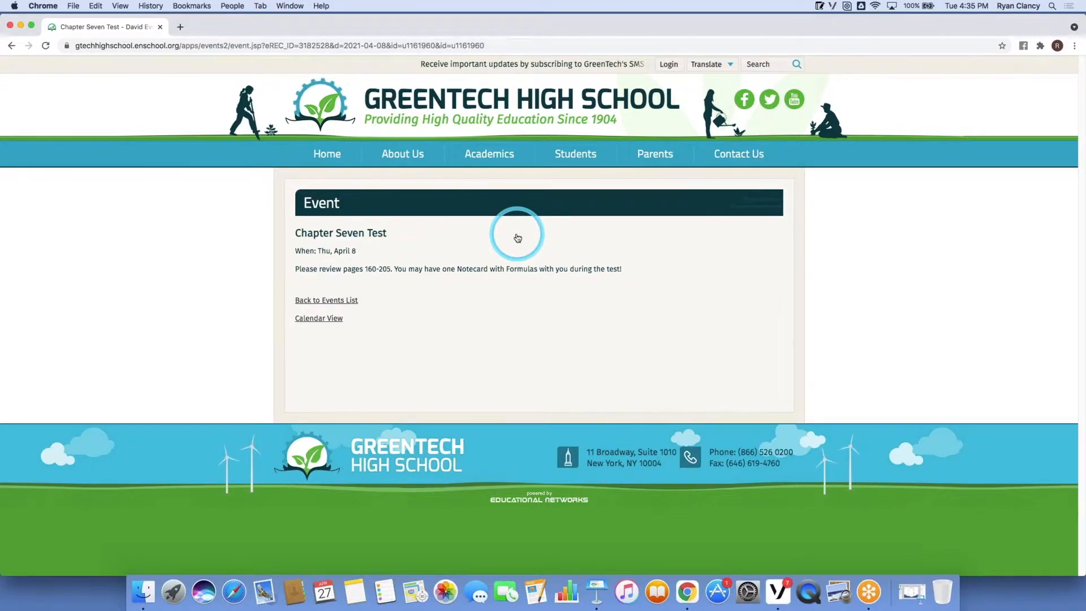
click(12, 46)
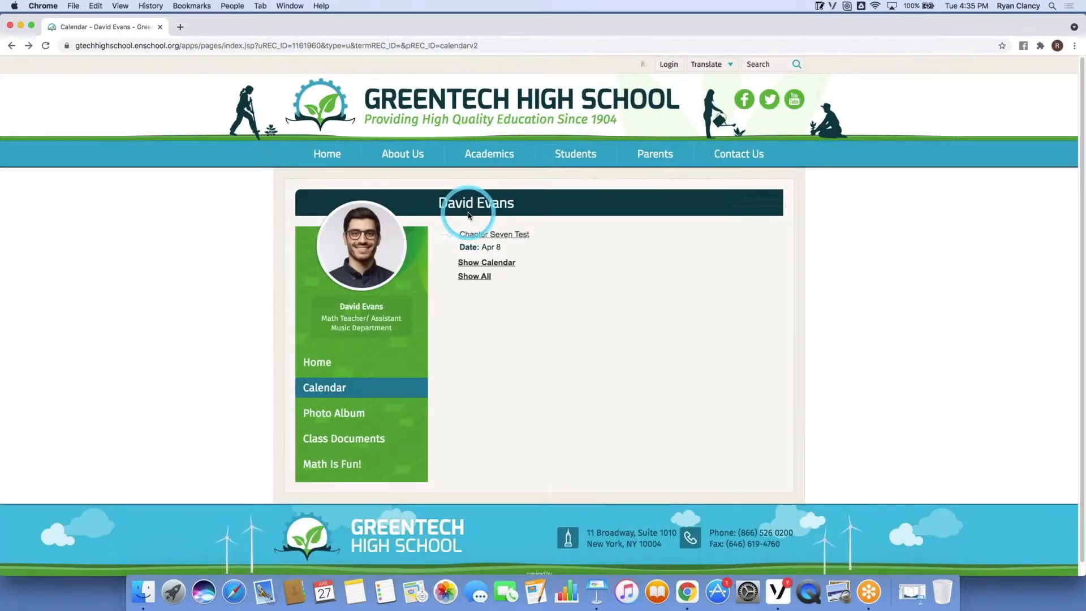
click(517, 268)
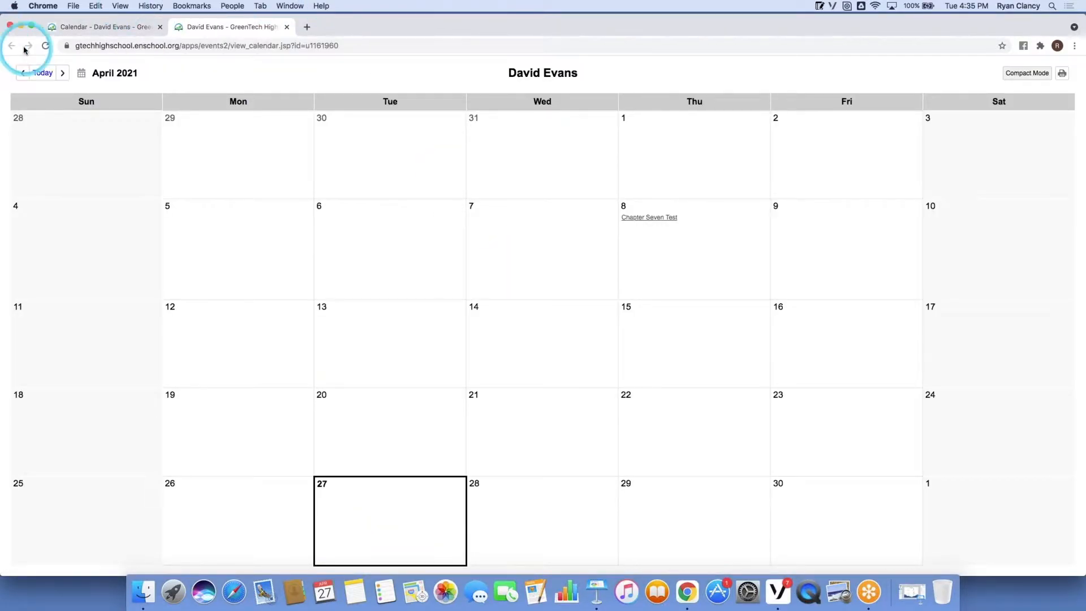
click(285, 27)
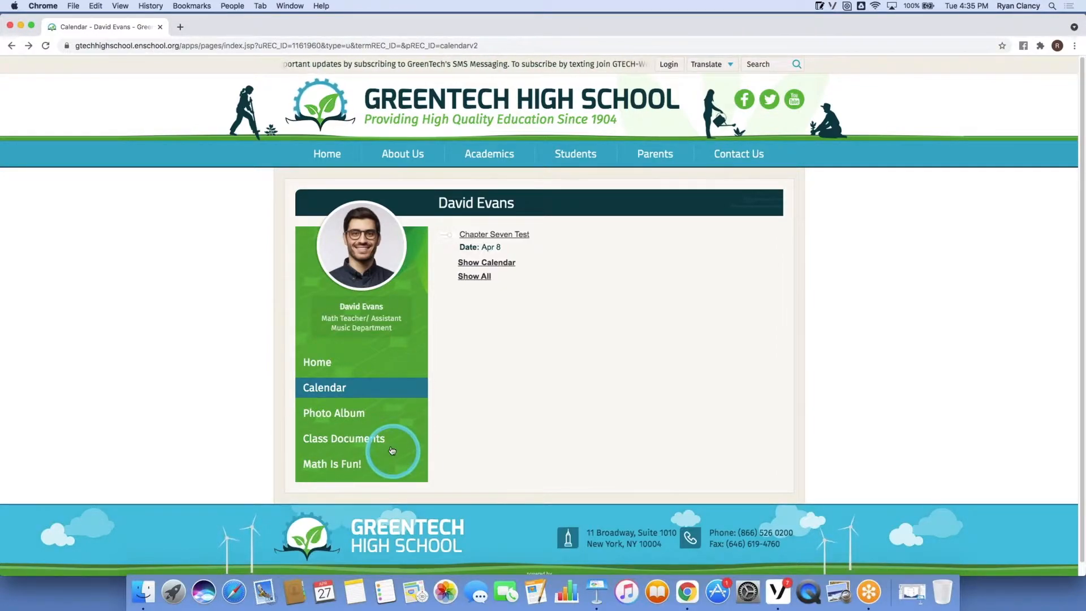
click(345, 467)
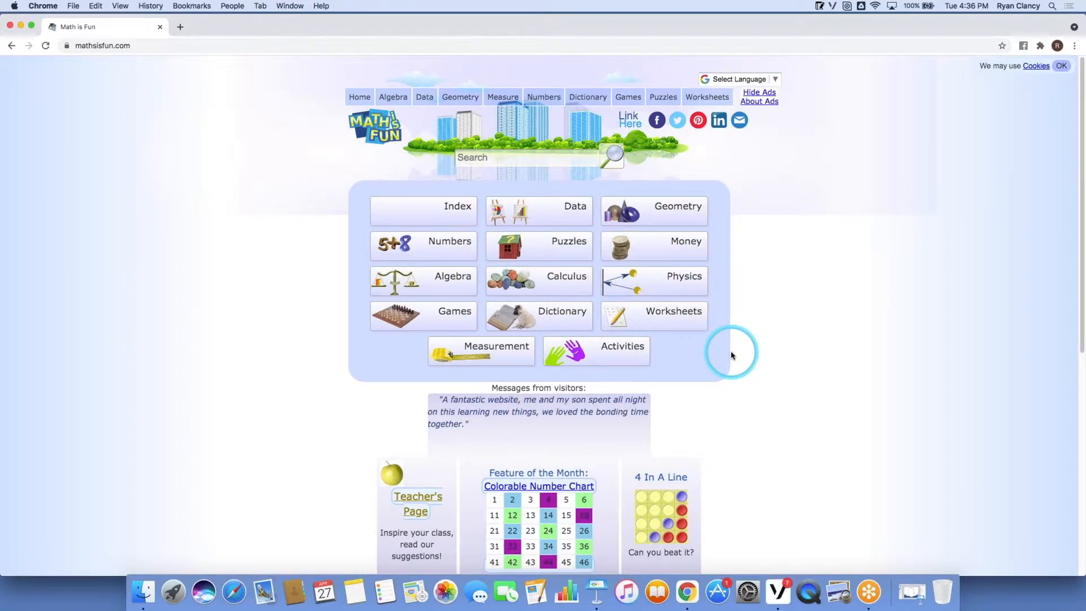
click(12, 46)
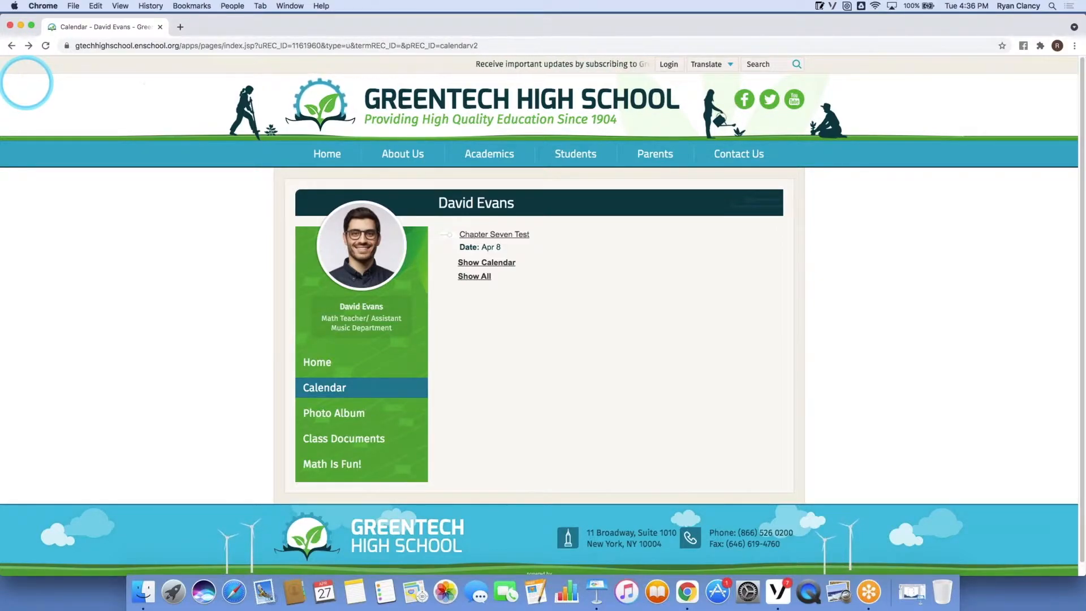
Return to the school homepage and open the login form via Forgot password?
click(268, 102)
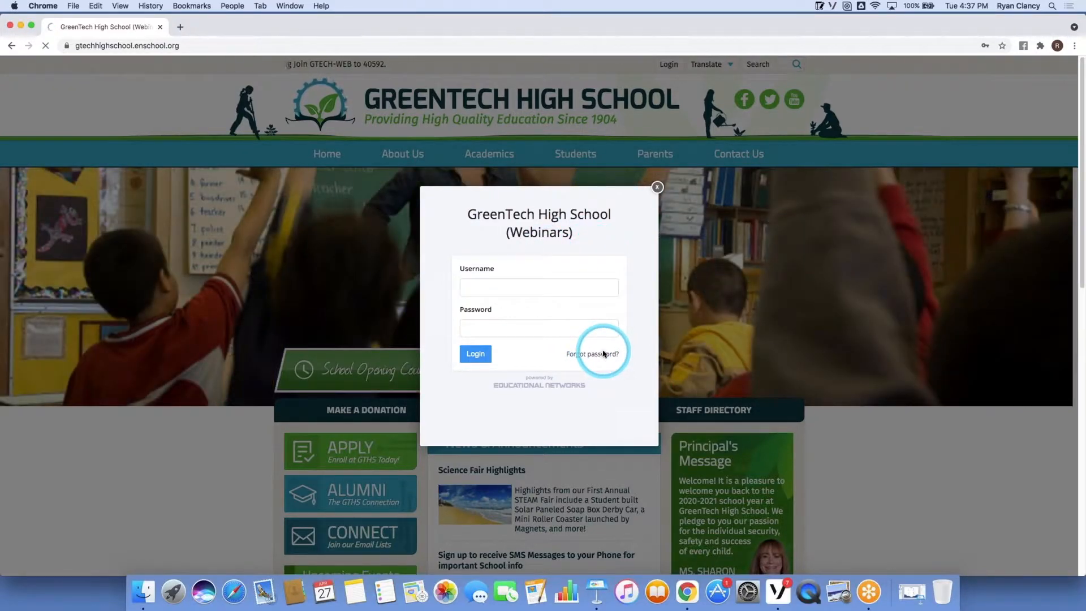
click(599, 357)
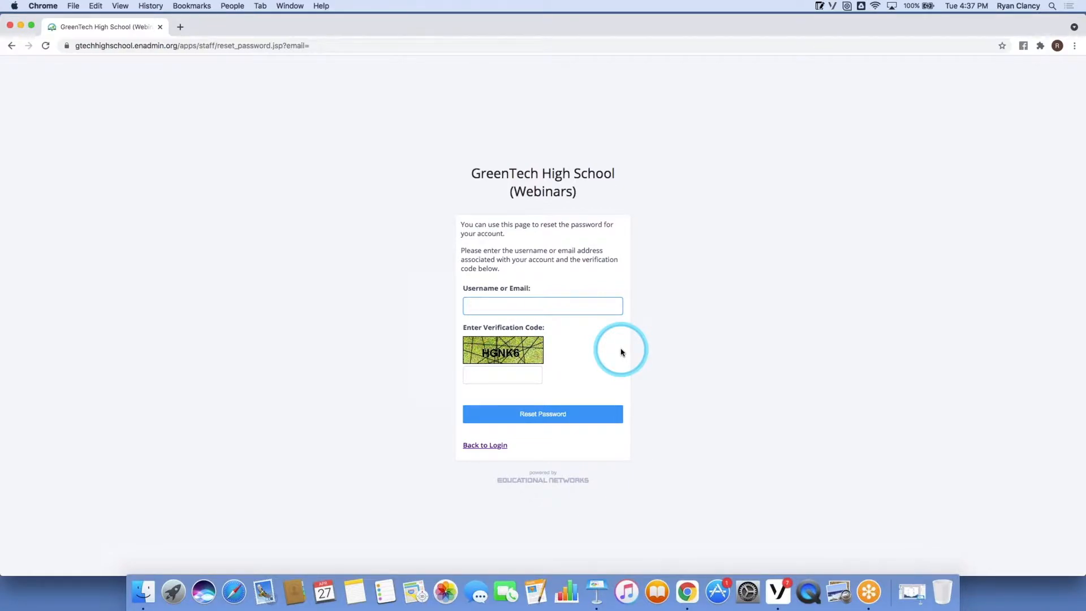
click(11, 45)
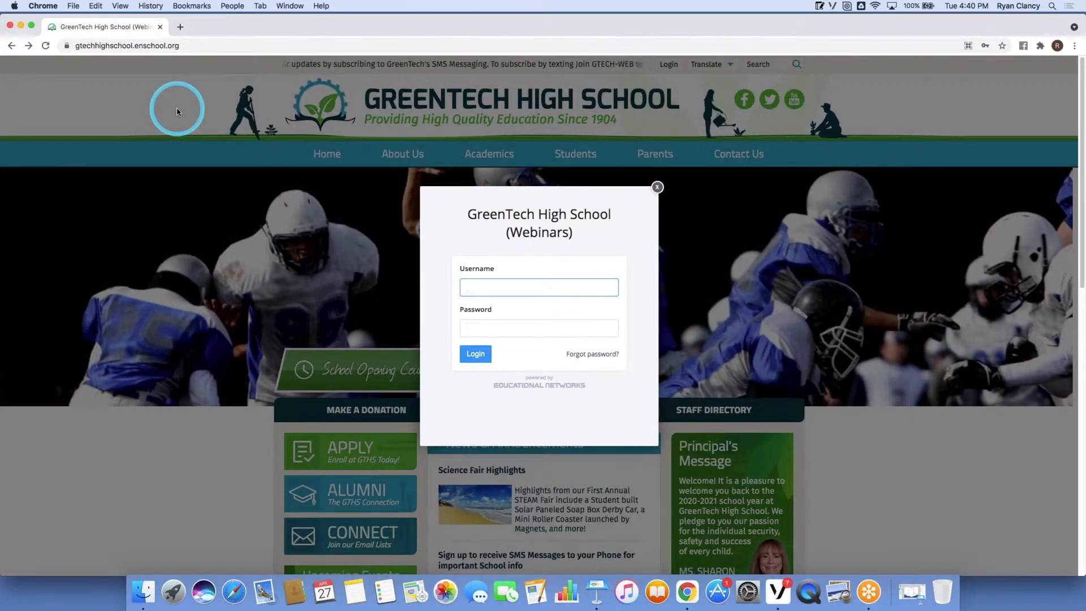
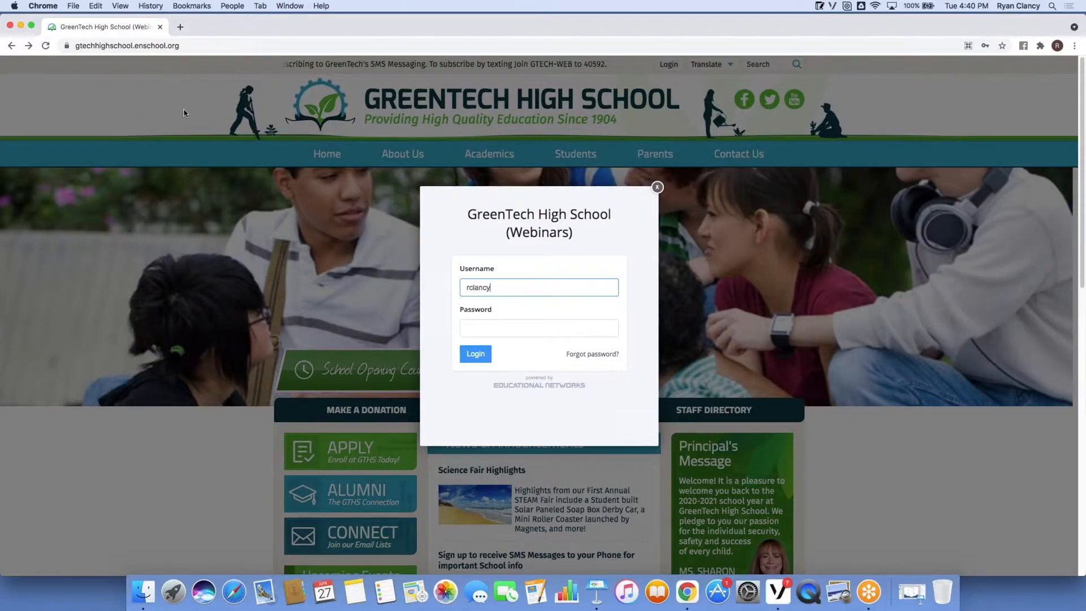
Log in with the teacher's username and account password.
click(483, 327)
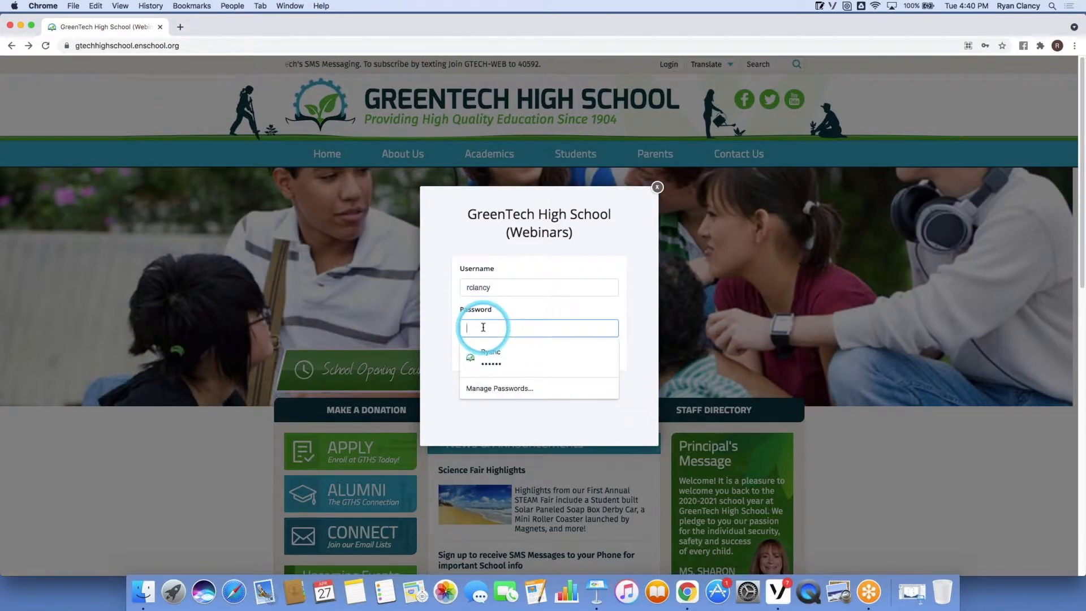
text(p)
text(•••)
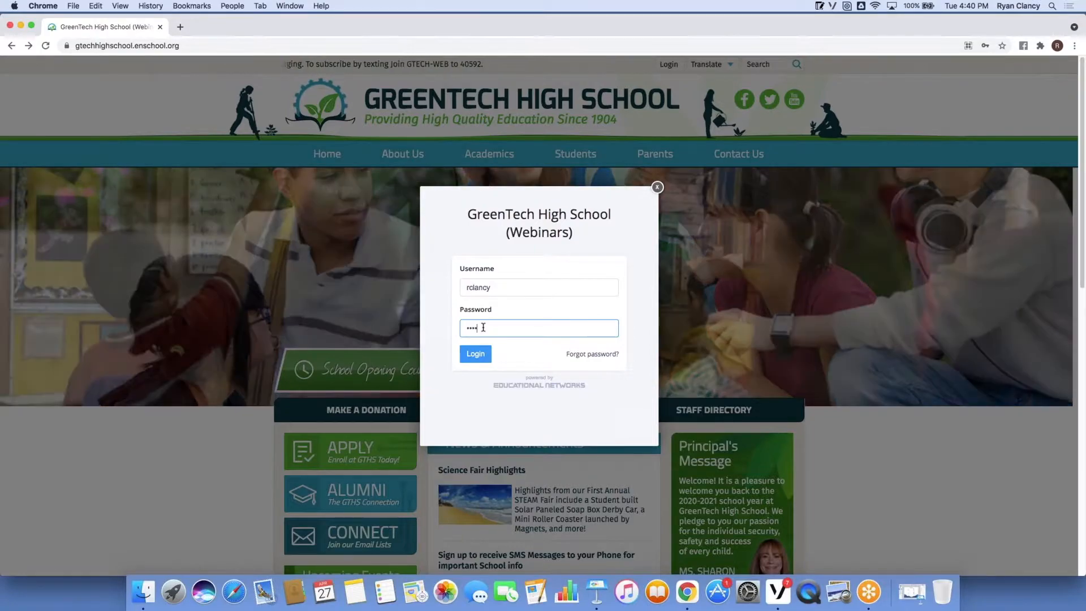
text(••)
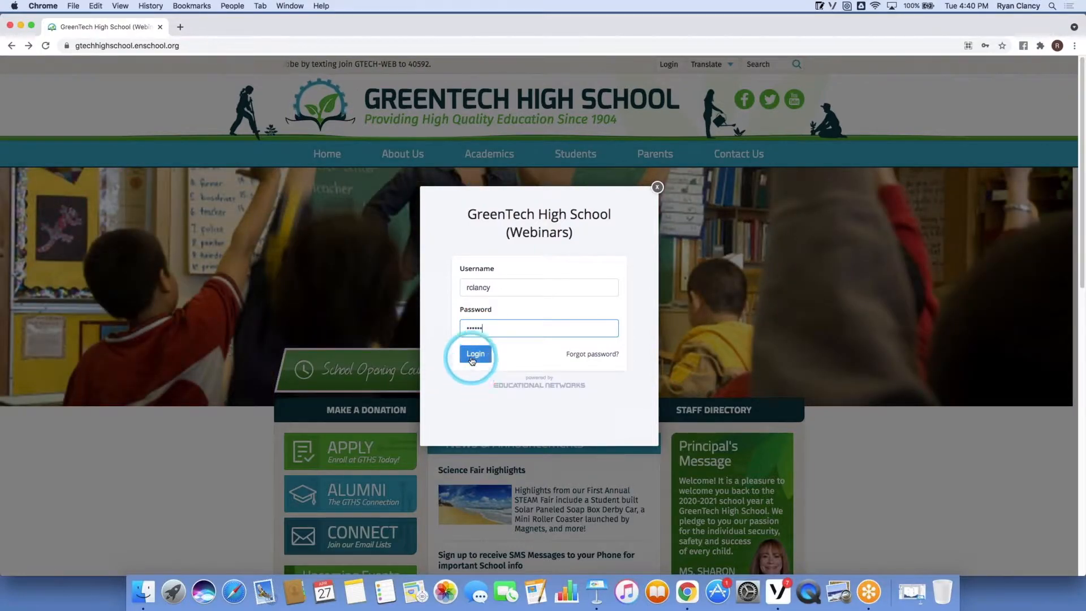
click(474, 355)
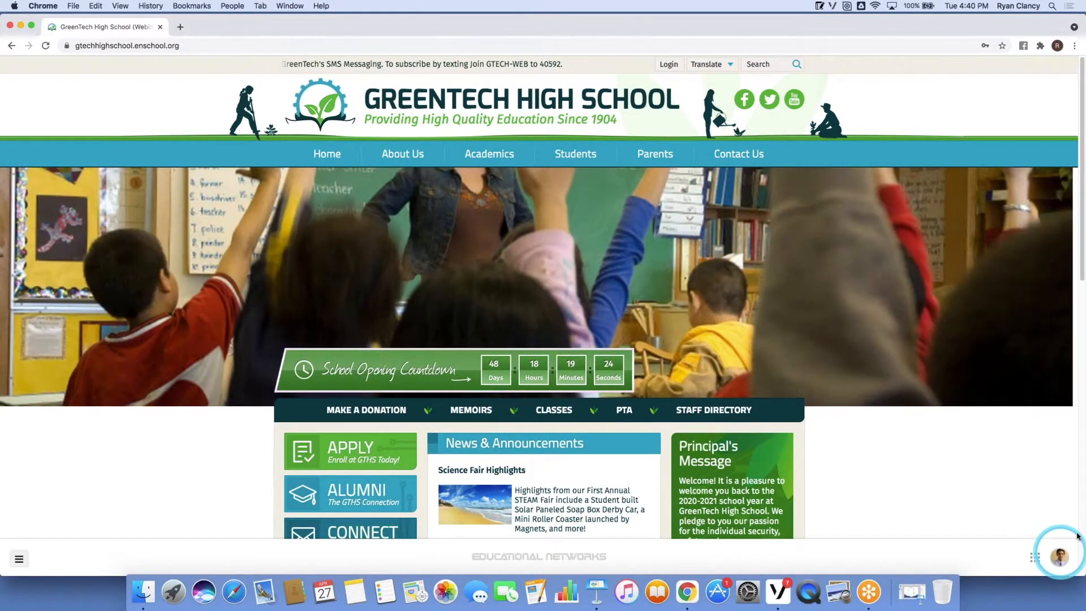
Look over the account settings and help/tour options, then open the site management menu.
click(1071, 552)
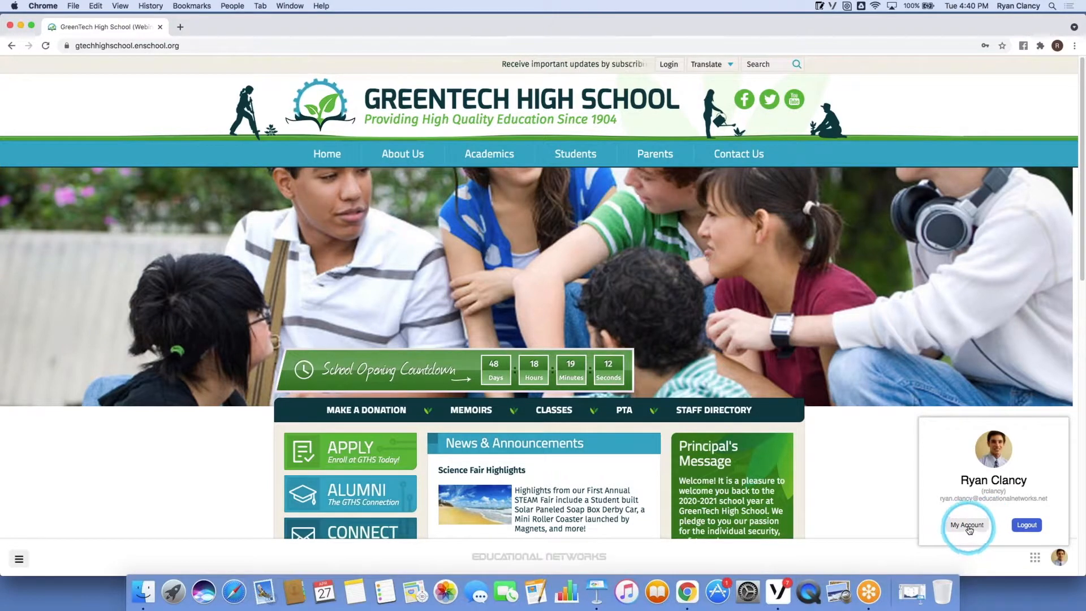
click(969, 525)
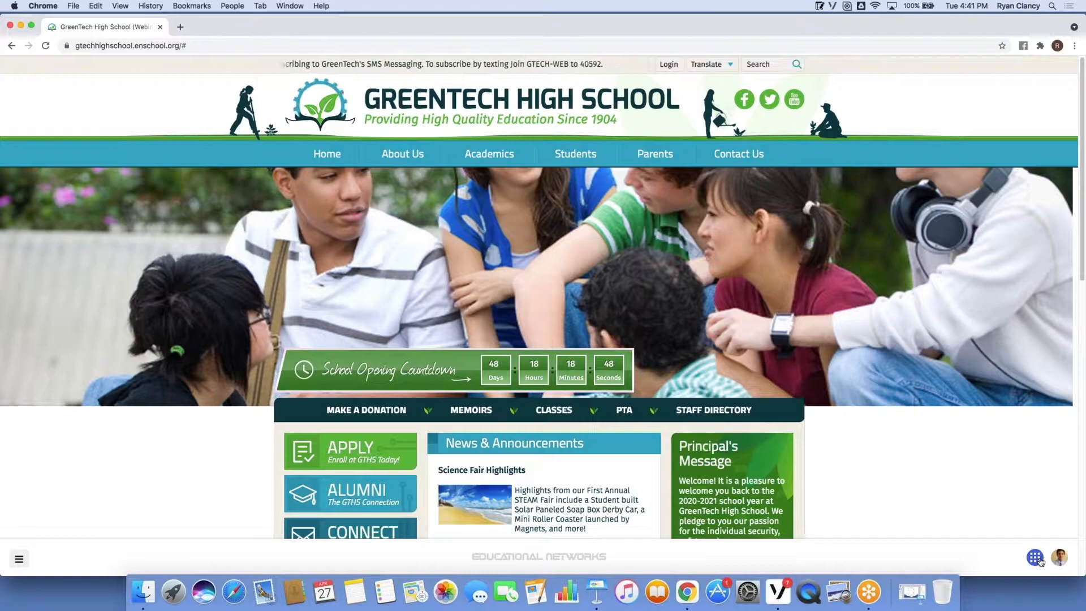
click(1038, 560)
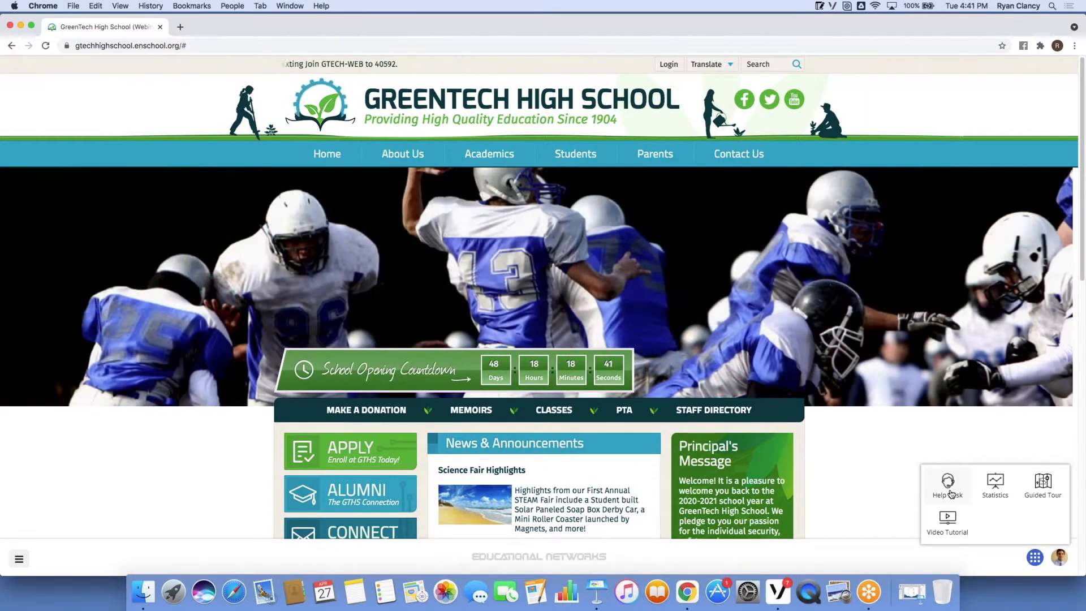
click(1036, 558)
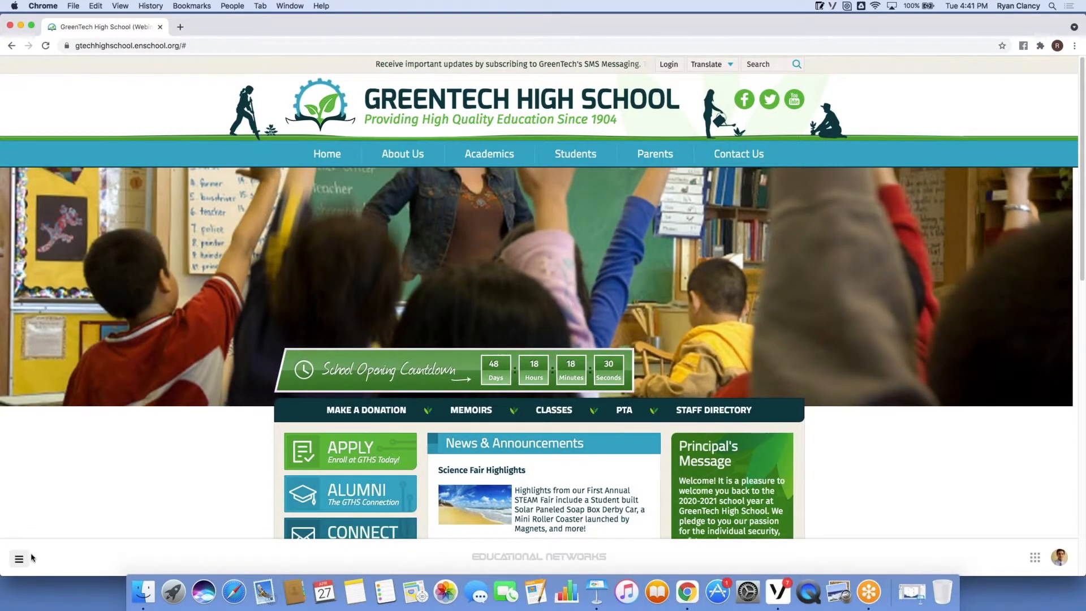
click(20, 559)
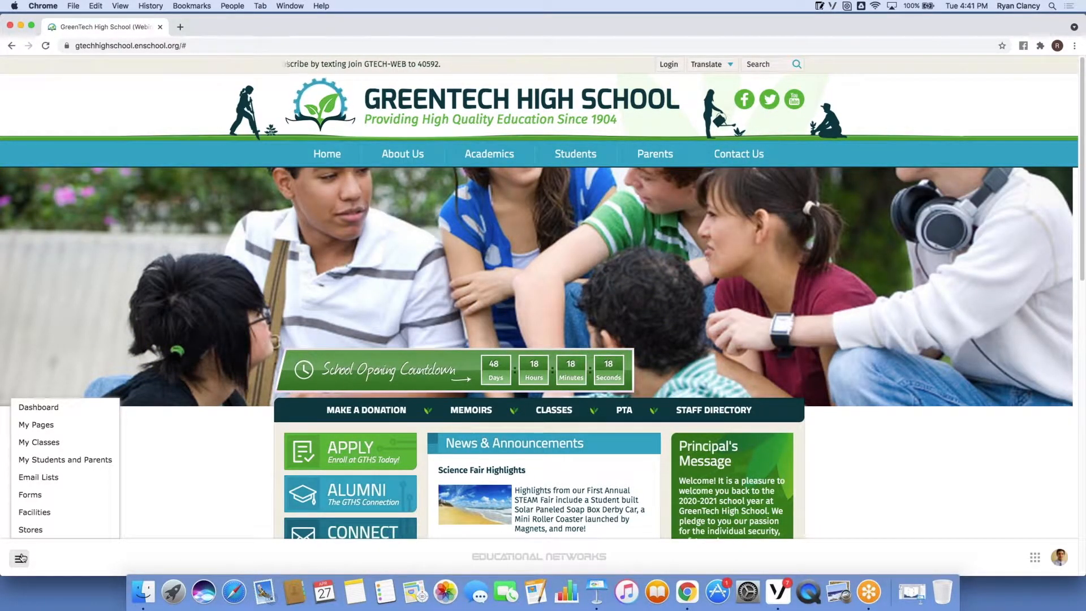
click(729, 412)
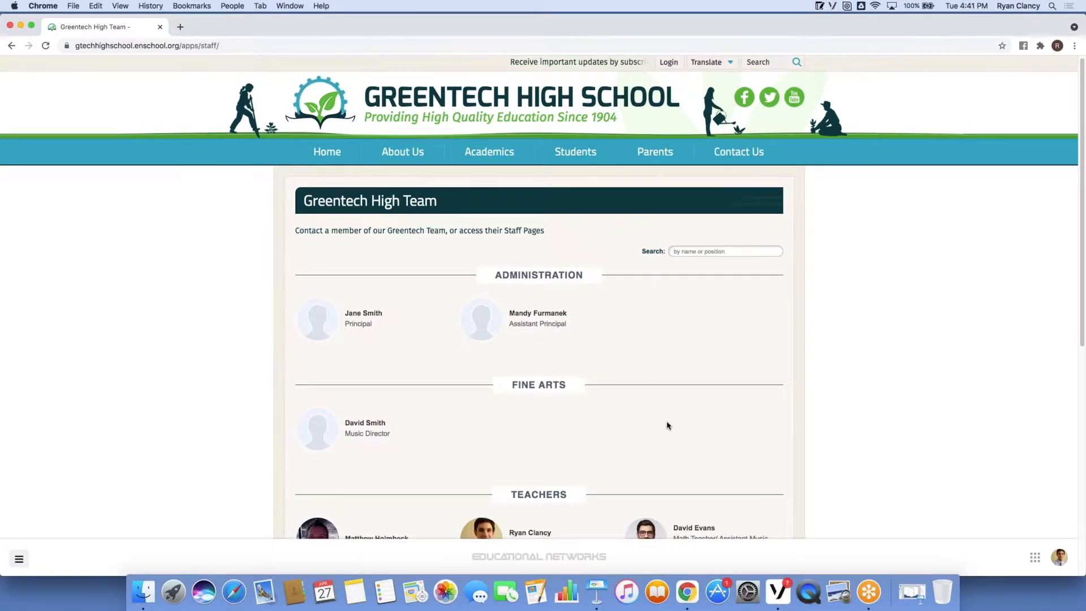
scroll(651, 419, down, 3)
scroll(641, 413, down, 1)
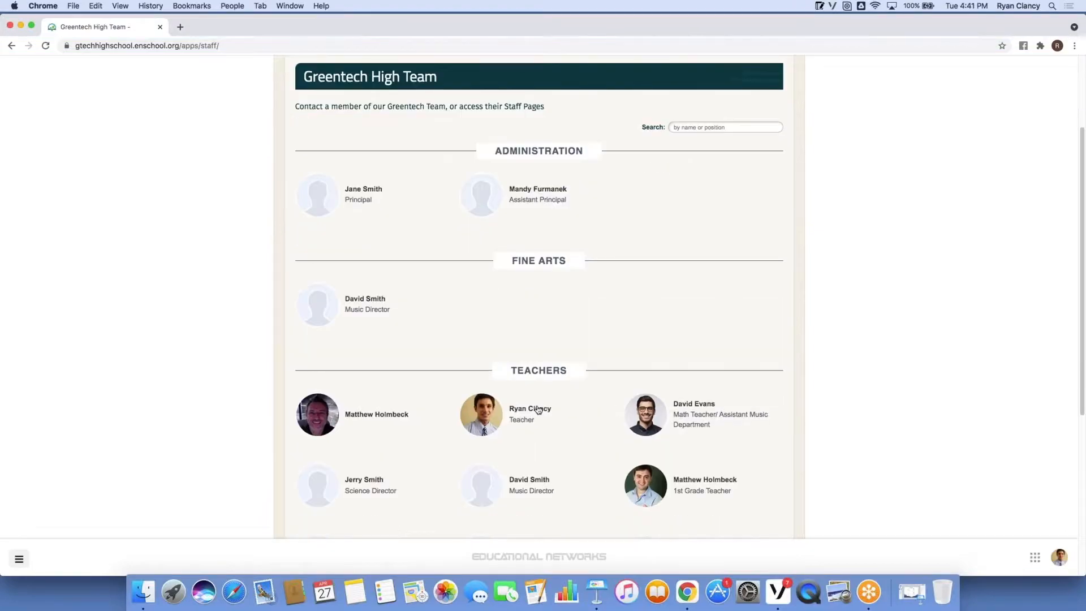
click(500, 415)
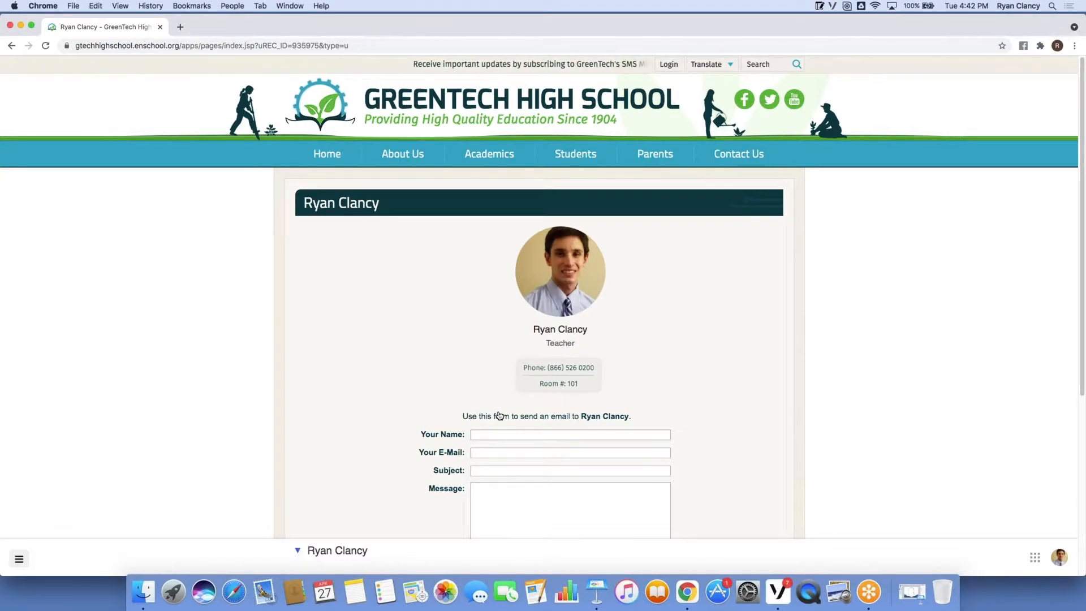
scroll(422, 357, down, 3)
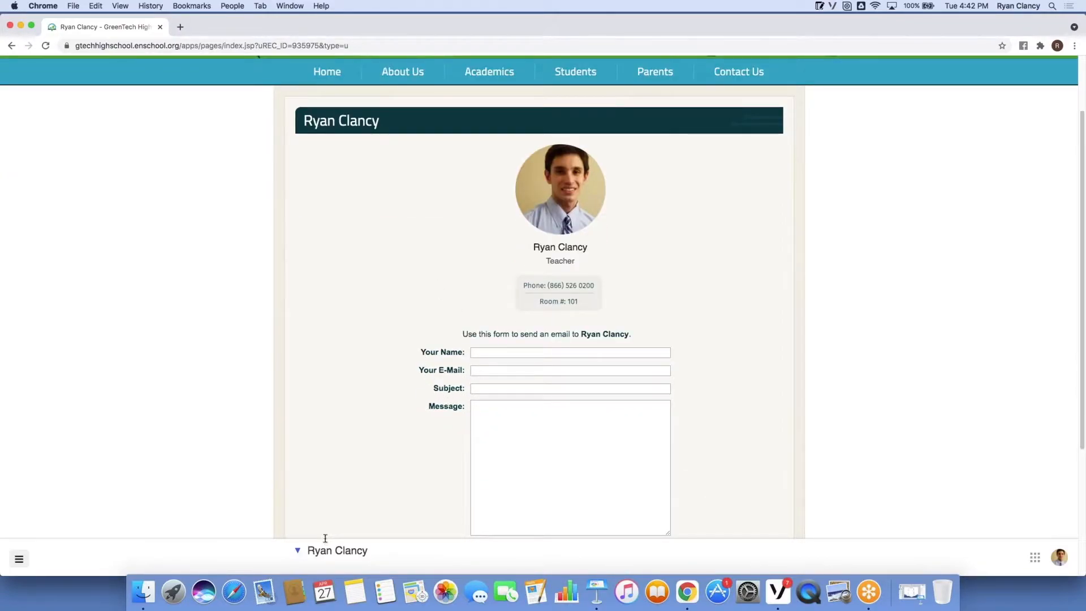
Create a new Other-type page in this section titled 'Meet' plus the teacher's name.
click(299, 553)
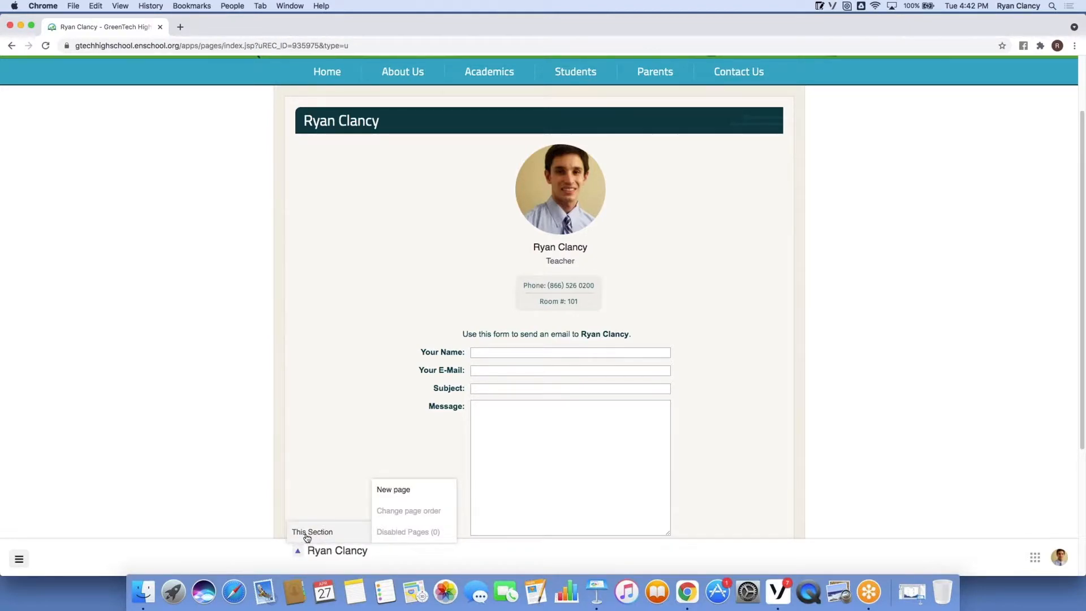
click(405, 492)
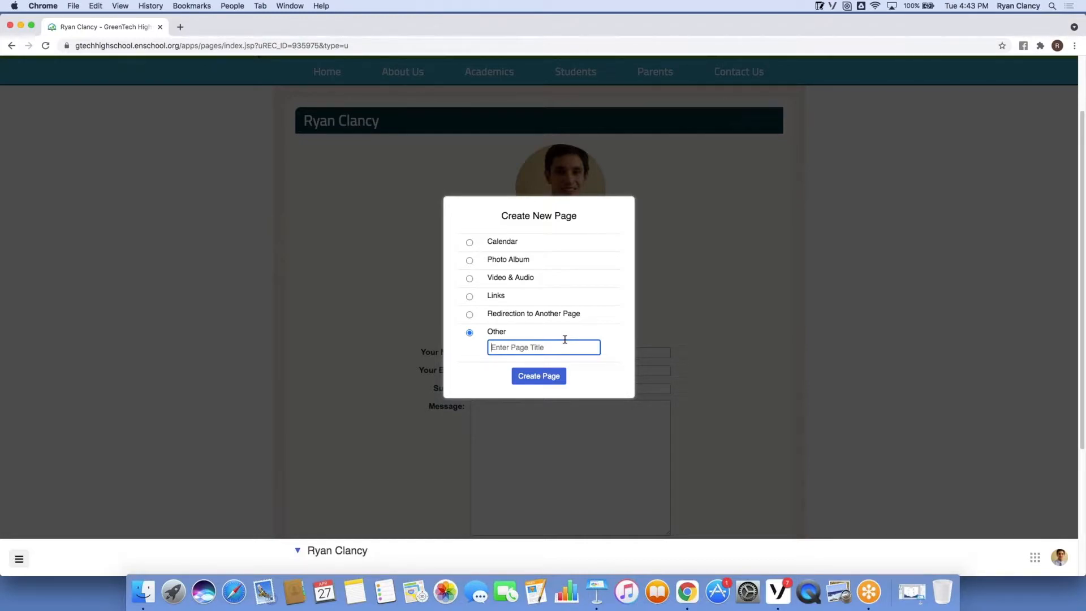
text(Meet Mr. Clancy)
click(548, 383)
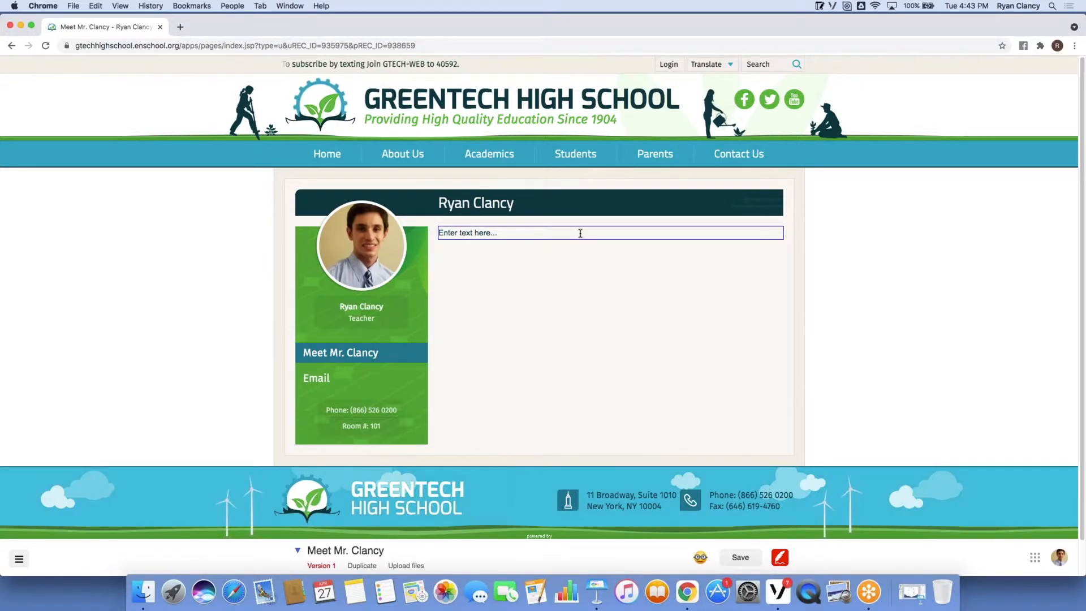
Delete the 'Enter text here...' placeholder from the page's text block.
drag(498, 233, 440, 233)
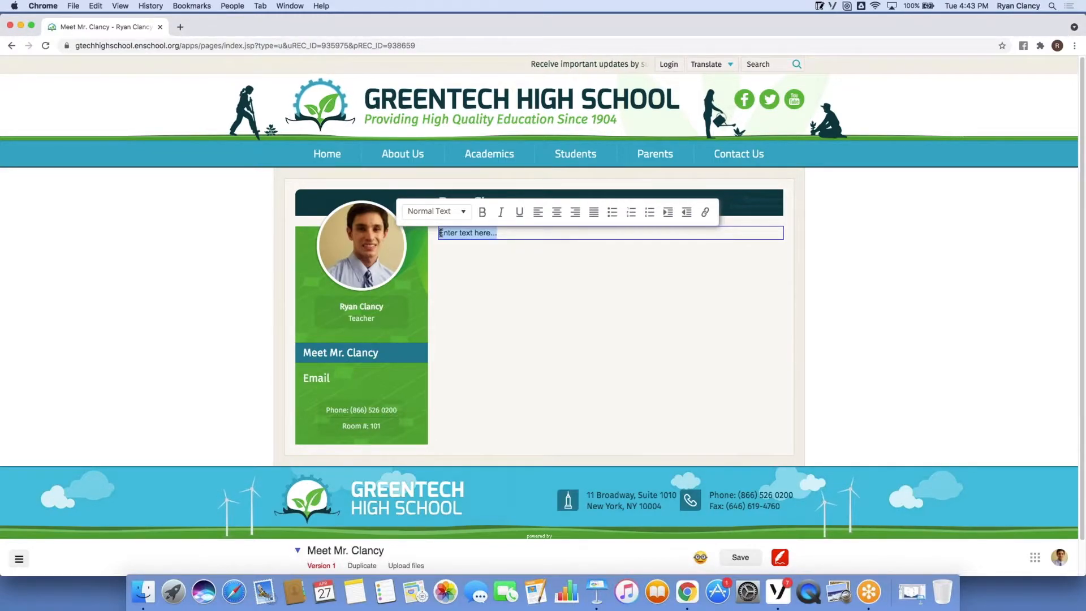
key(BackSpace)
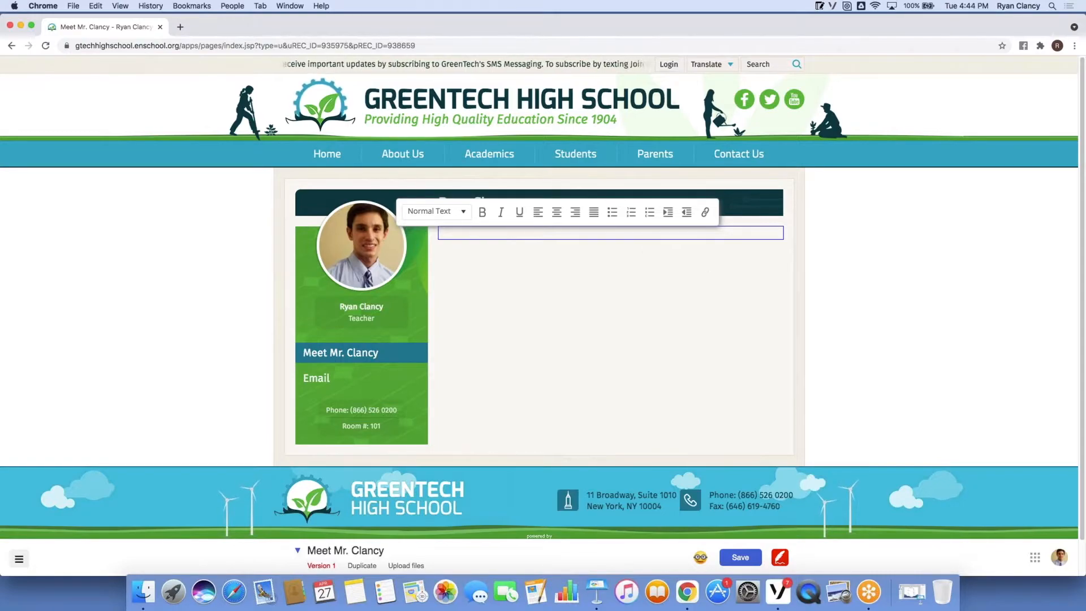
Search MiniNote for 'con' and copy all text of the 'Teacher introduction 04/08' note.
click(818, 9)
text(con)
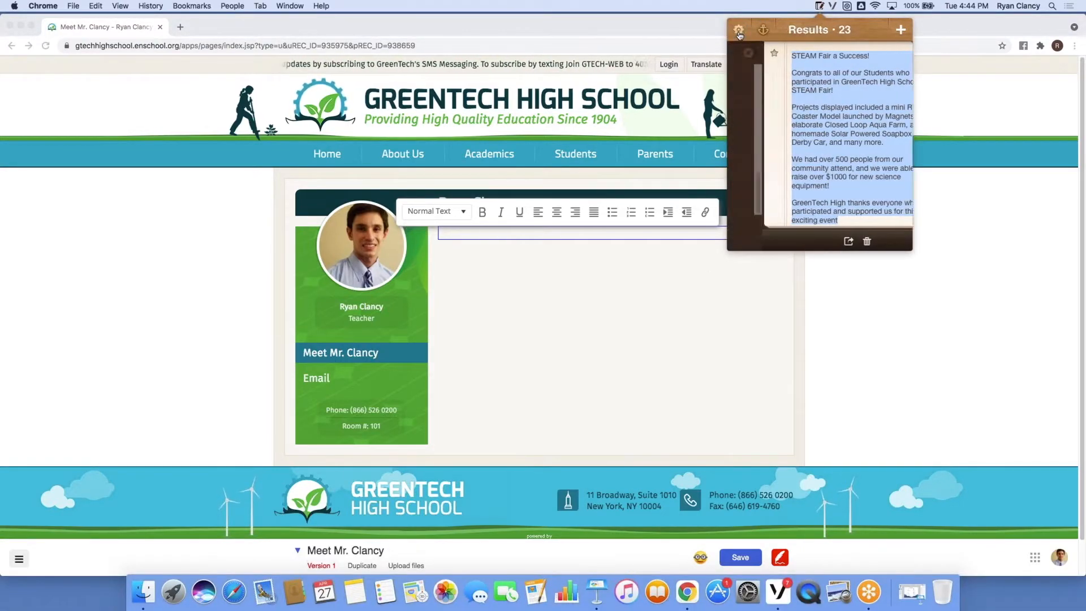
scroll(828, 117, down, 5)
scroll(805, 140, up, 1)
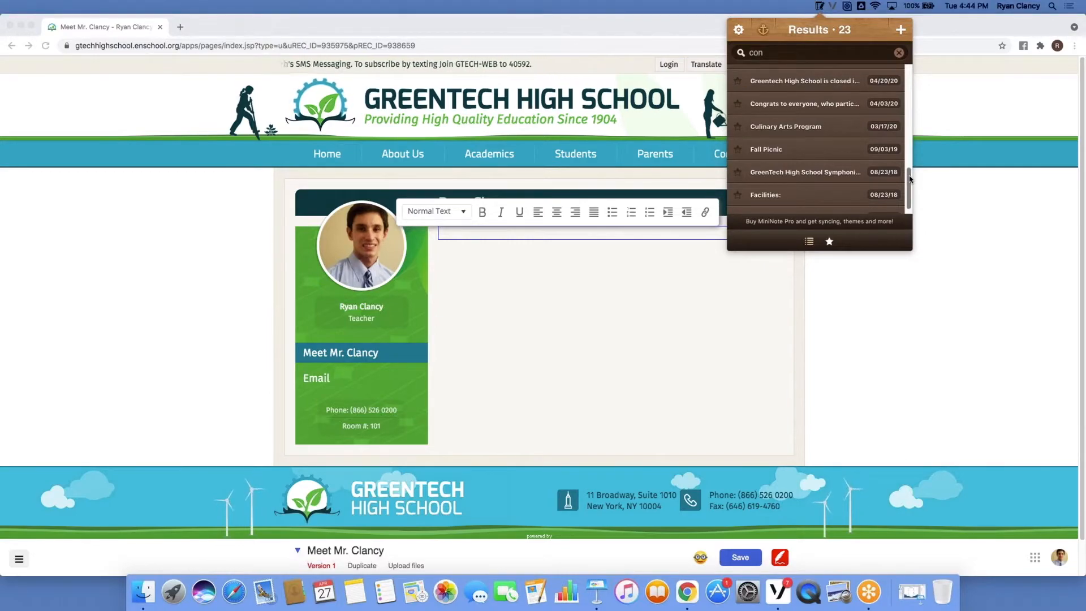
drag(910, 176, 915, 55)
click(804, 167)
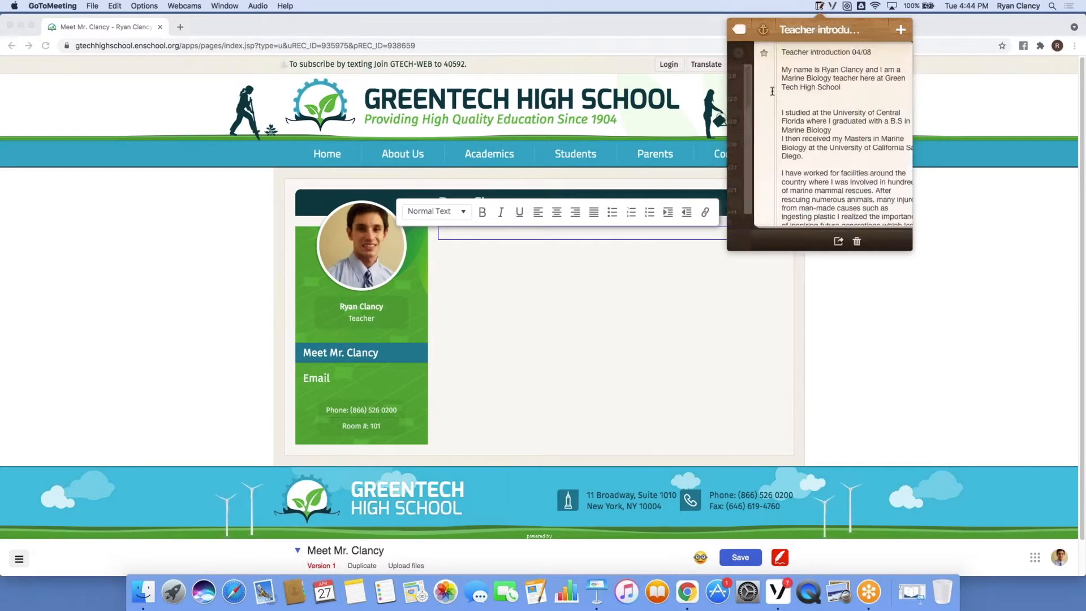
drag(756, 68, 917, 349)
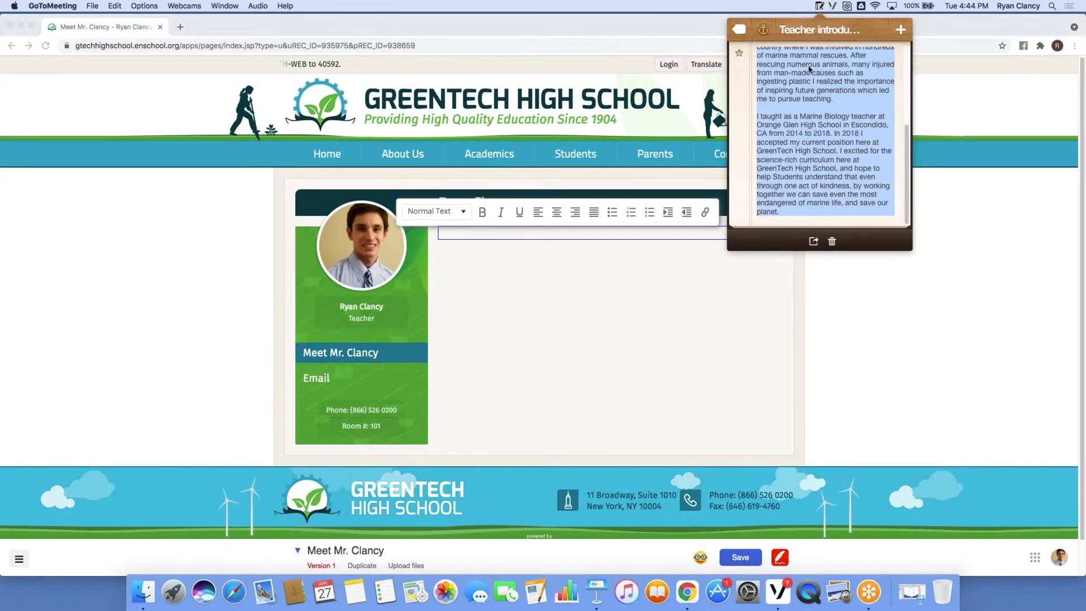
right_click(809, 67)
click(830, 110)
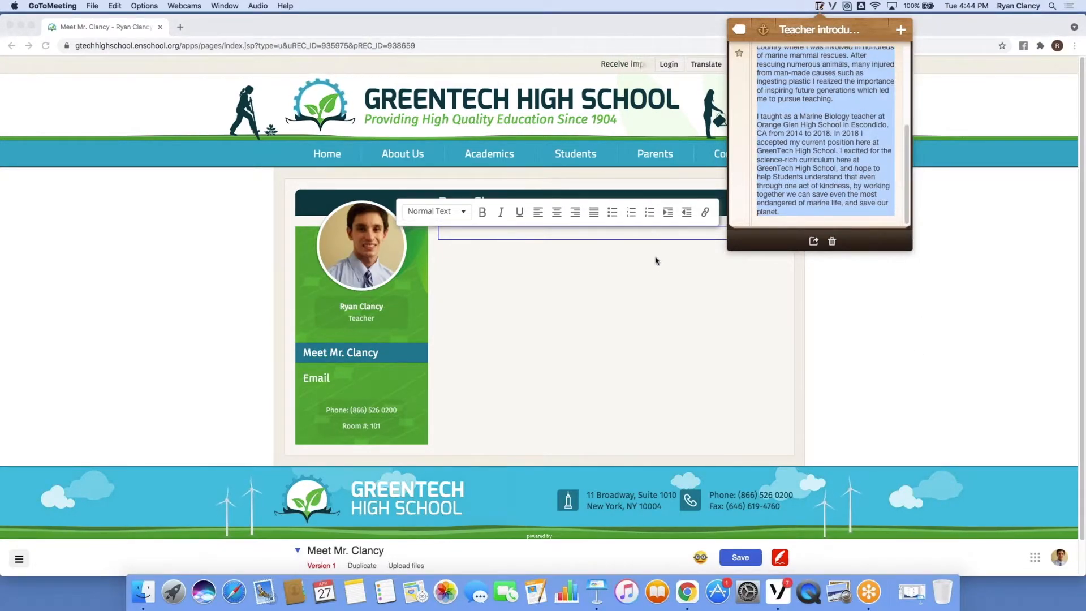
click(635, 262)
click(498, 234)
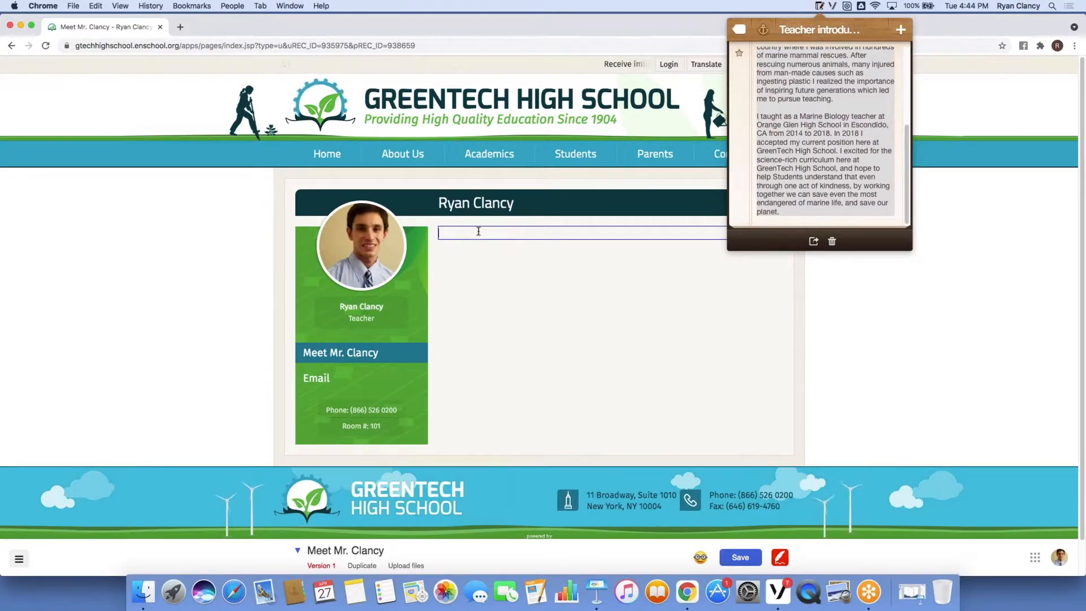
Paste the marine-biology teaching bio and delete the blank line before 'I studied…'.
key(super+v)
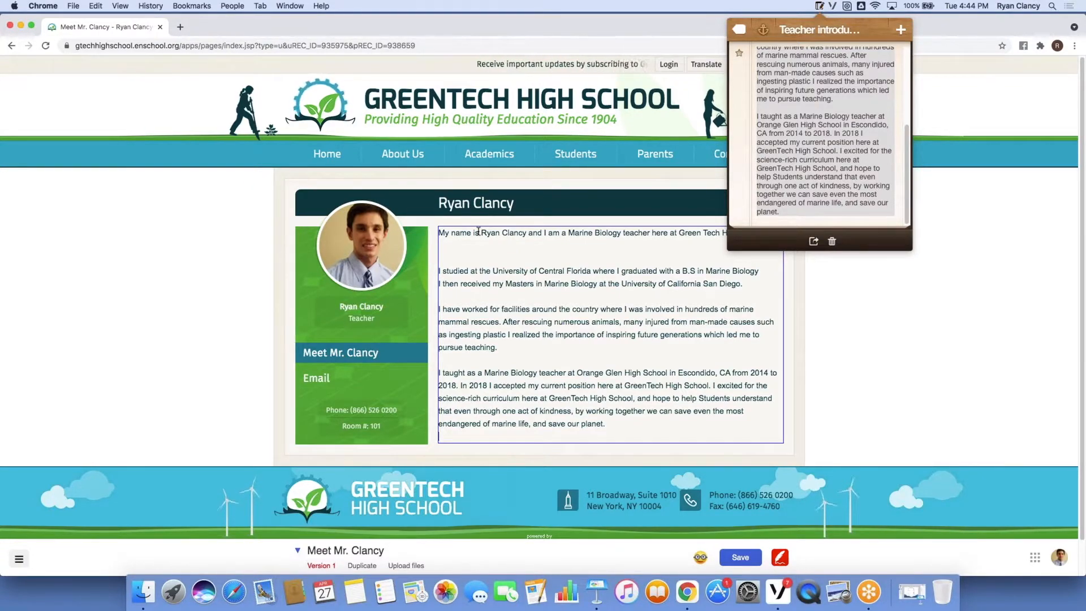
click(821, 6)
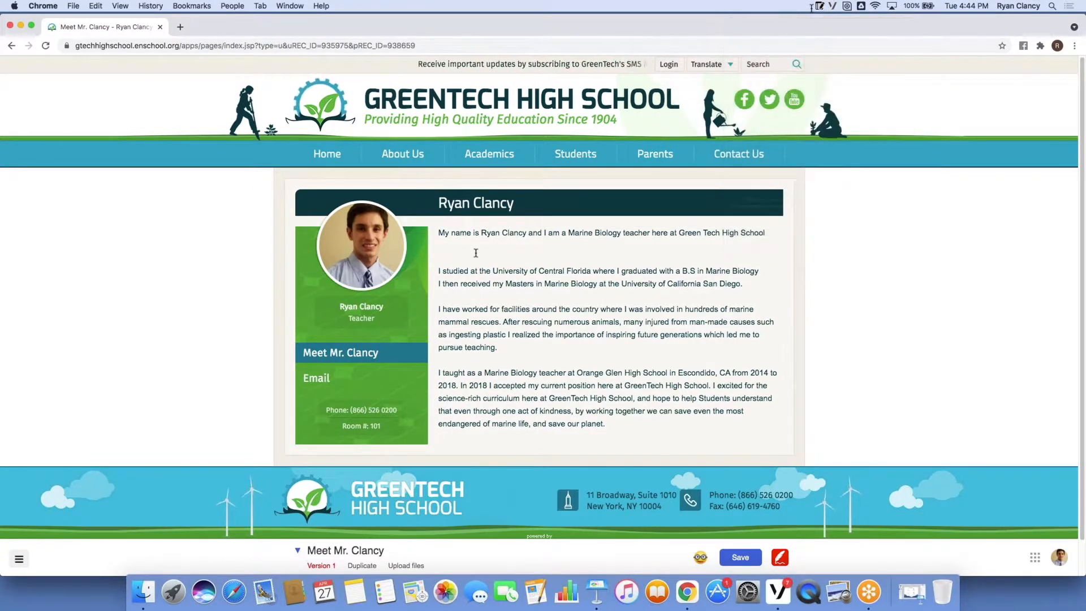
click(439, 271)
key(BackSpace)
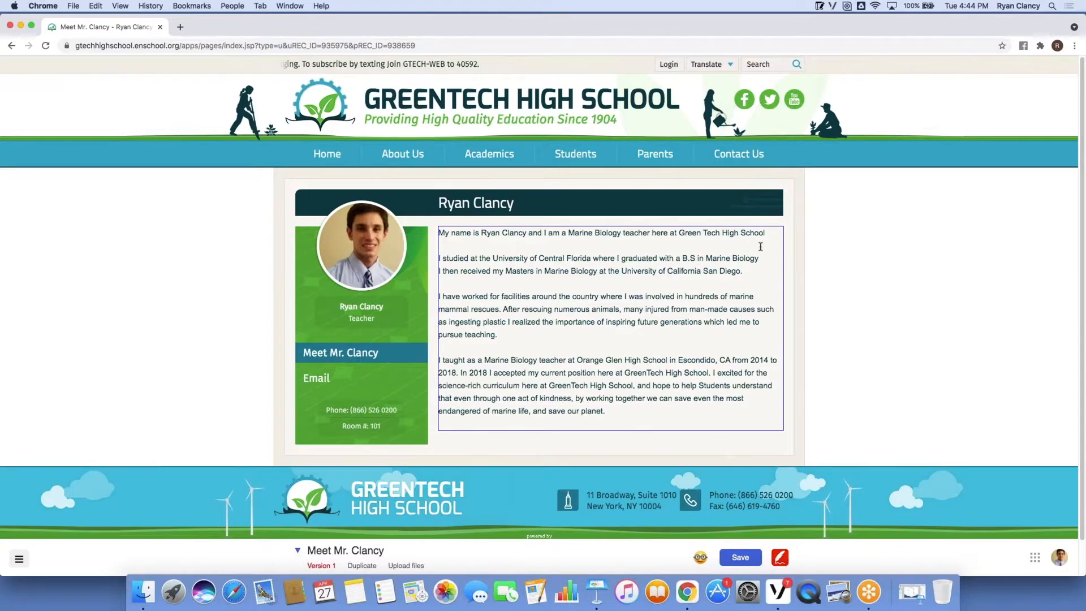
drag(765, 233, 435, 232)
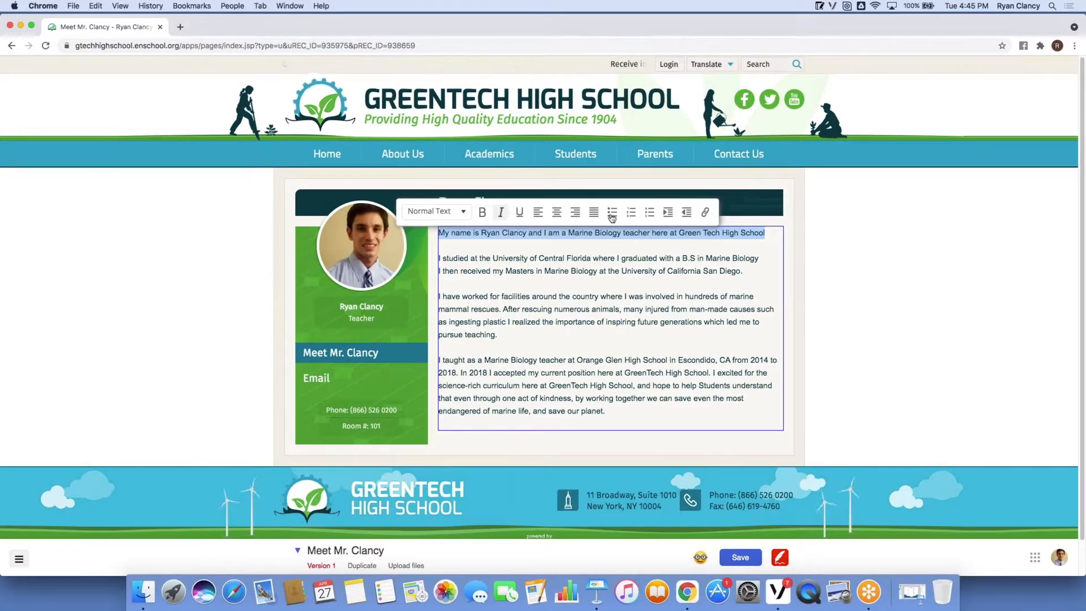
click(493, 243)
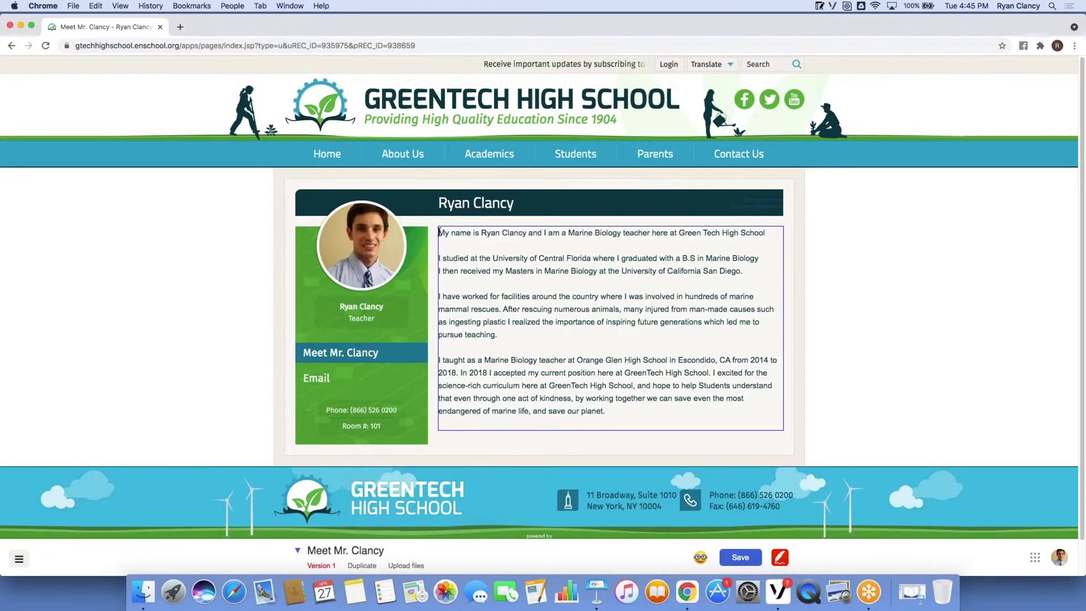
Insert a 'Welcome!' line above the bio and style it as Heading 1.
key(Return)
key(Return)
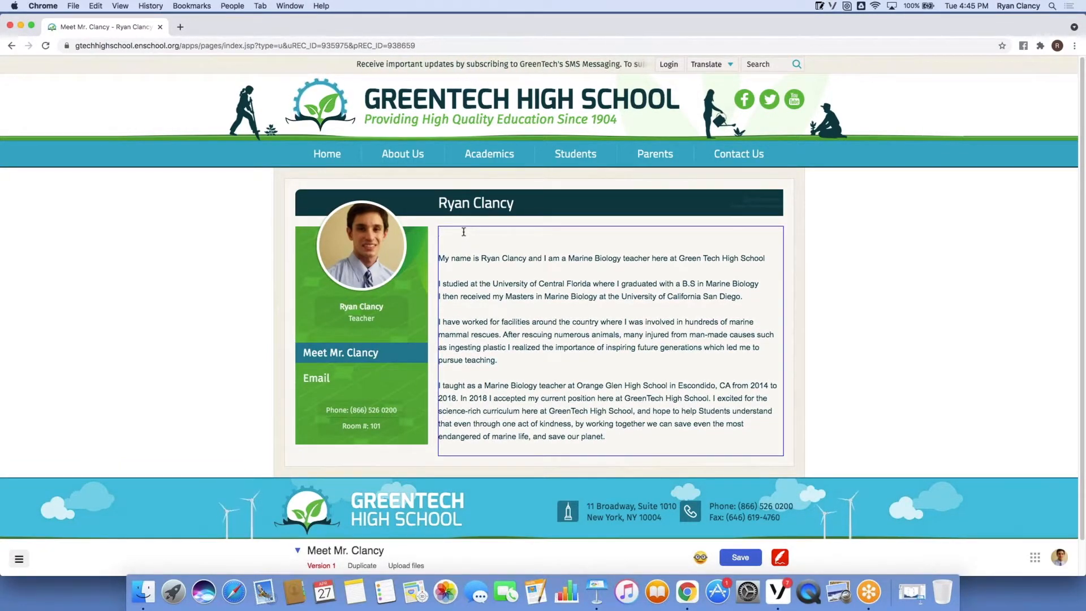
text(Welcome!)
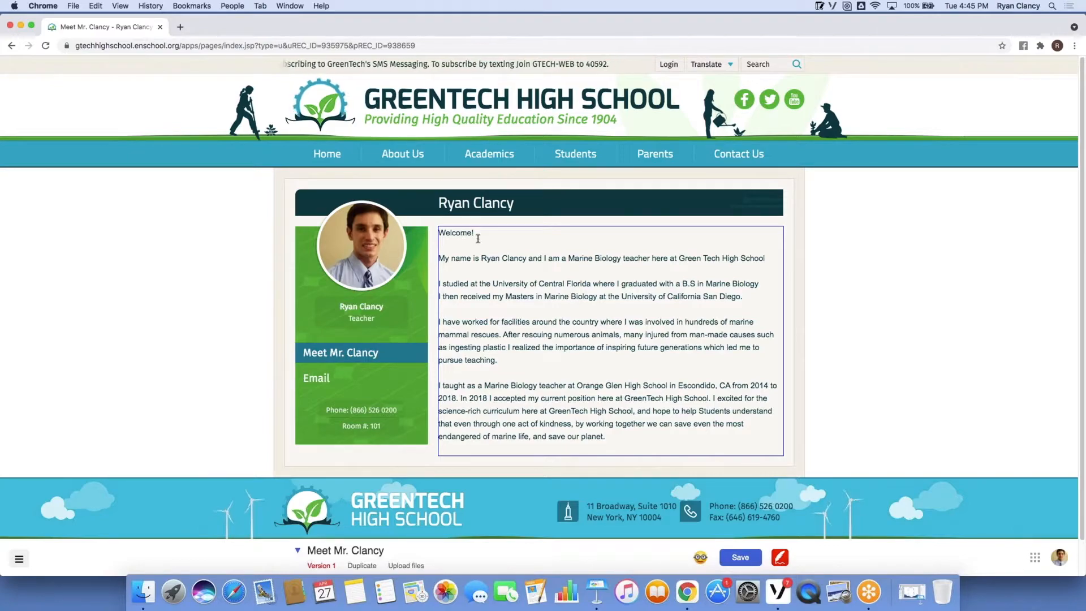
drag(481, 236, 440, 233)
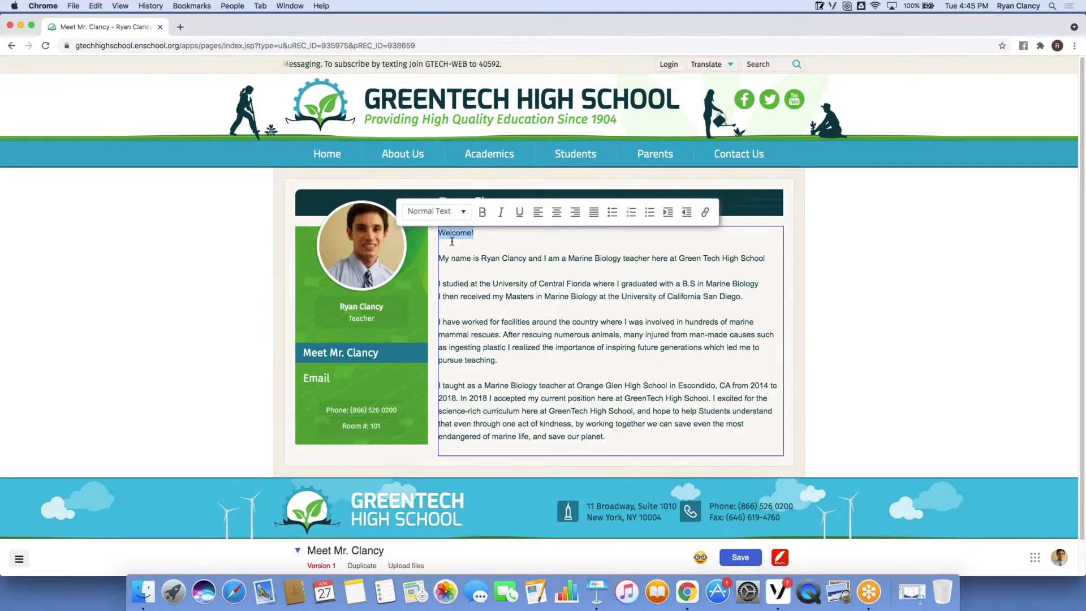
click(464, 215)
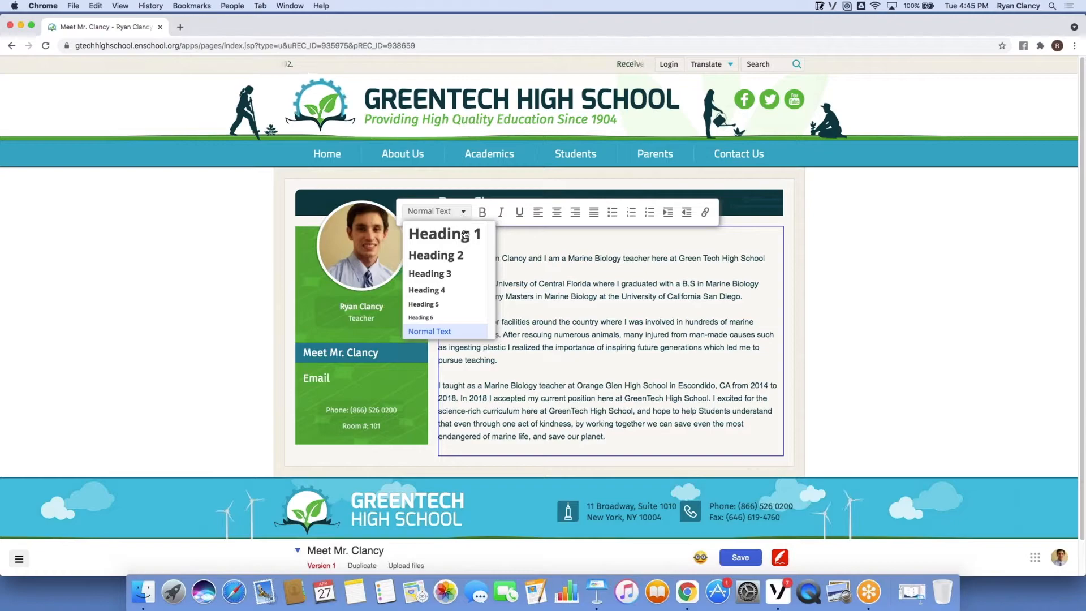
click(465, 233)
click(590, 218)
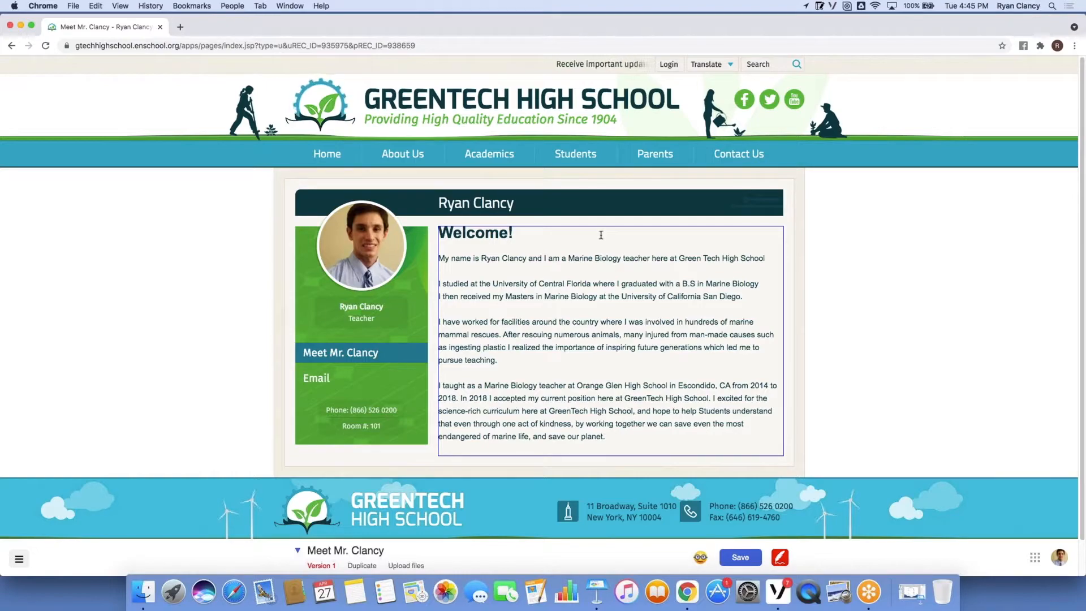
Insert a 'Photo in the center' block above the Welcome! text block.
right_click(601, 235)
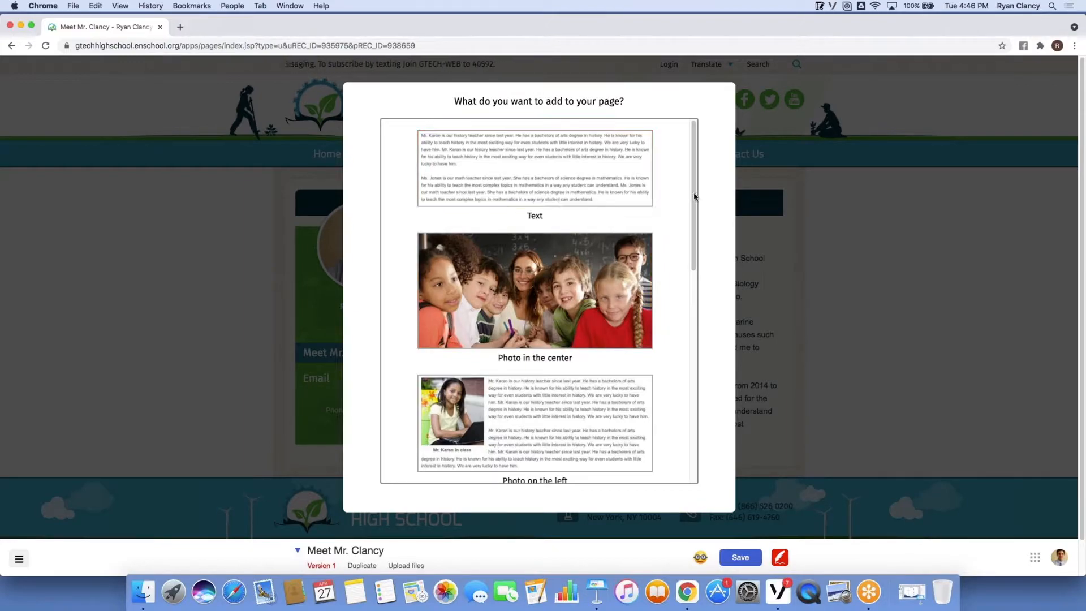
scroll(703, 249, down, 3)
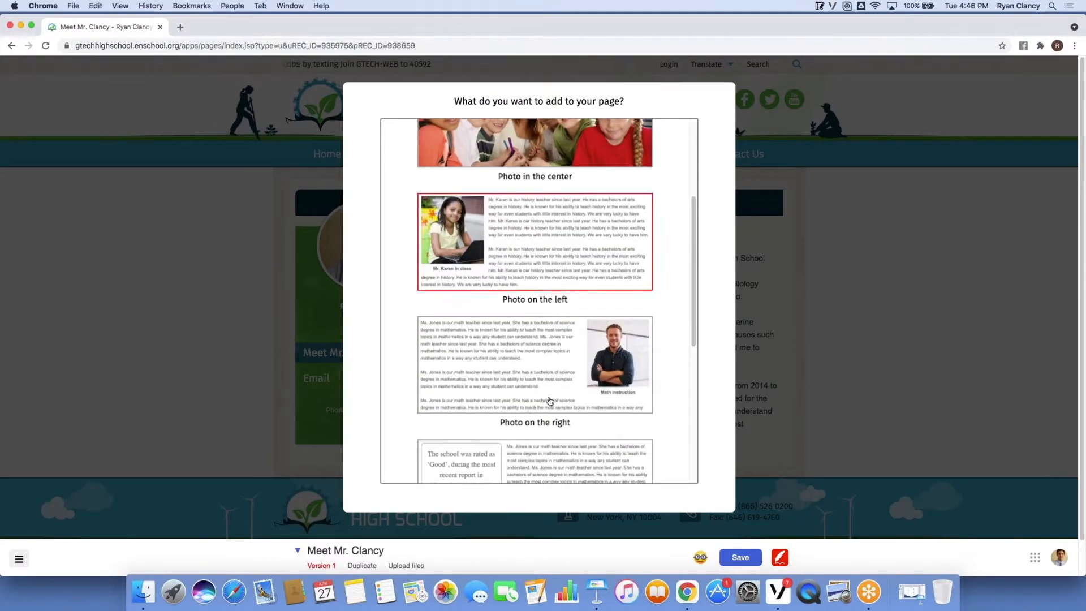
scroll(697, 304, down, 4)
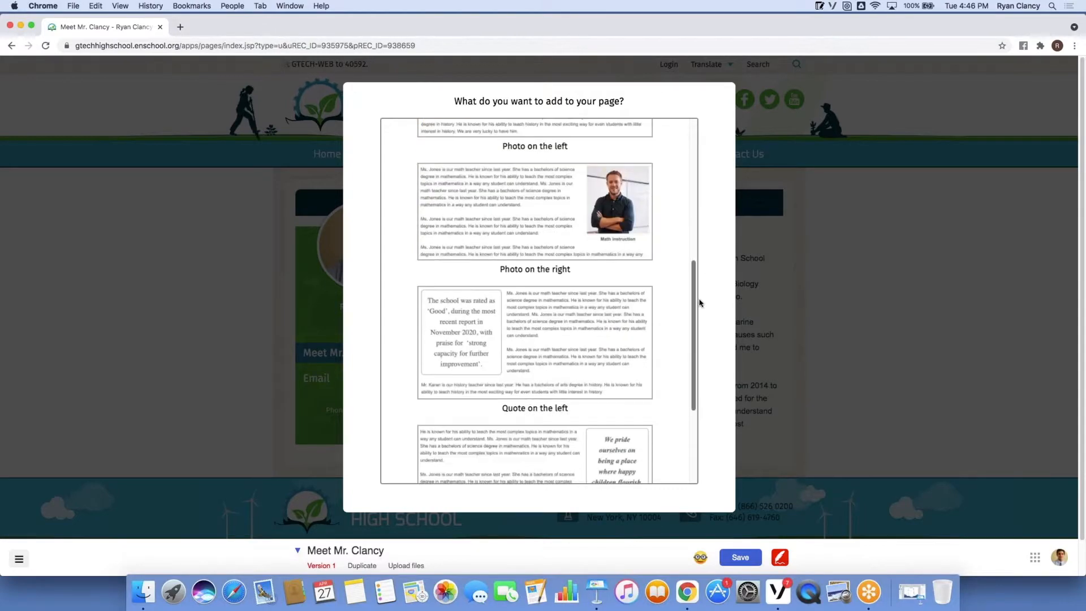
scroll(695, 391, down, 2)
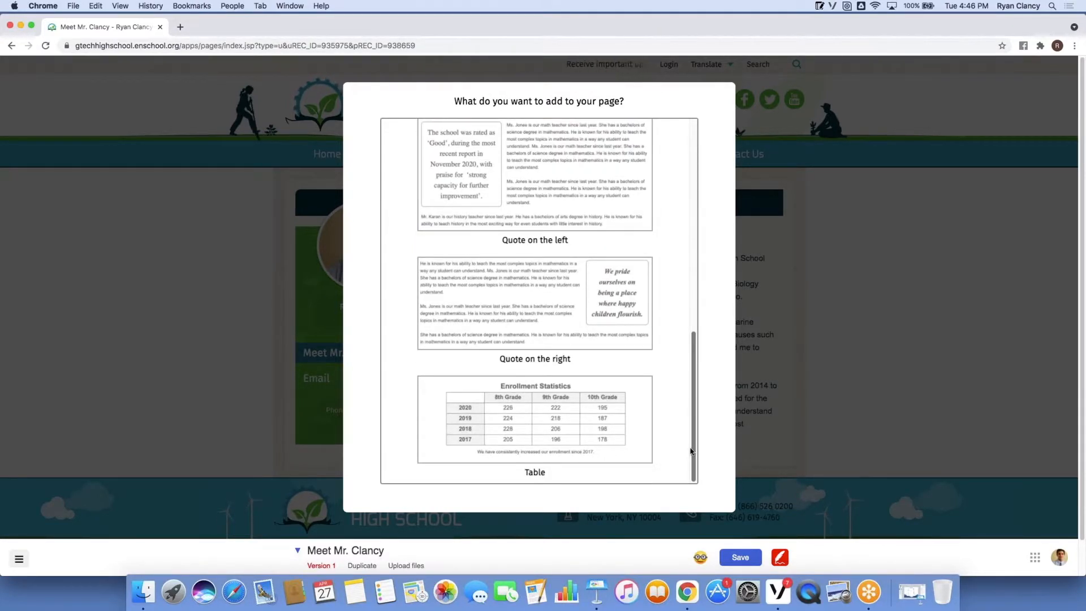
scroll(684, 286, up, 10)
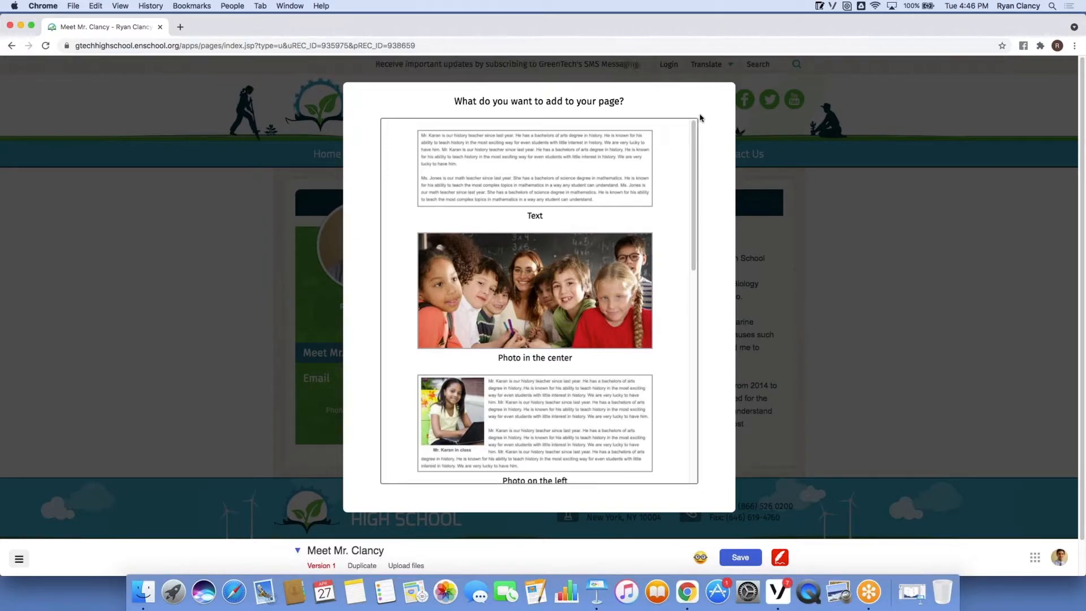
click(504, 247)
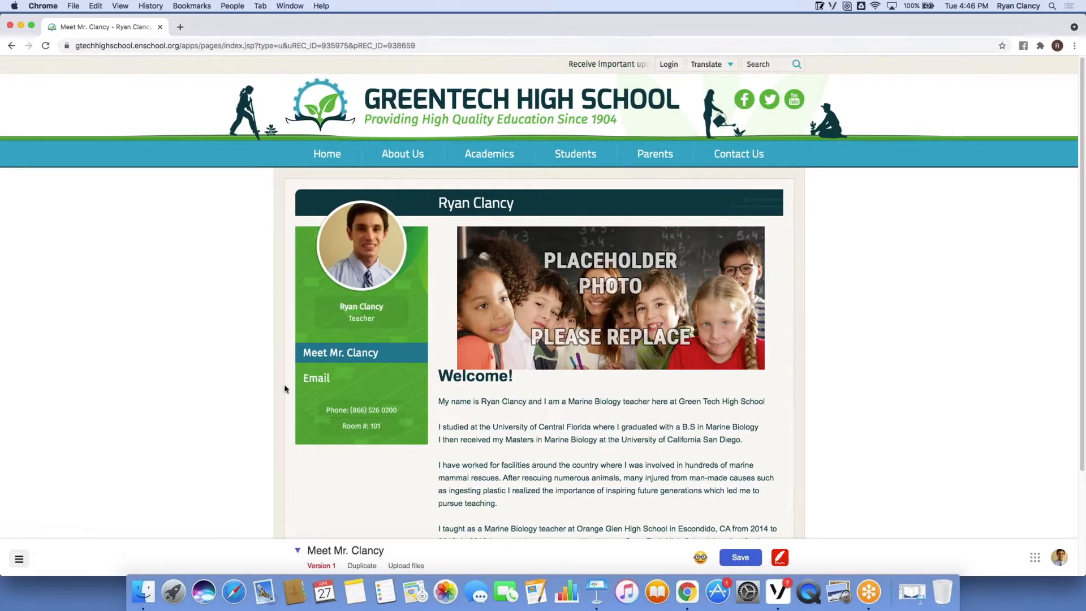
Drag Beach Field Trip.jpeg from Documents > Photos 2021 onto the page's placeholder photo.
click(153, 591)
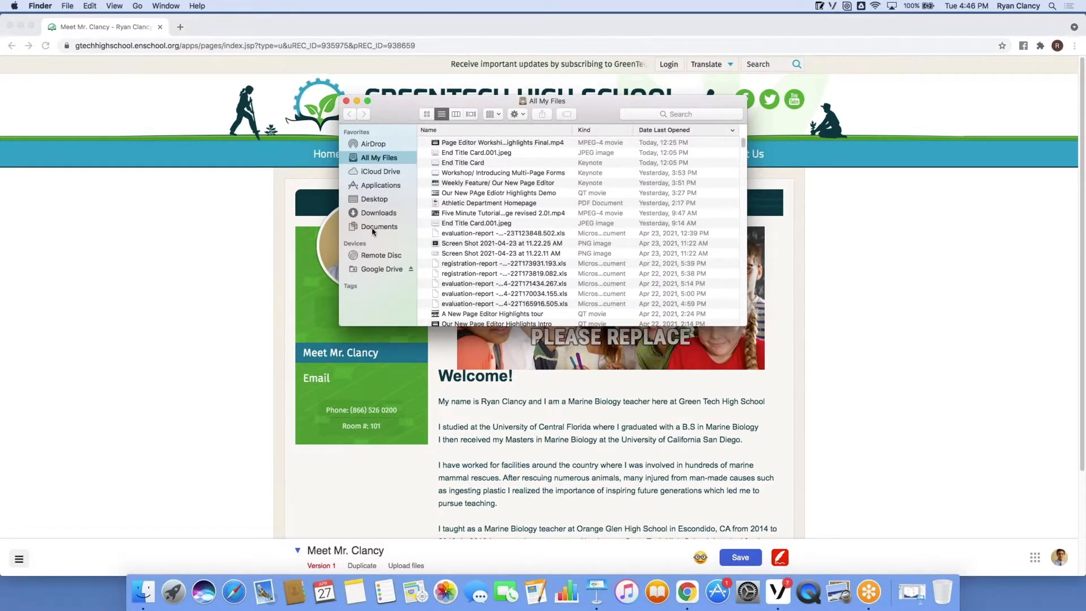
click(373, 227)
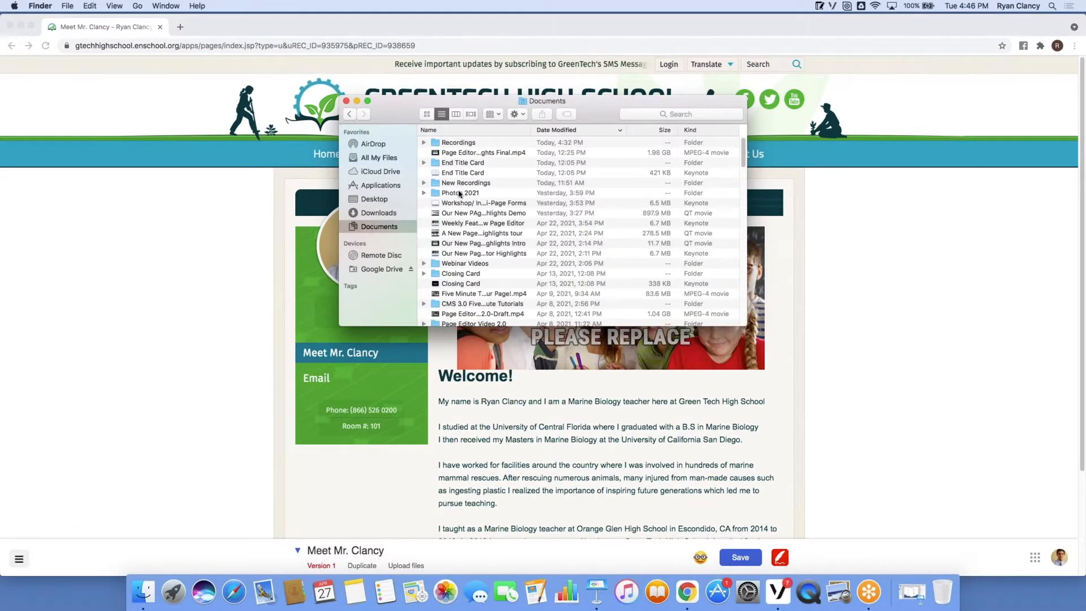
double_click(458, 194)
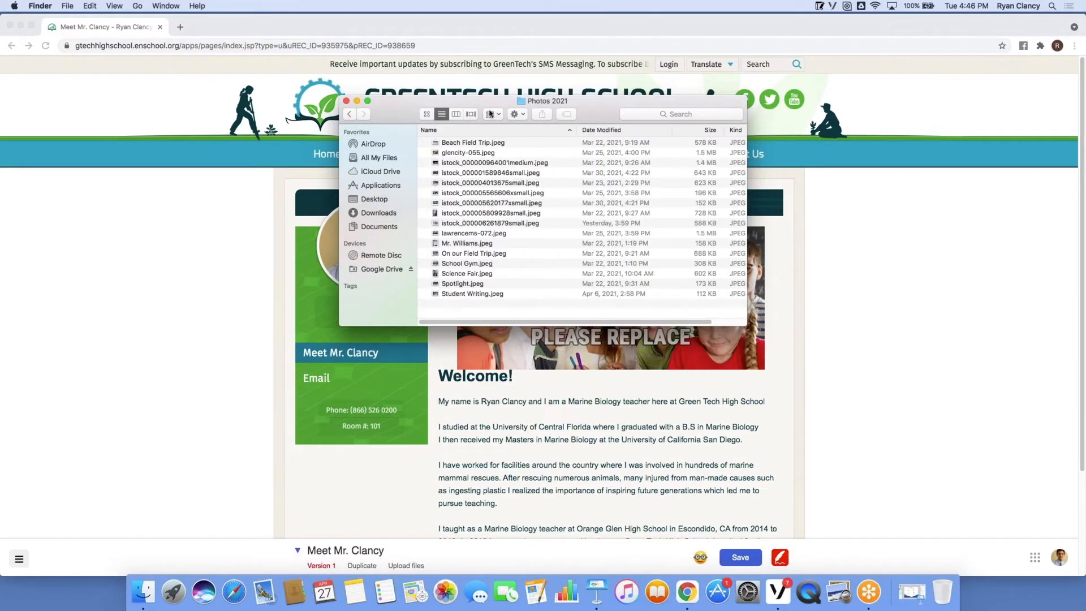
drag(592, 108, 327, 159)
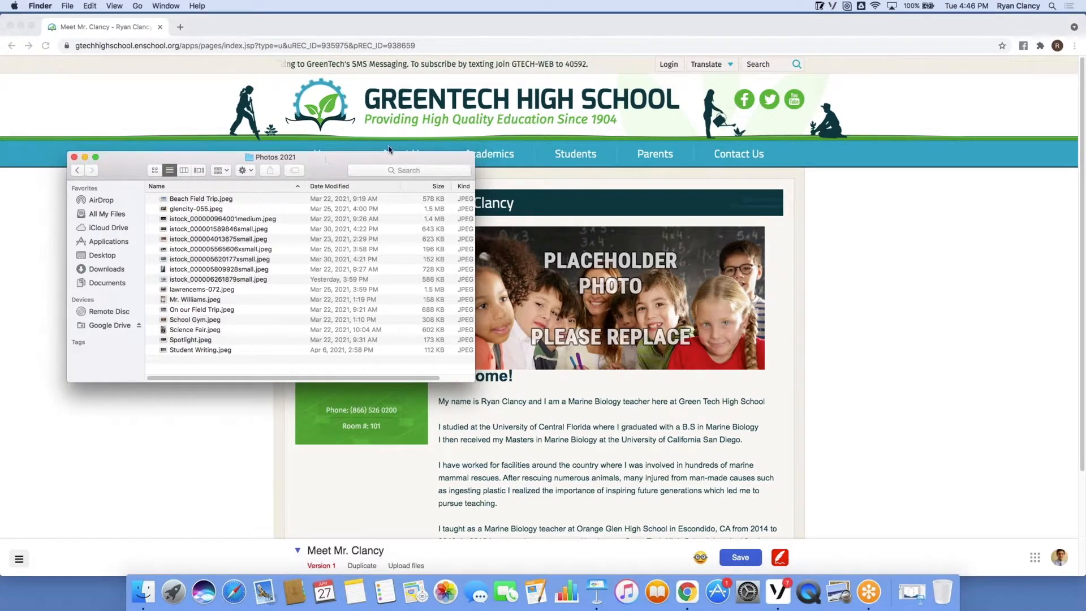
click(175, 201)
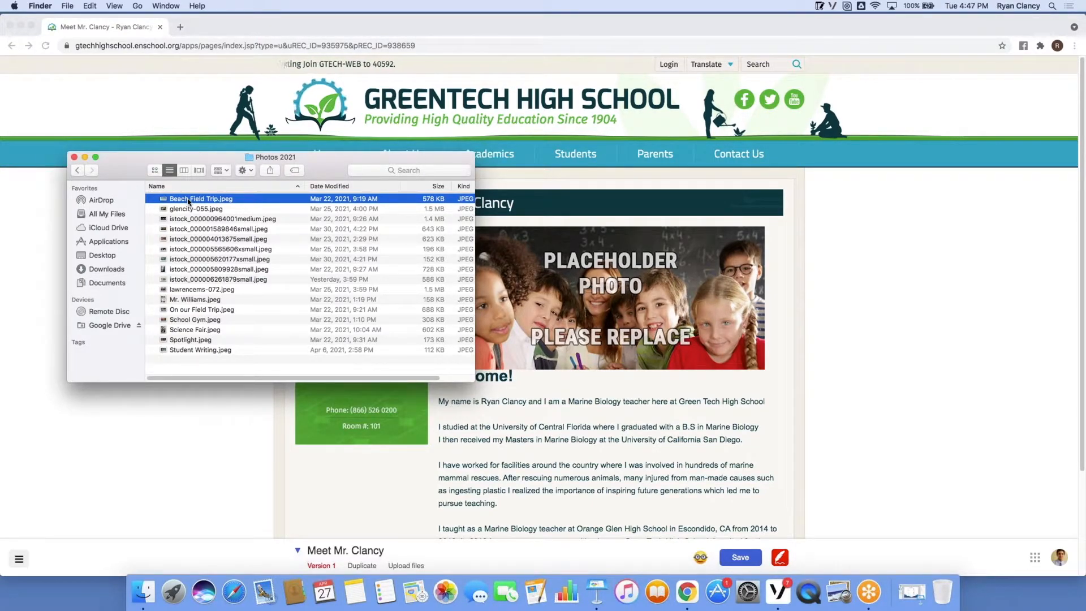
drag(188, 202, 633, 278)
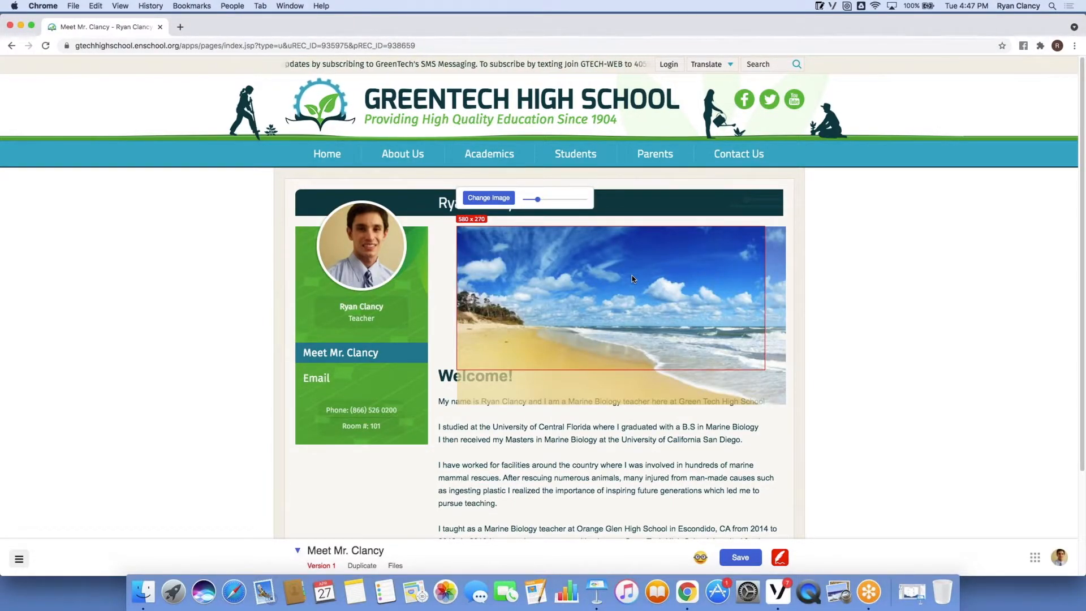
Shift the beach photo up in its crop, apply it, and lower the Welcome block about 11 px.
drag(632, 279, 631, 263)
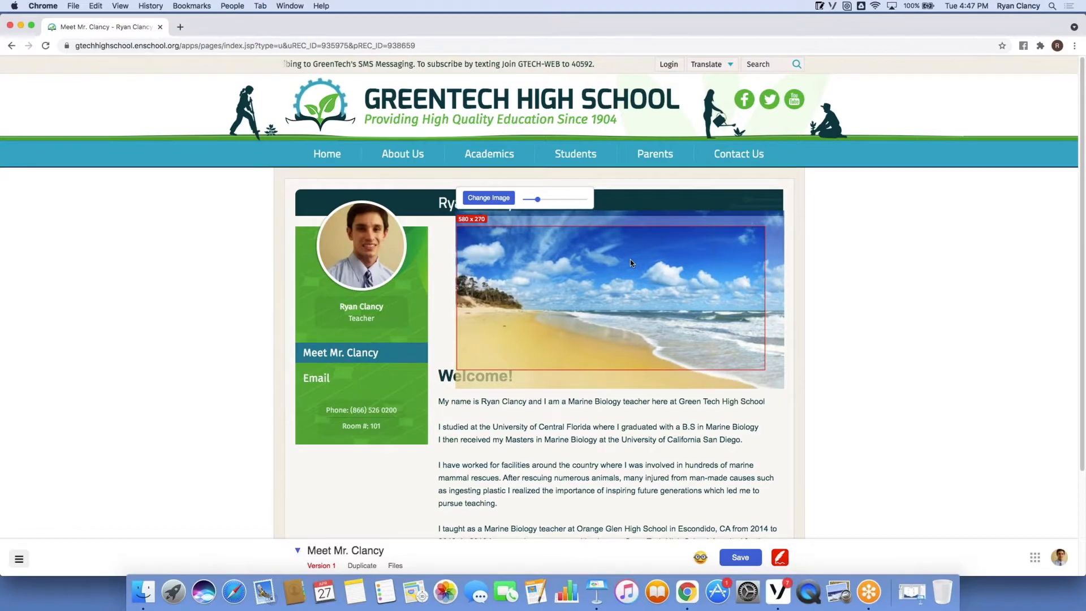
click(862, 265)
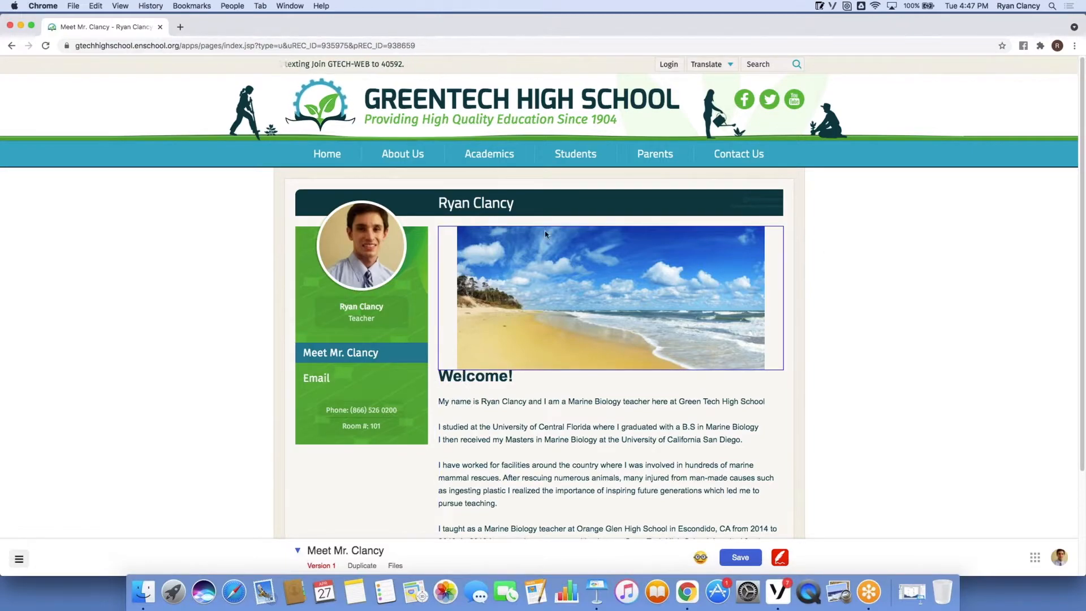
click(595, 245)
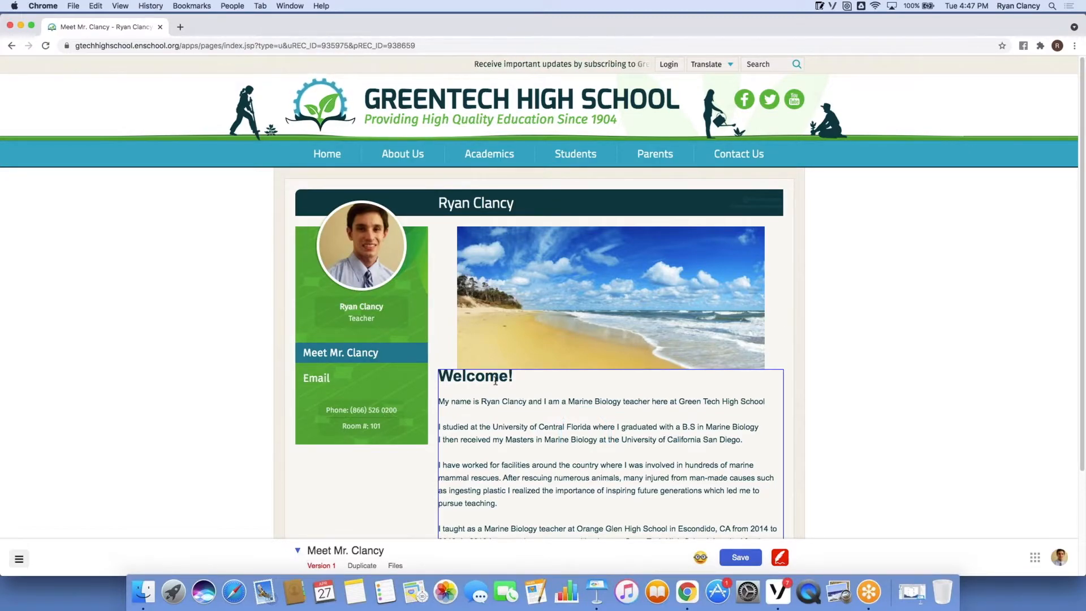
drag(489, 371, 489, 380)
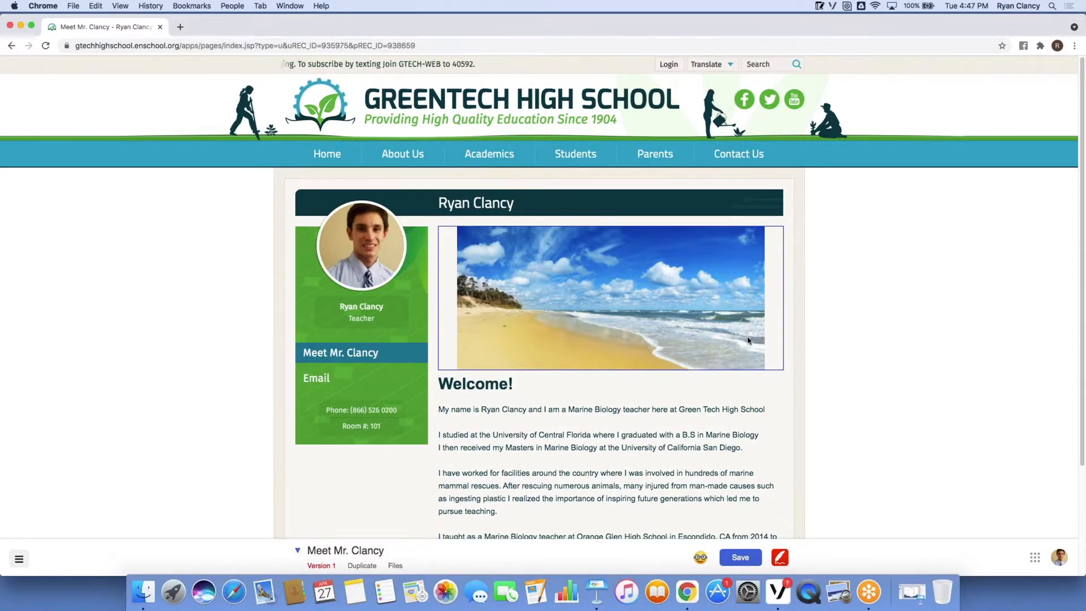
Save the Meet page so the beach photo shows above the Welcome! heading.
scroll(844, 347, down, 2)
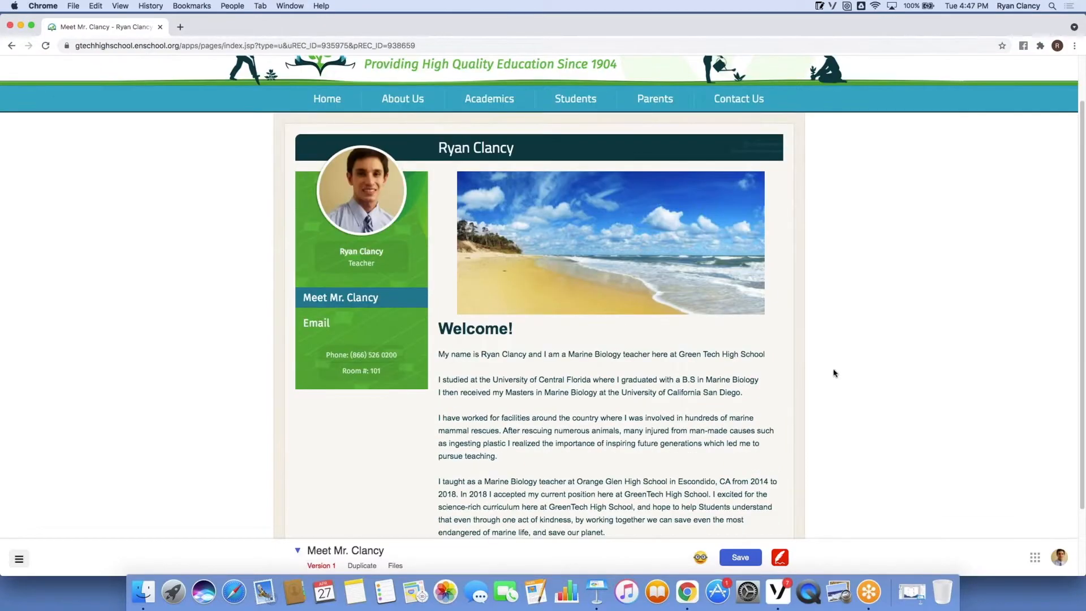
click(739, 560)
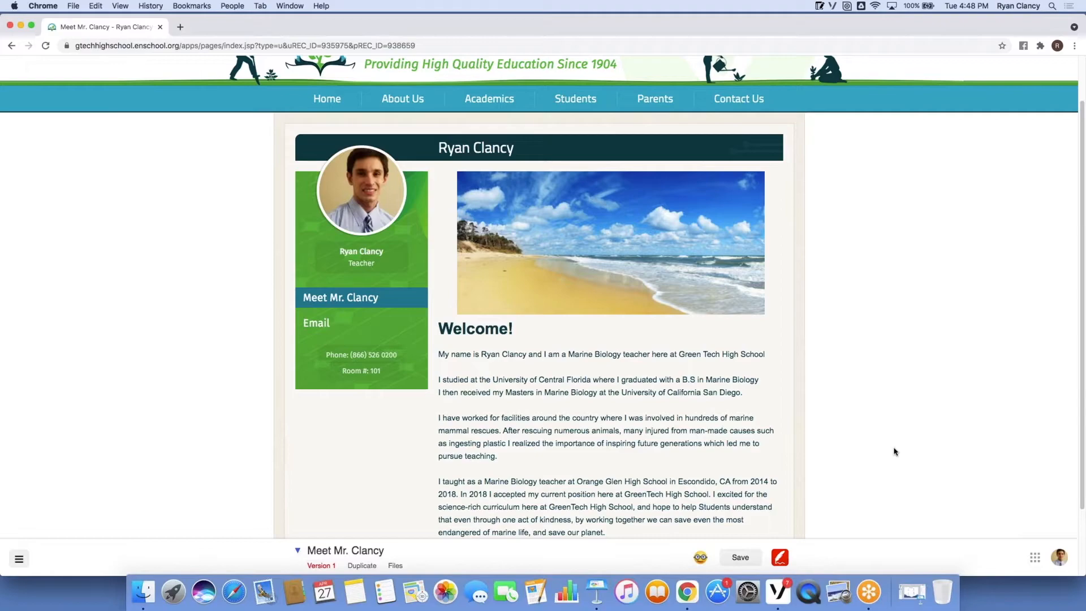
click(827, 314)
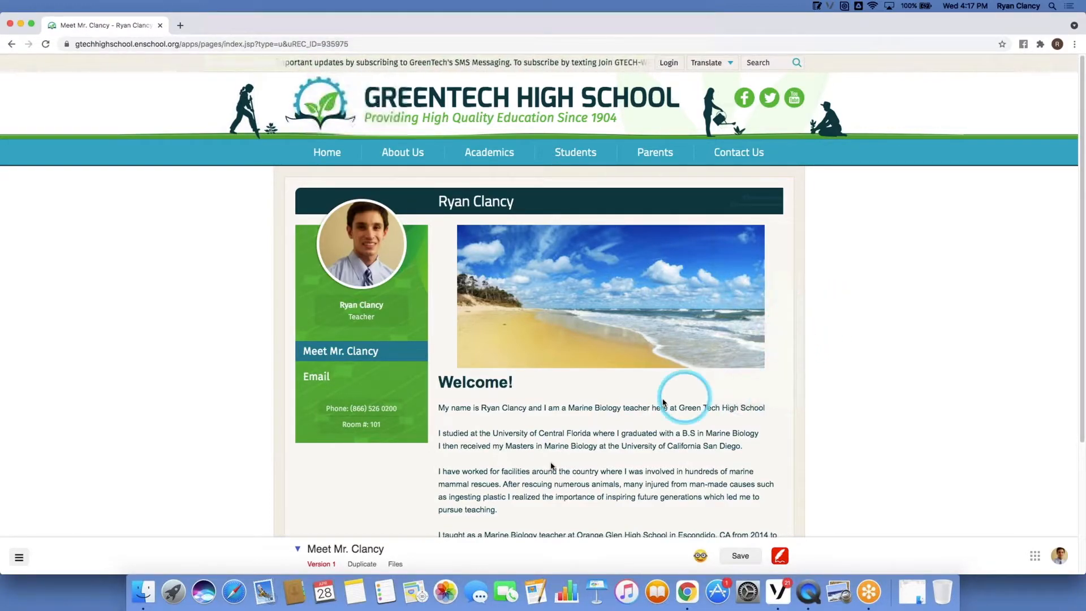
Create a new page titled 'Class Resources' in this section from the bottom-bar page menu.
click(297, 550)
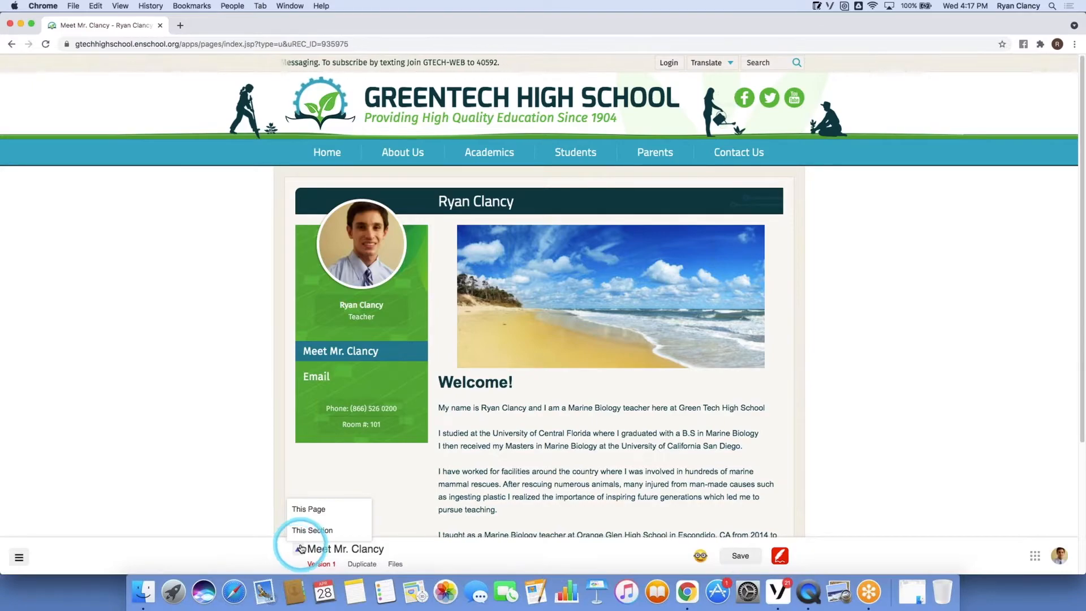
mouse_move(306, 533)
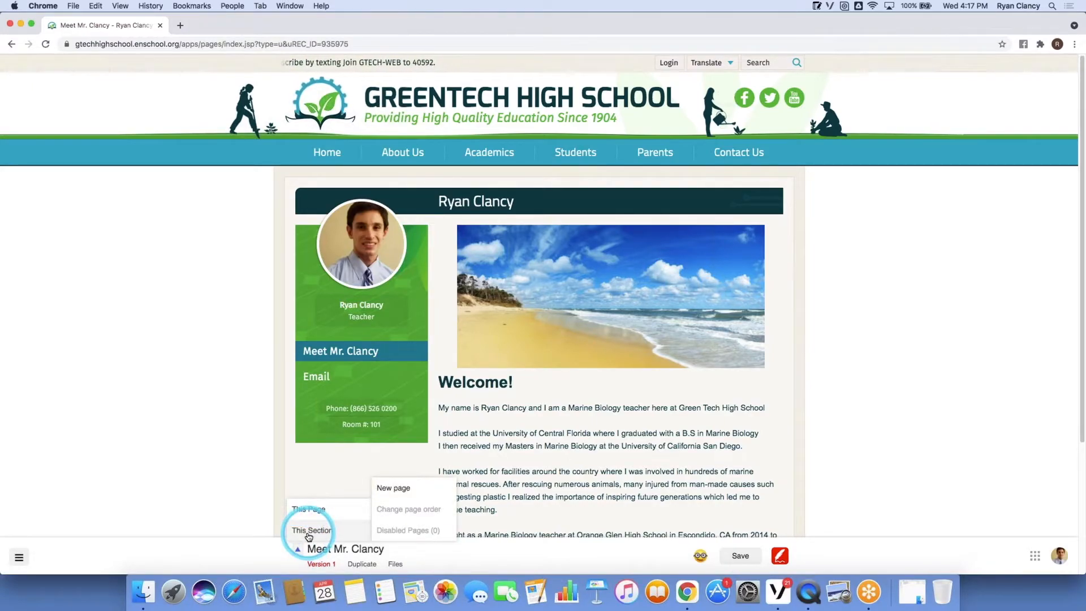
click(413, 489)
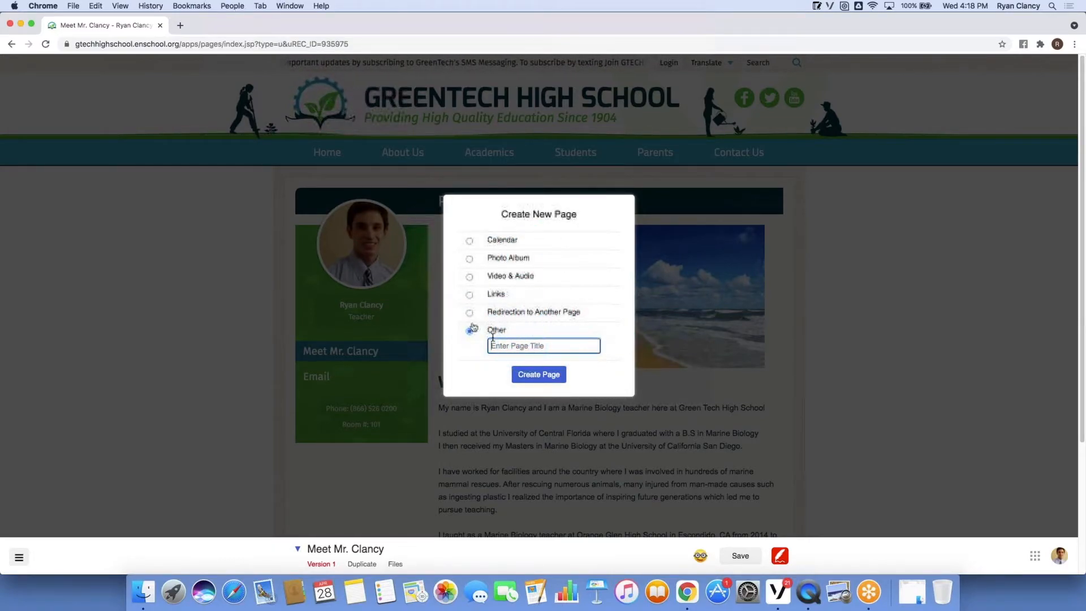
text(Class Resurc)
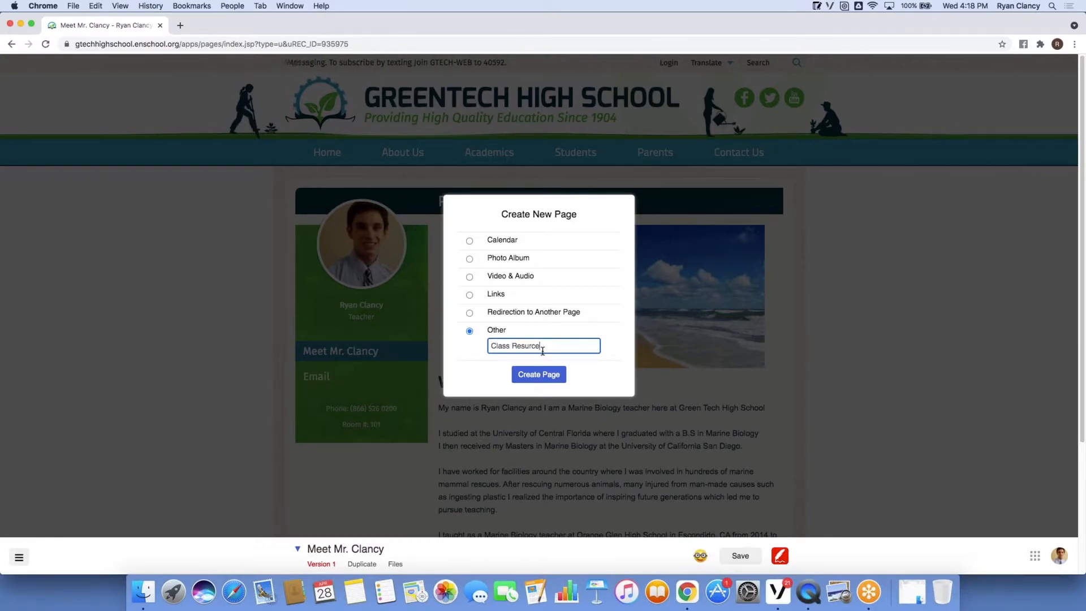
text(e)
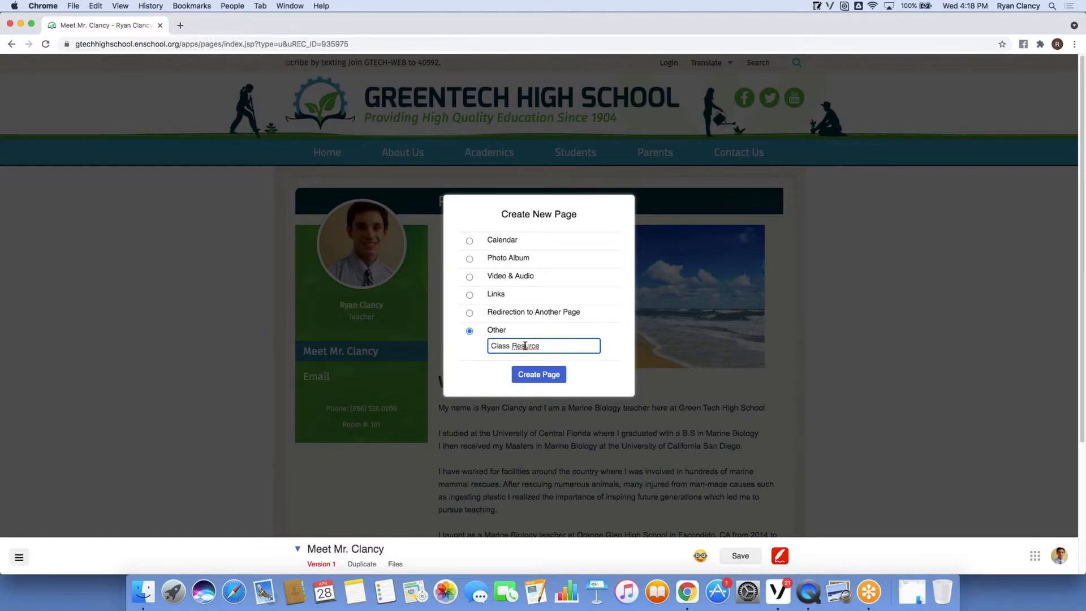
click(524, 346)
text(o)
click(568, 345)
text(s)
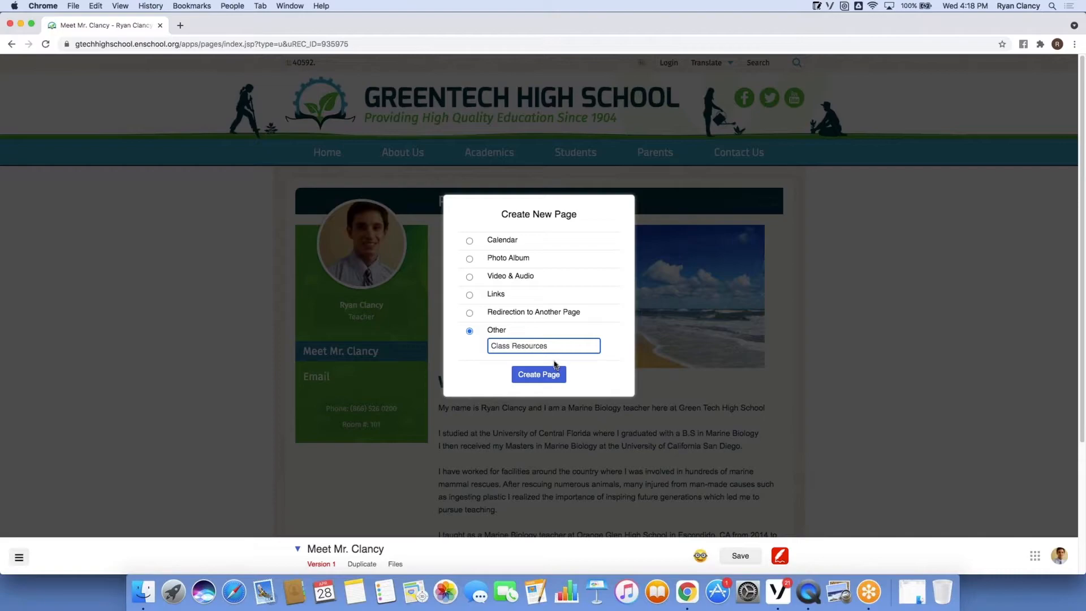
click(547, 378)
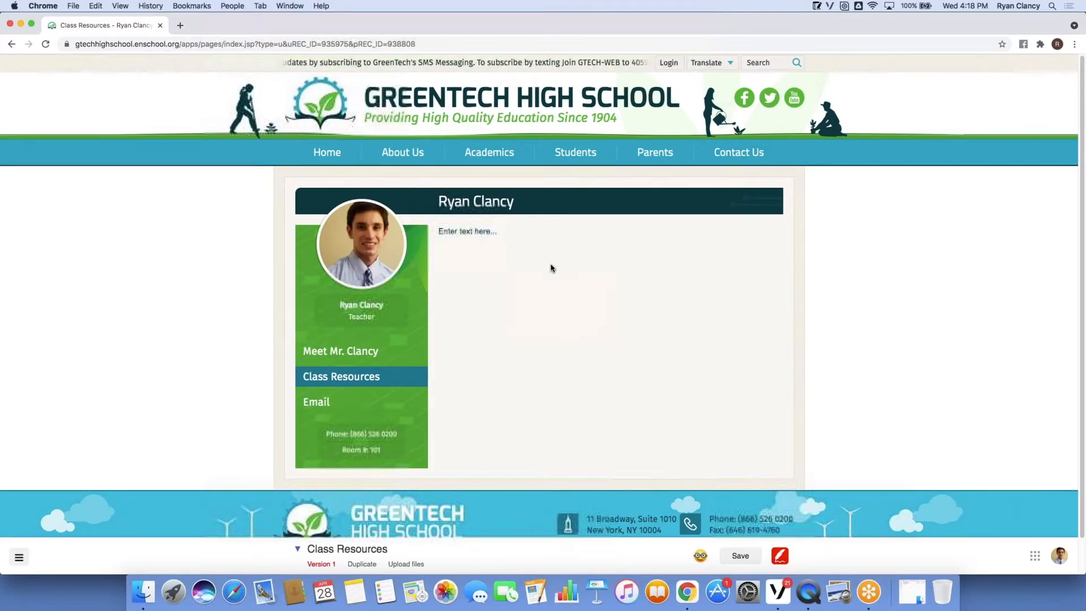
Replace the placeholder text with 'Important Documents' and 'Class Rules And Expectations' lines.
click(521, 230)
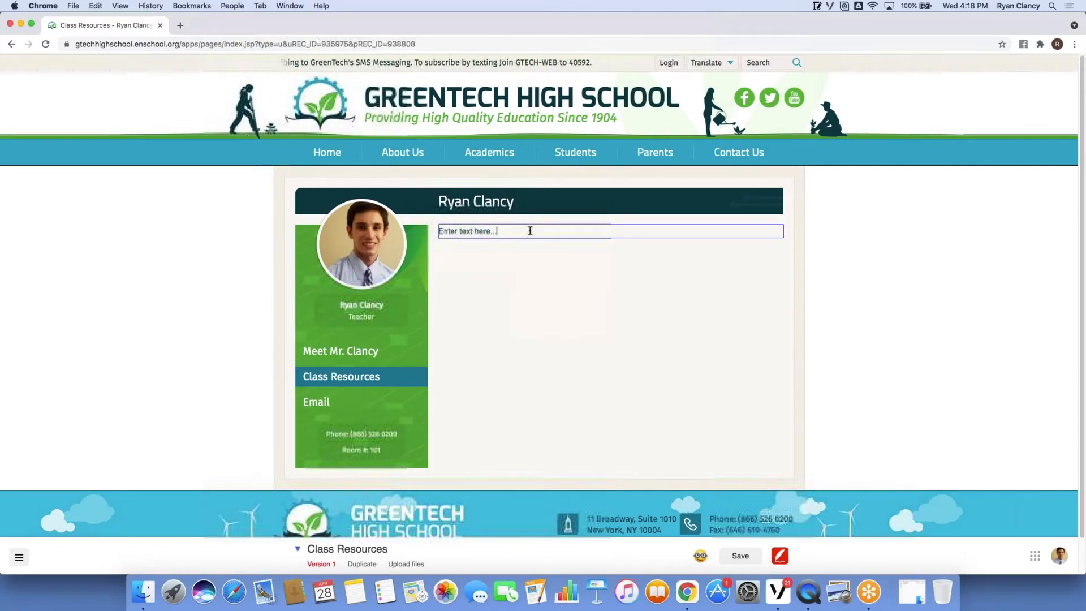
drag(533, 232, 441, 233)
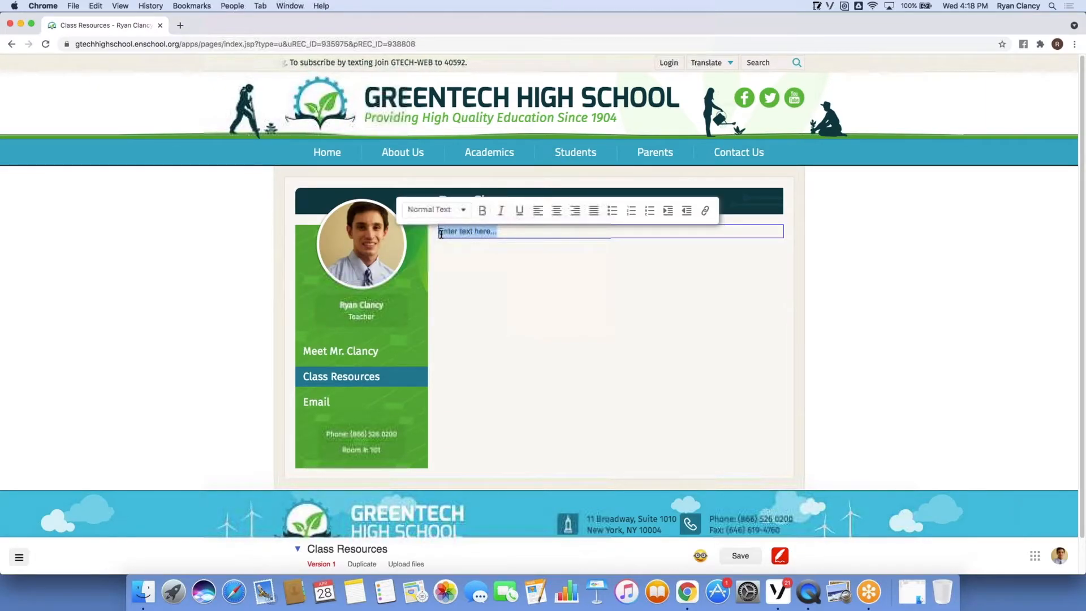
key(BackSpace)
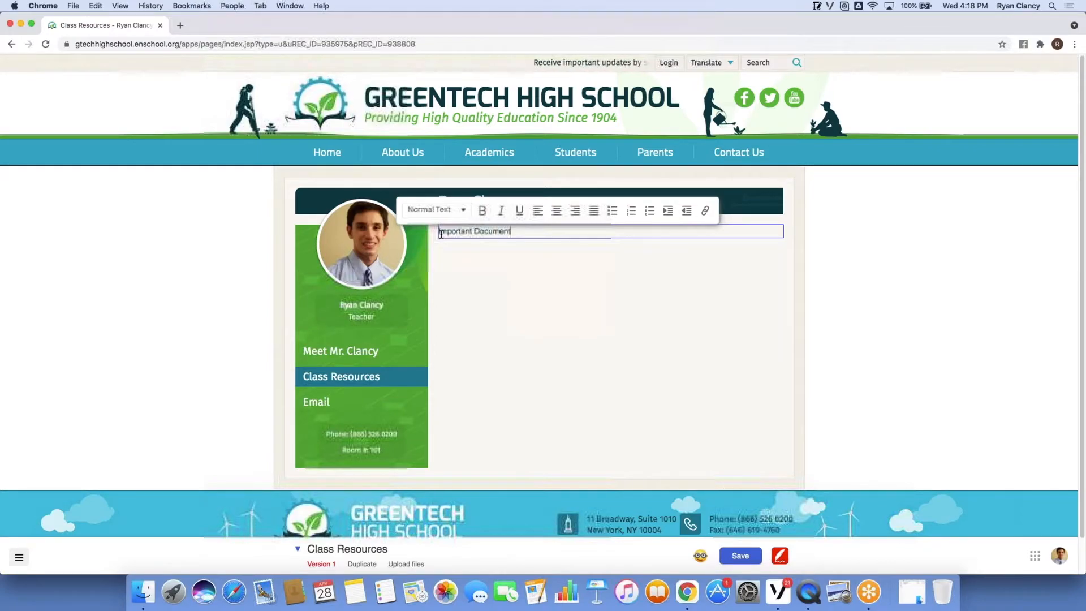
key(Return)
key(Return)
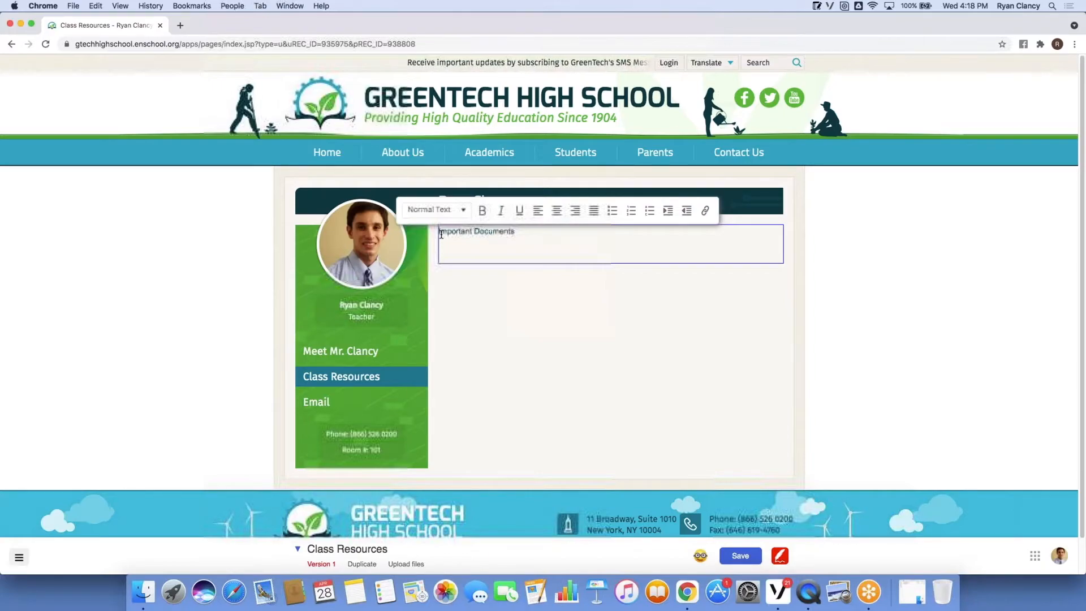
text(CLass)
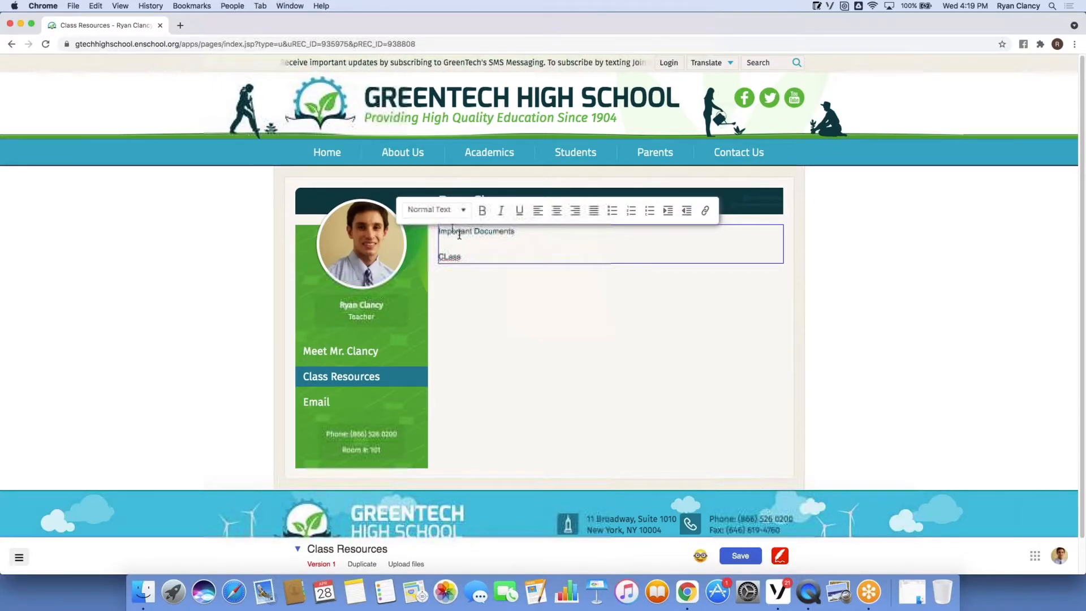
click(448, 256)
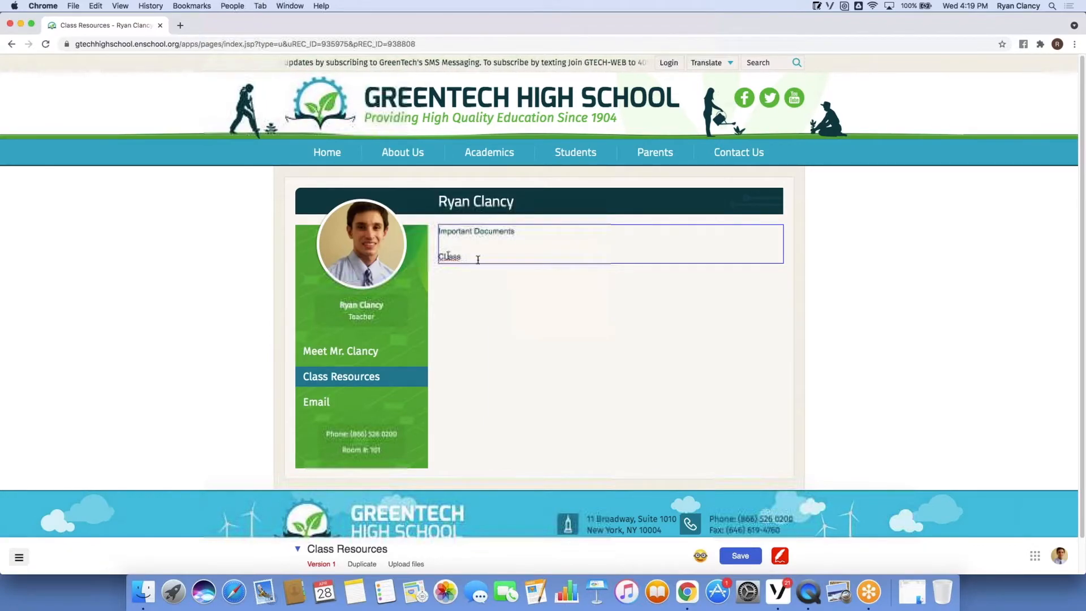
click(490, 277)
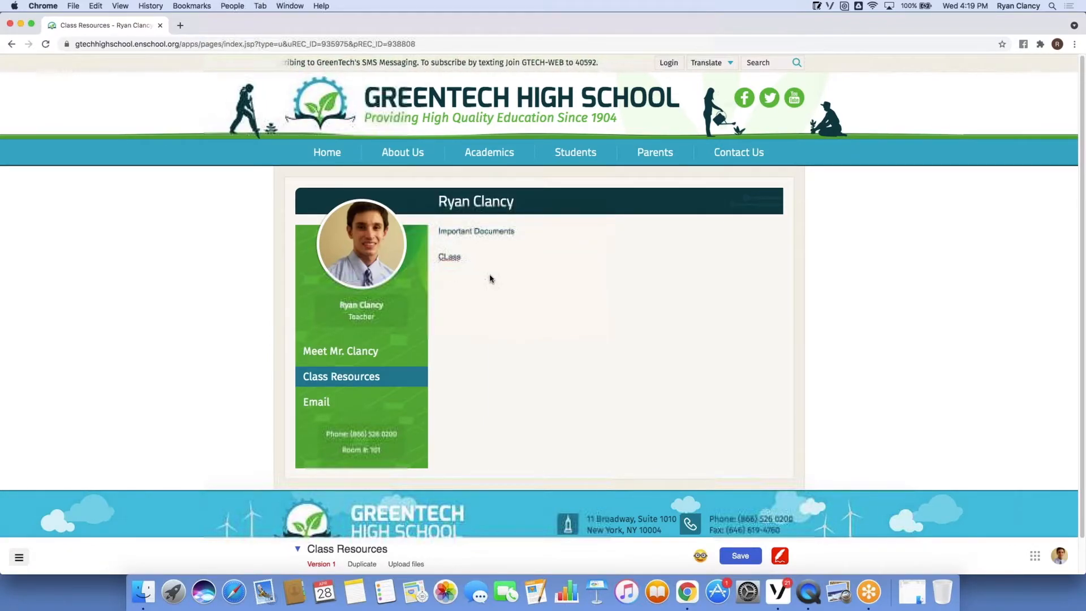
click(477, 256)
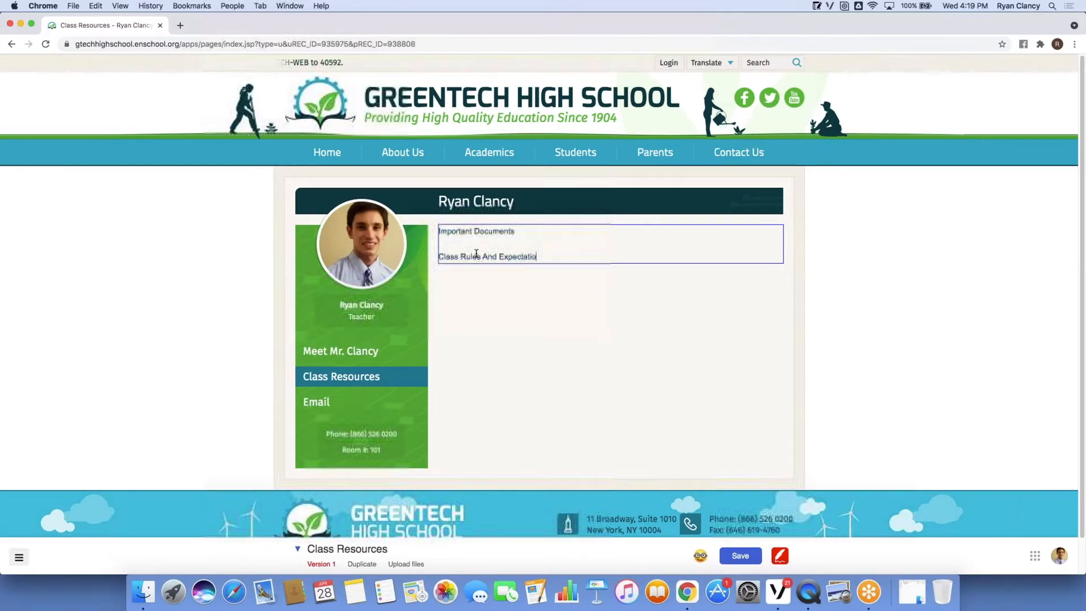
click(547, 257)
Add a 'Marine Biology 100 Syllabus' line and begin typing 'Marine Biology 200 Syllabus'.
key(Return)
key(Return)
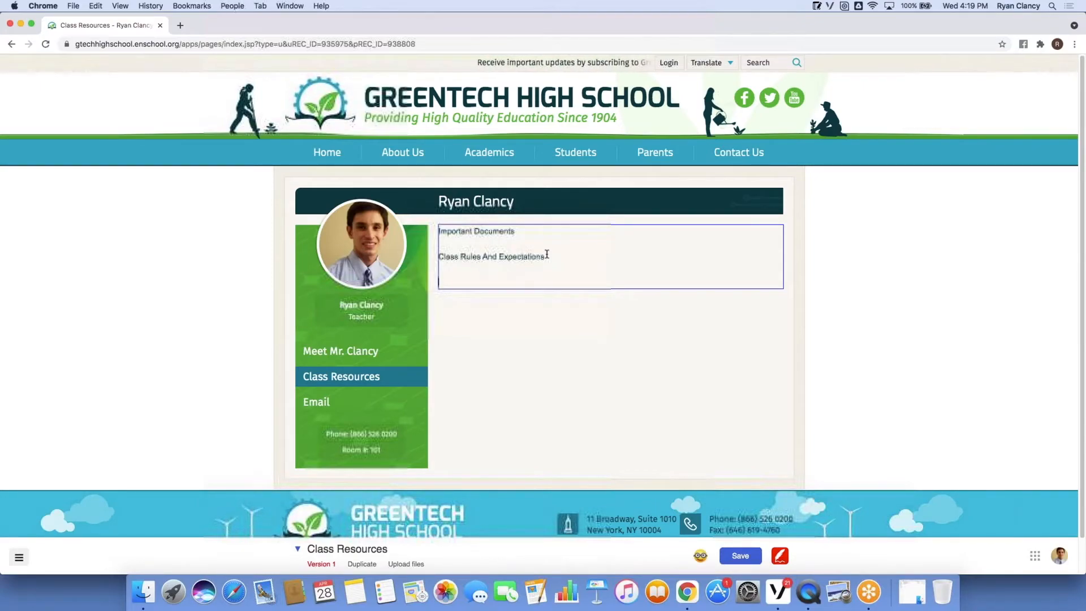
text(Marine Bio)
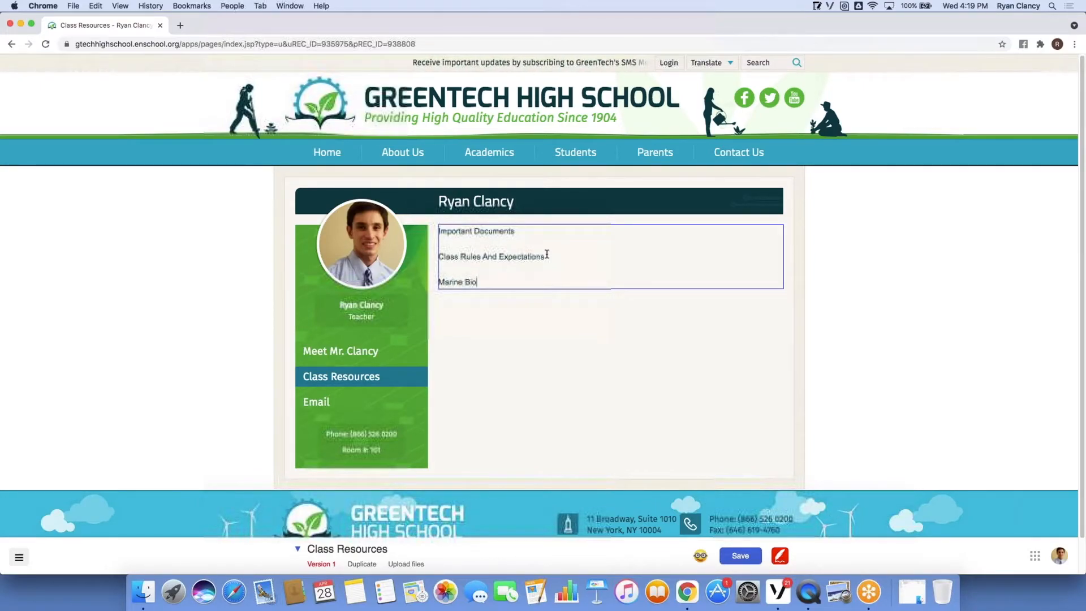
text(logy 100)
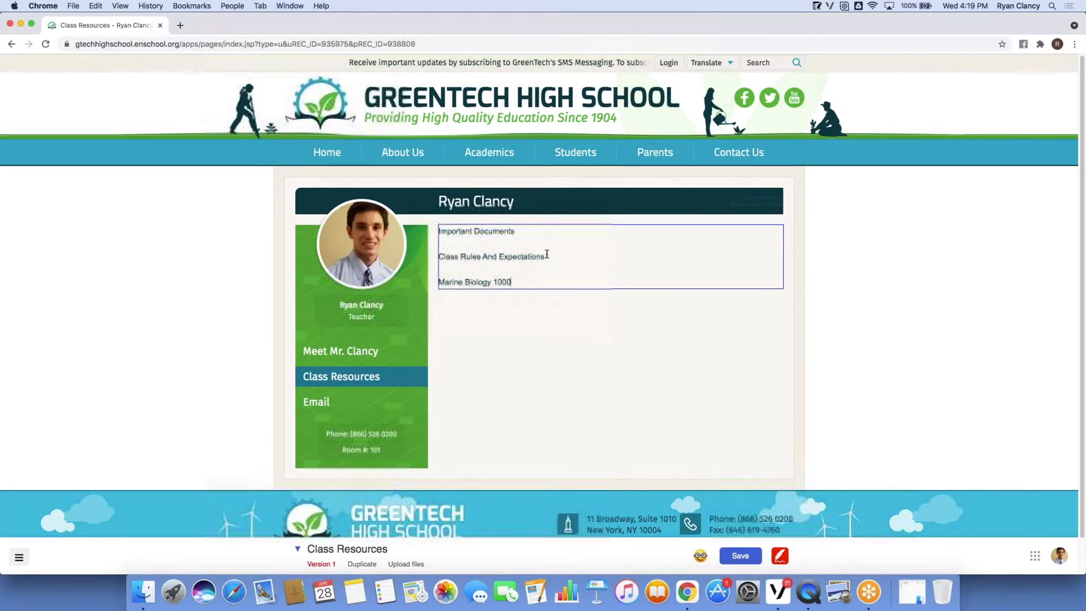
text( Syllabus)
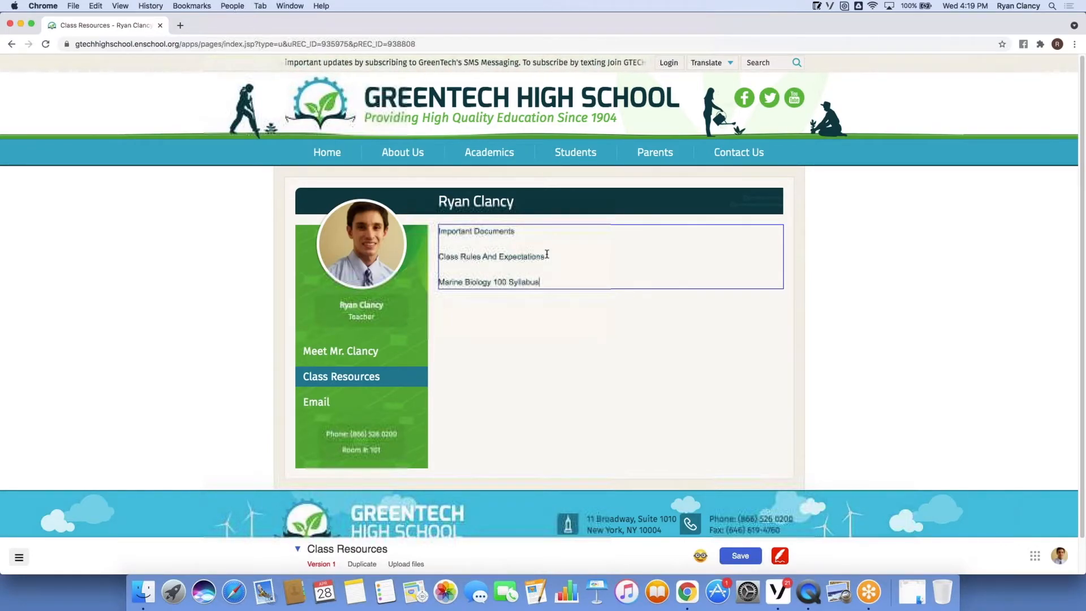
key(Return)
text(Marine Biology 200 Syllabus)
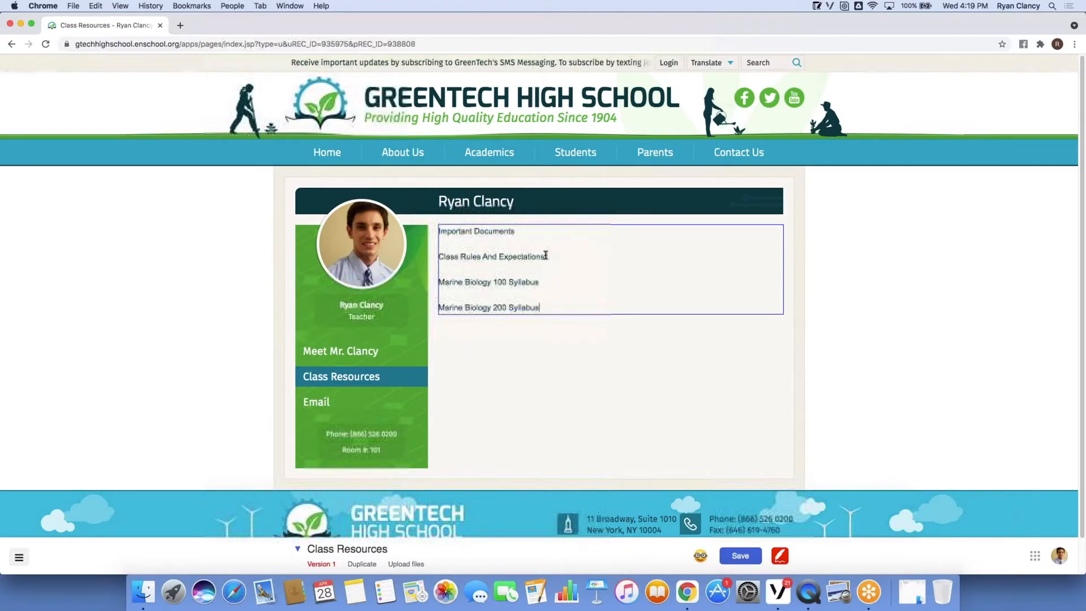
Start a Document link on the Class Rules And Expectations line and bring up Webinar Files.
drag(545, 256, 441, 254)
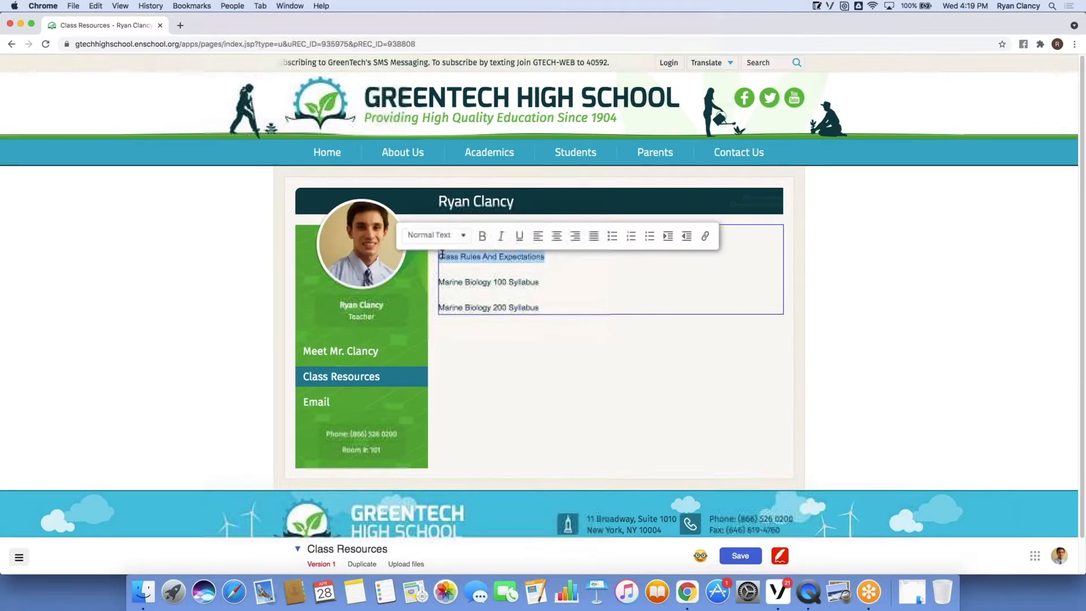
click(706, 236)
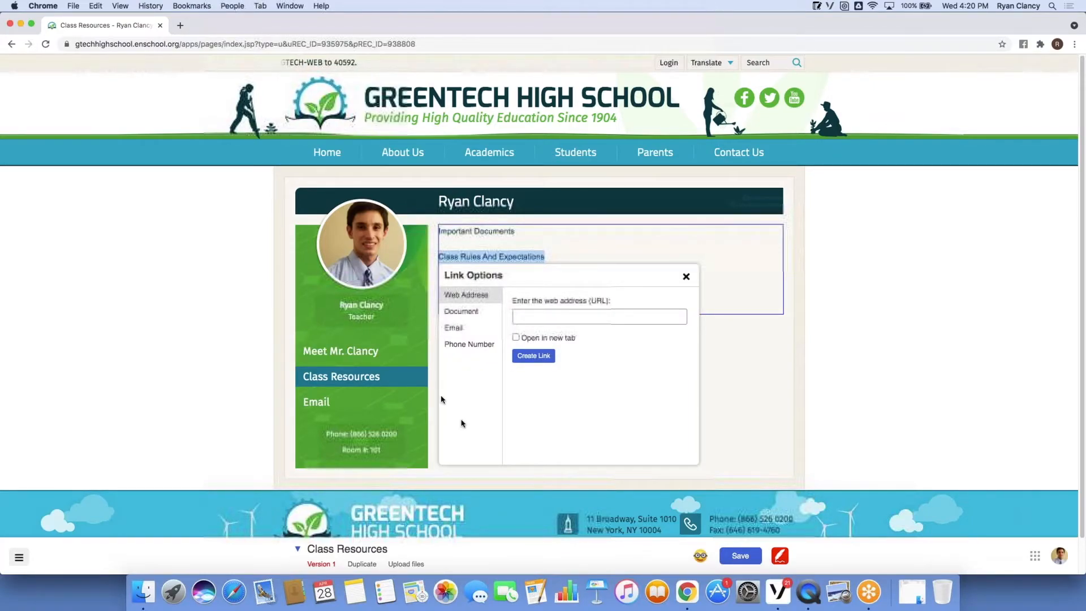
click(467, 316)
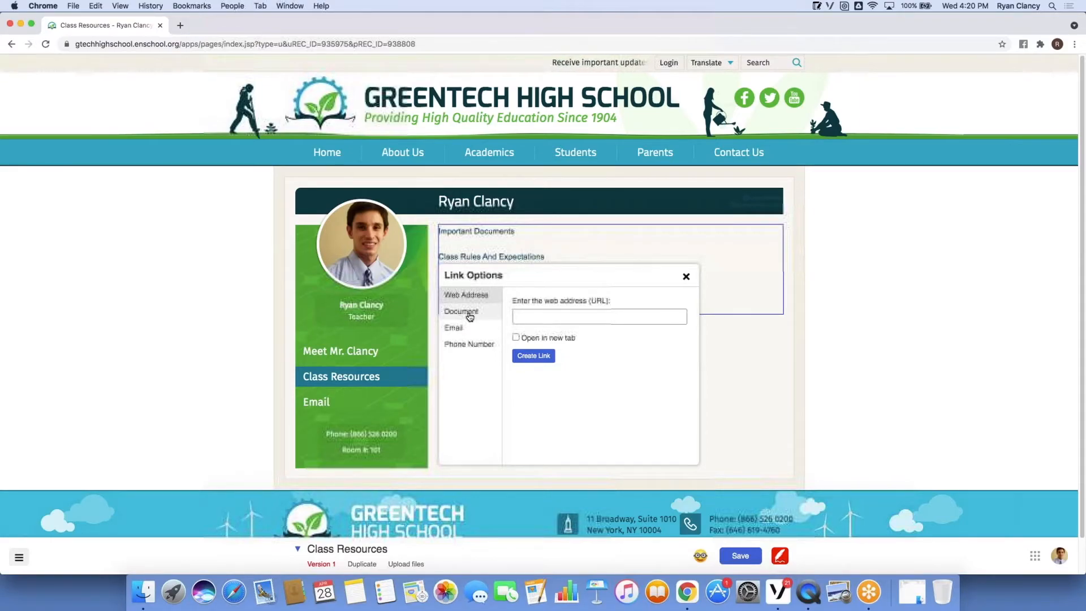
click(920, 599)
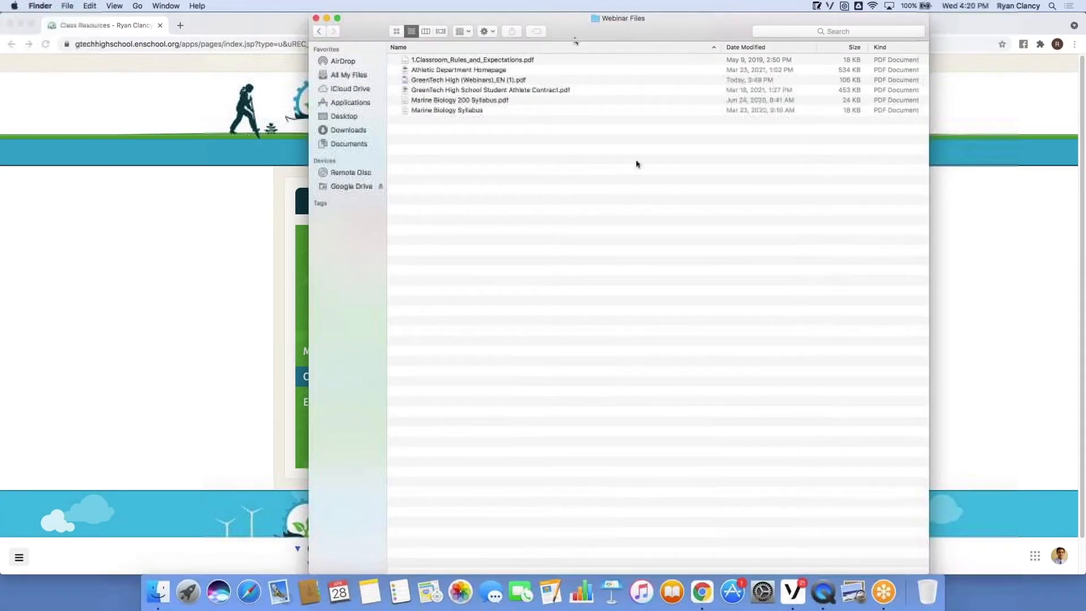
Upload 1.Classroom_Rules_and_Expectations.pdf into the link's 'Drop your file here' zone.
drag(648, 21, 230, 23)
click(57, 62)
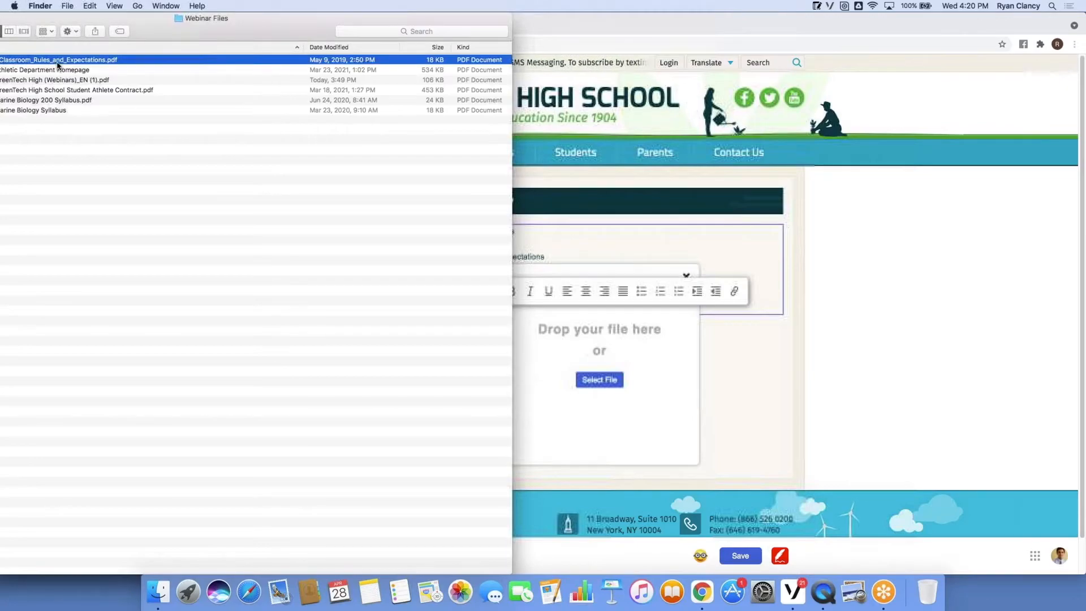
drag(207, 24, 232, 24)
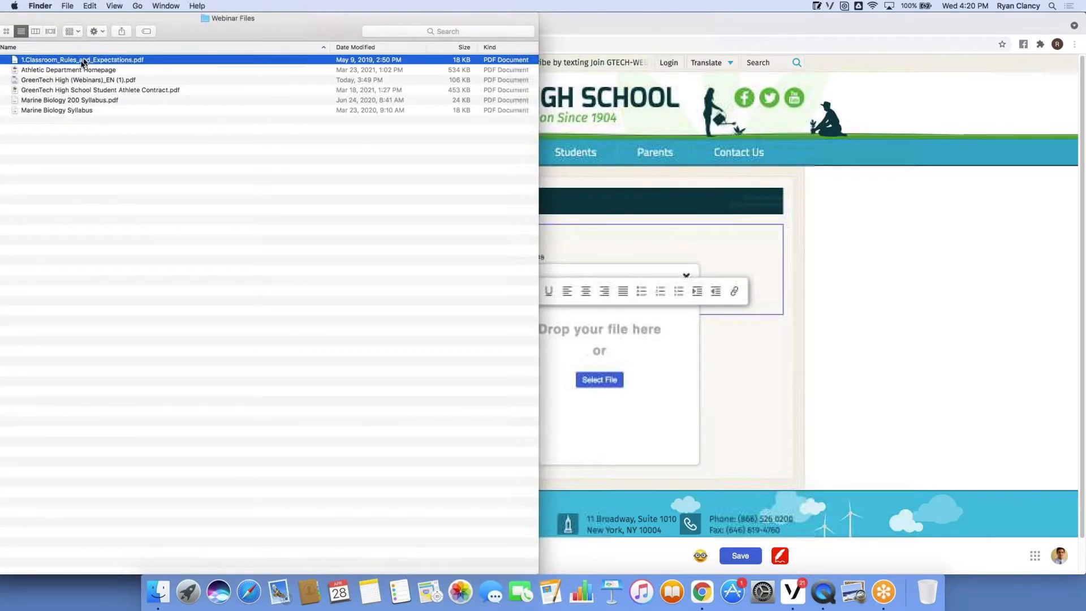
drag(83, 62, 579, 357)
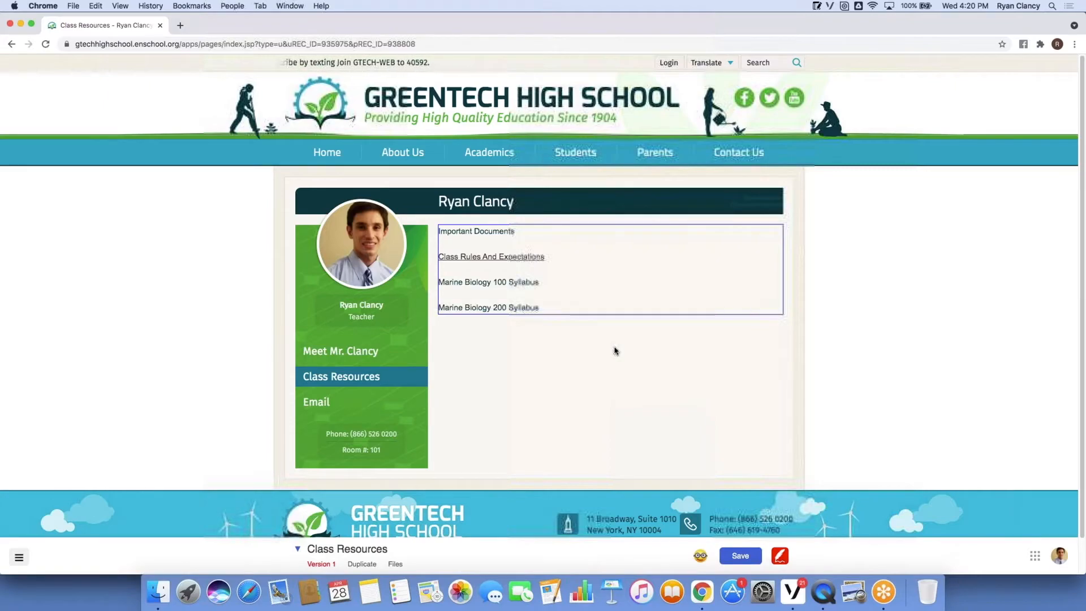
Shrink the Webinar Files window, move it aside, and select the Marine Biology 100 Syllabus line.
click(157, 592)
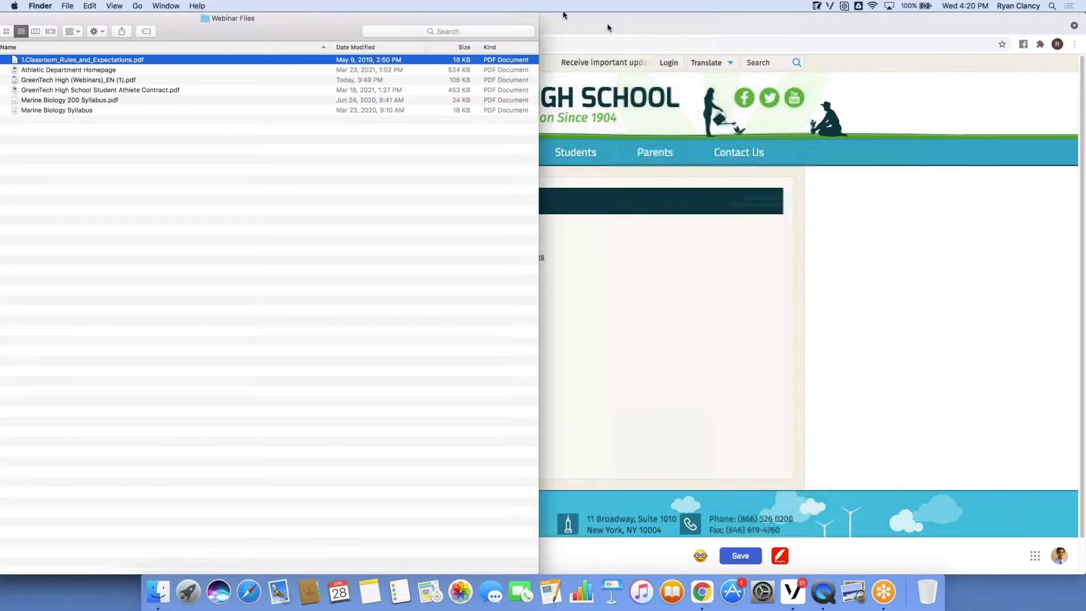
drag(535, 20, 285, 22)
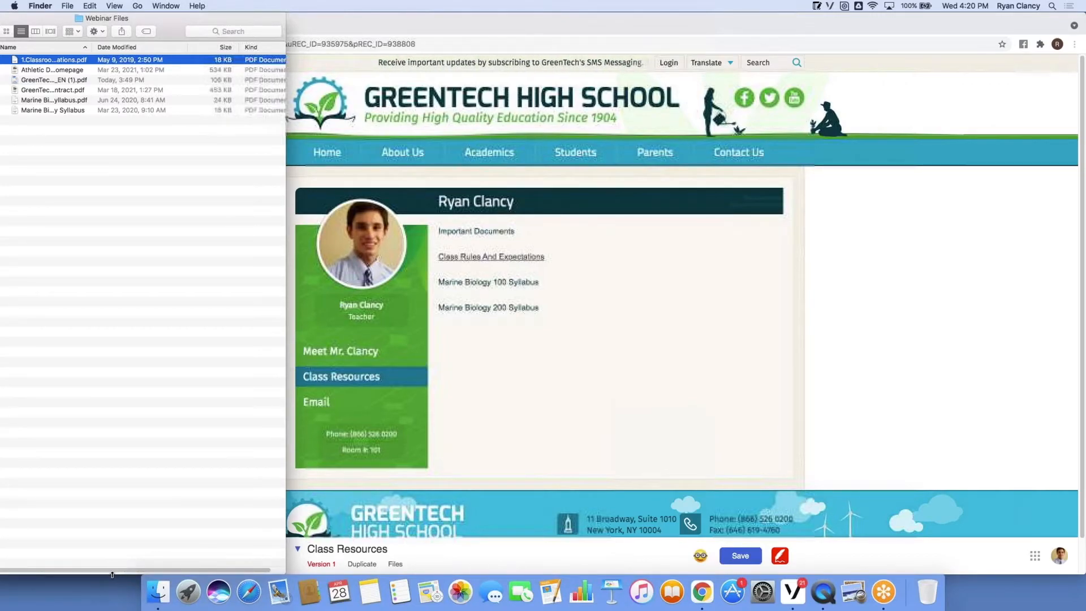
drag(132, 434, 144, 146)
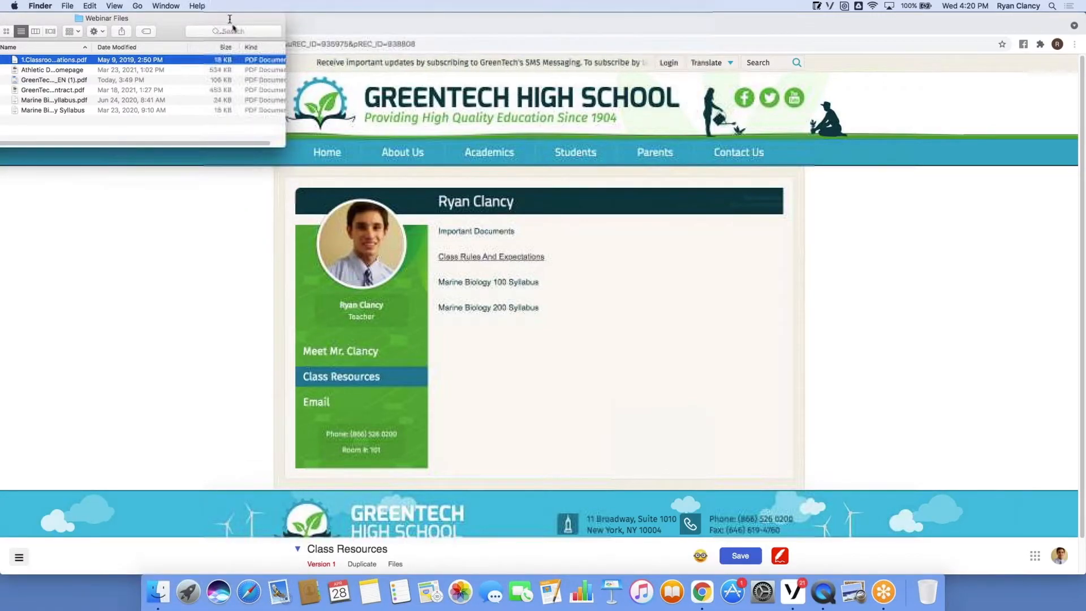
drag(206, 24, 851, 100)
click(495, 277)
drag(438, 281, 543, 286)
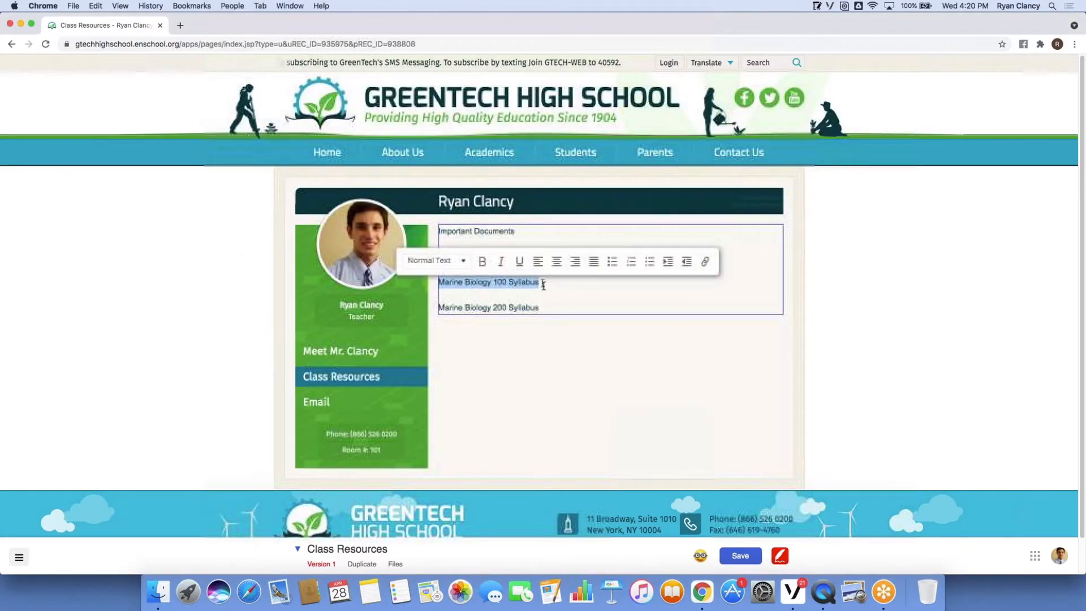
Link Marine Biology 100 Syllabus to the Marine Biology Syllabus PDF from Webinar Files.
click(705, 261)
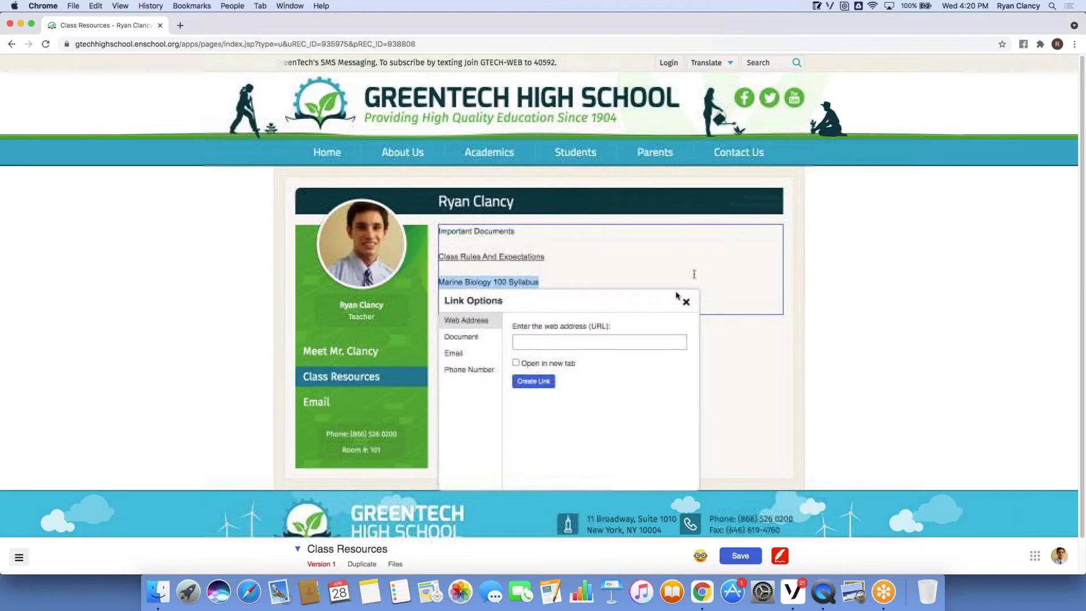
click(464, 337)
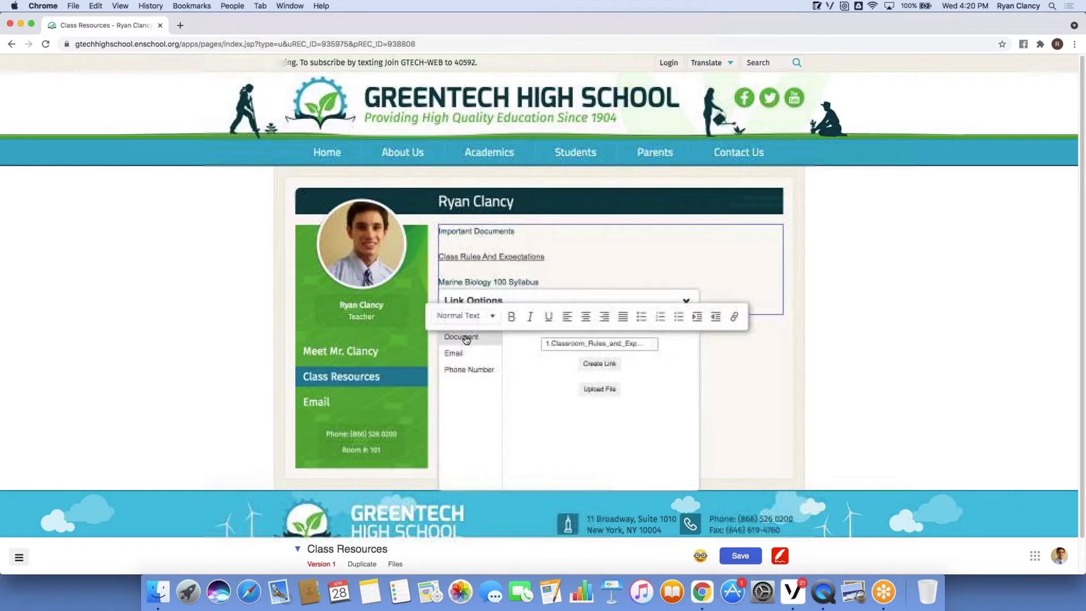
click(158, 605)
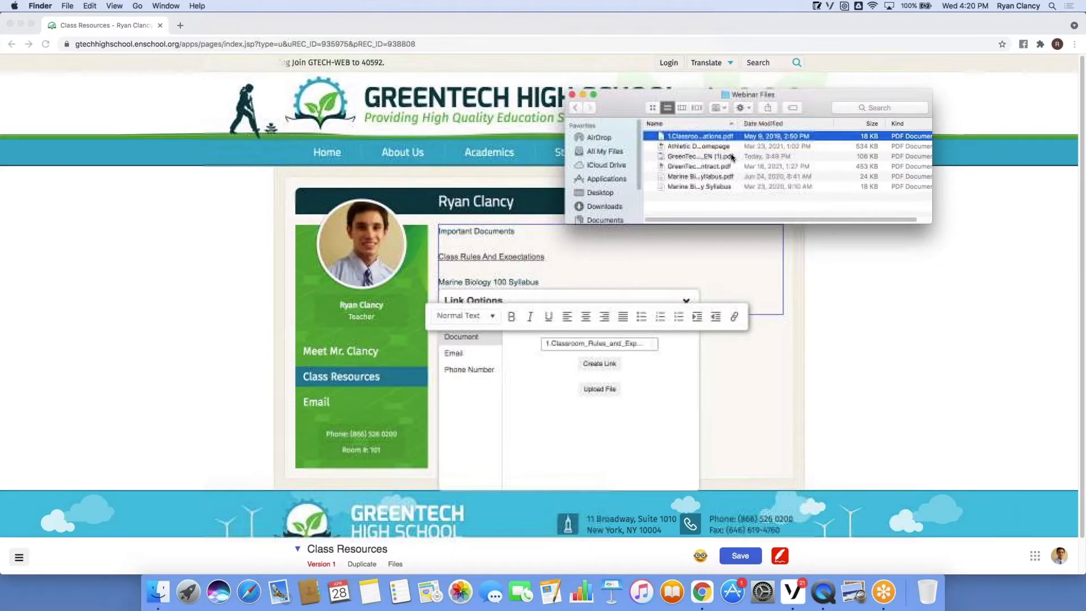
click(727, 188)
drag(663, 189, 601, 429)
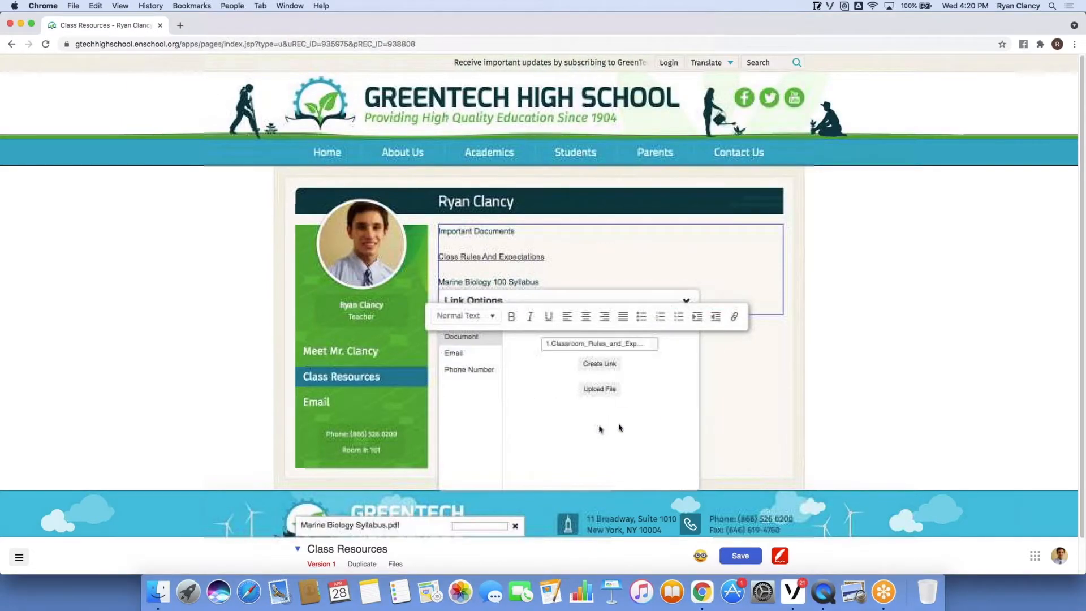
click(705, 400)
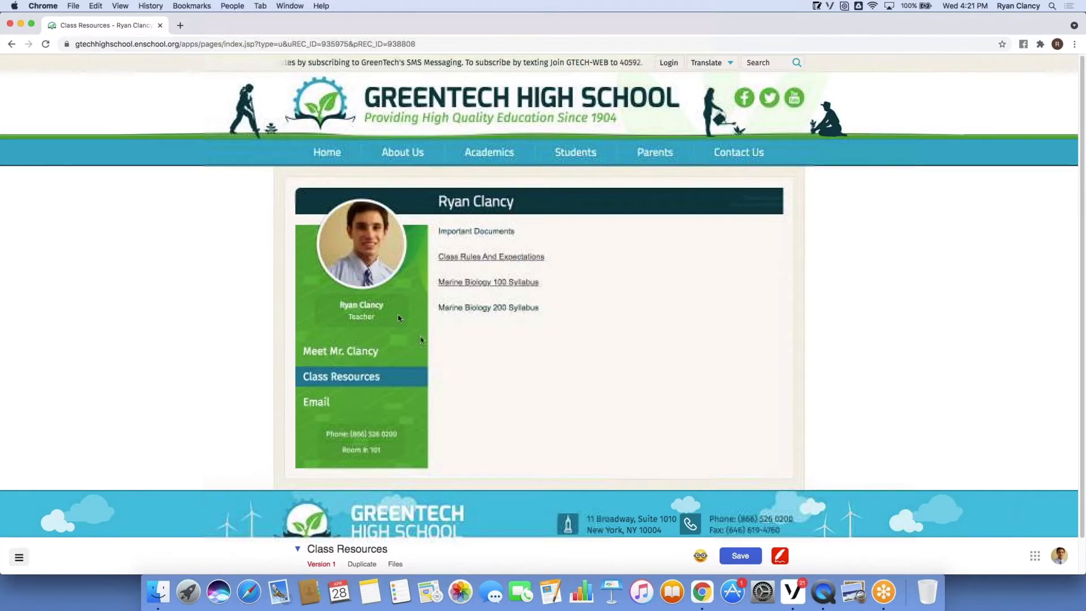
Link Marine Biology 200 Syllabus to the Marine Biology 200 syllabus PDF from Webinar Files.
drag(439, 307, 543, 309)
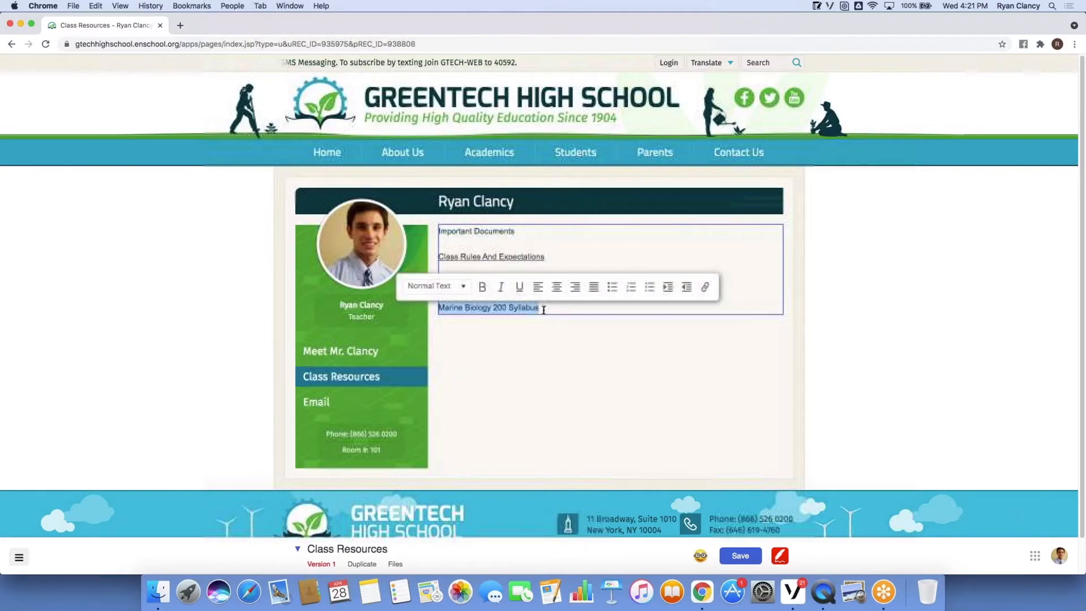
click(706, 287)
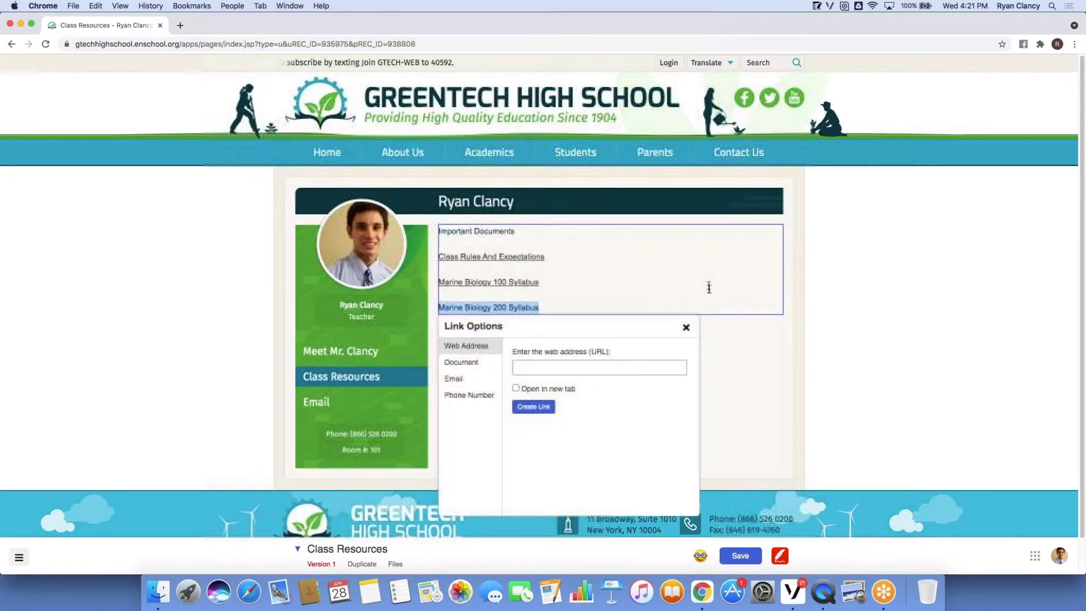
click(470, 362)
click(158, 592)
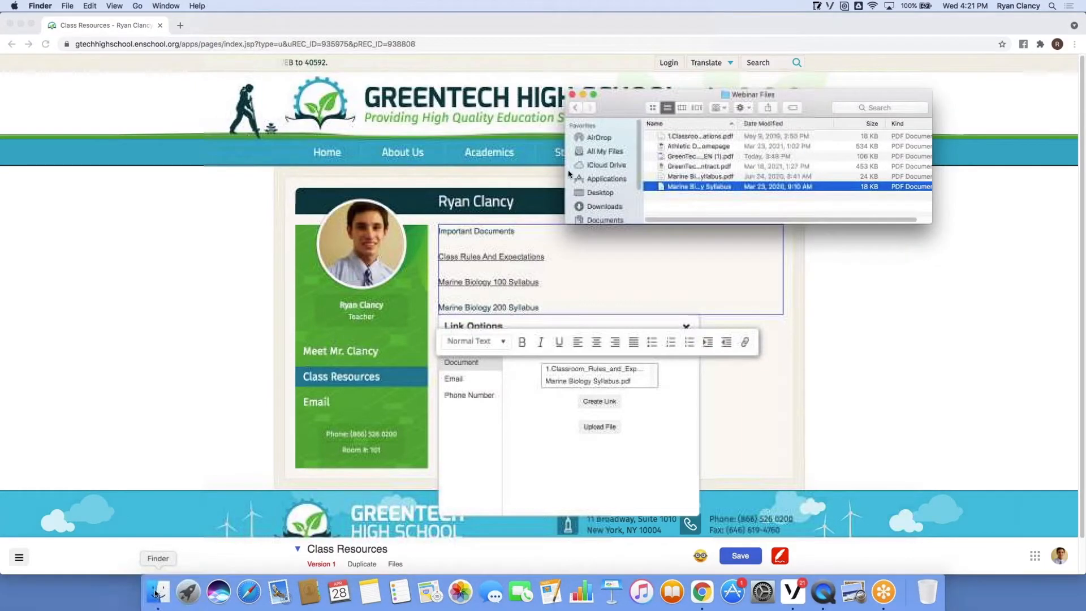
click(702, 177)
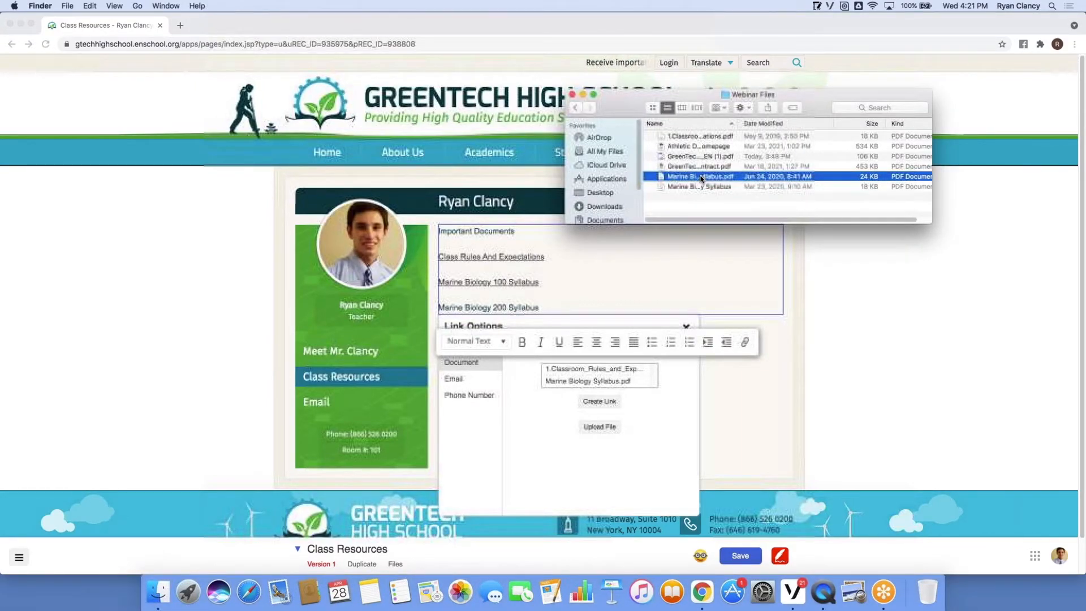
drag(701, 179, 610, 445)
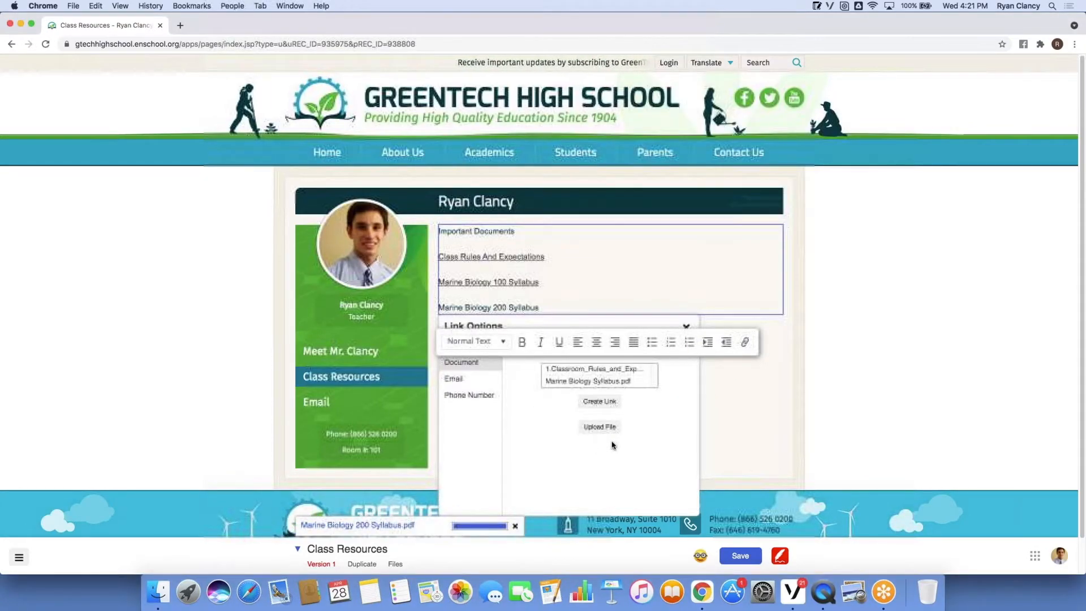
click(634, 438)
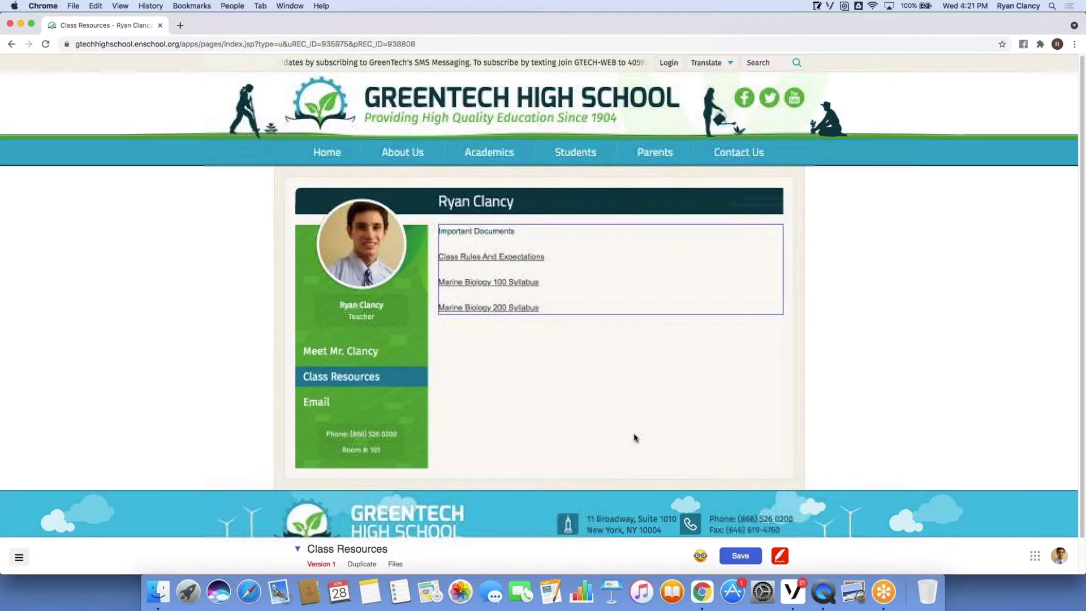
Save the Class Resources page and exit edit mode with the red pencil icon.
click(635, 437)
click(740, 556)
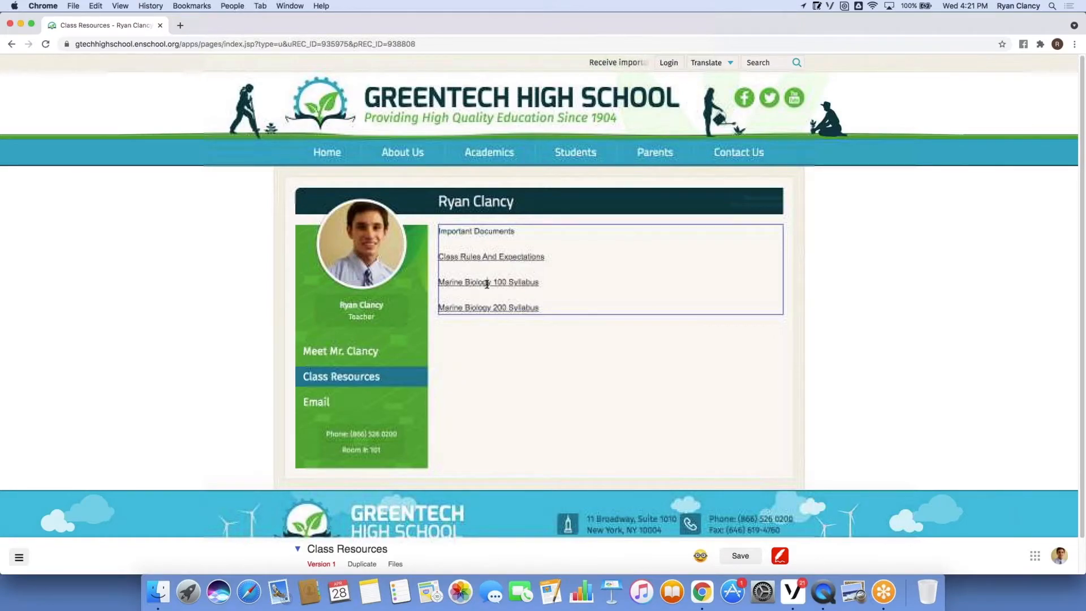
click(781, 558)
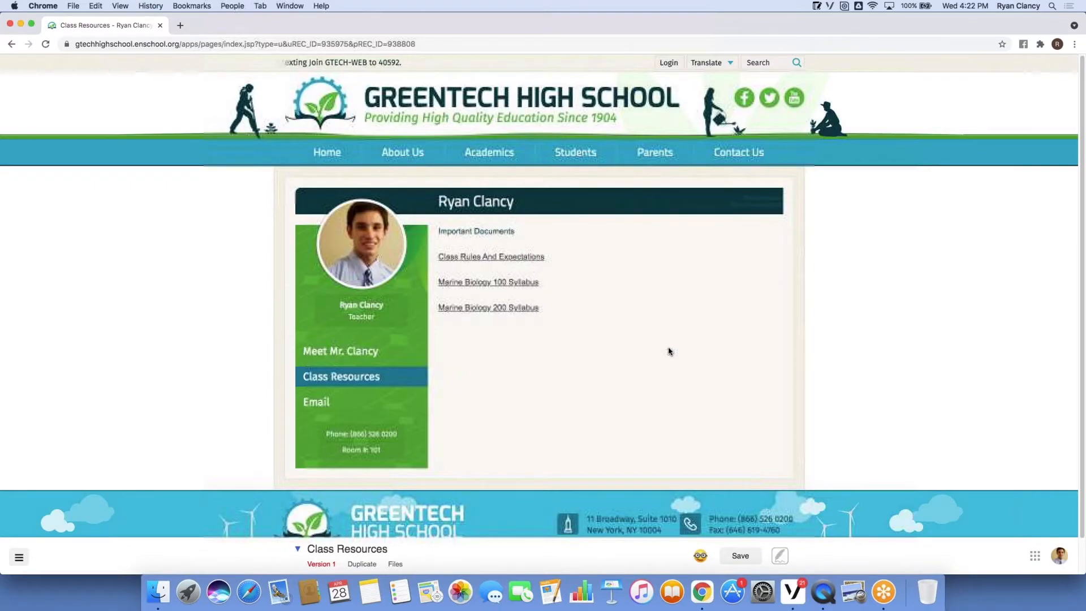
click(491, 309)
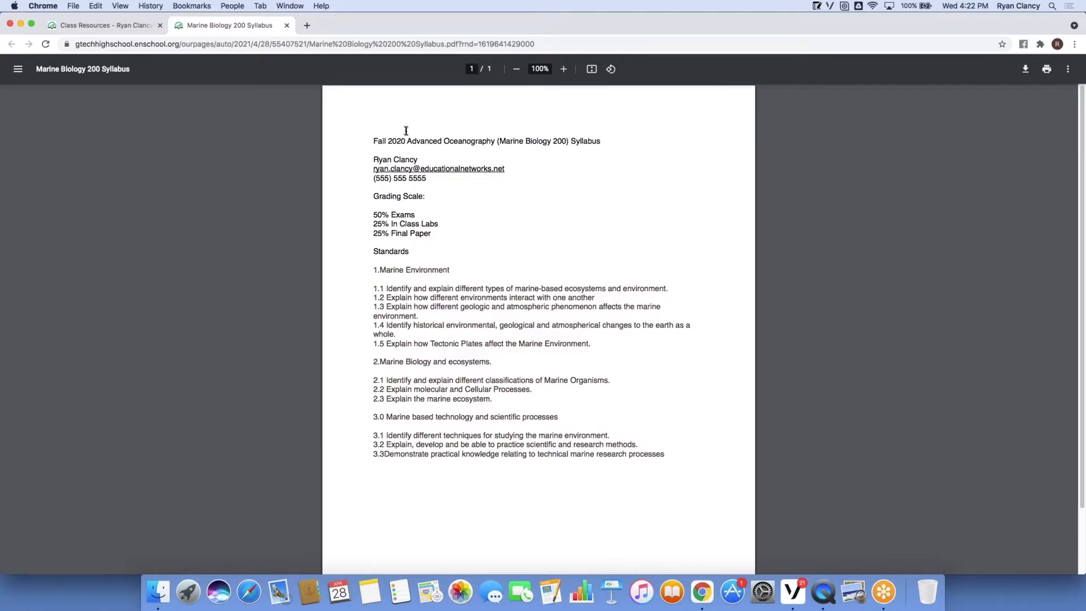
click(288, 26)
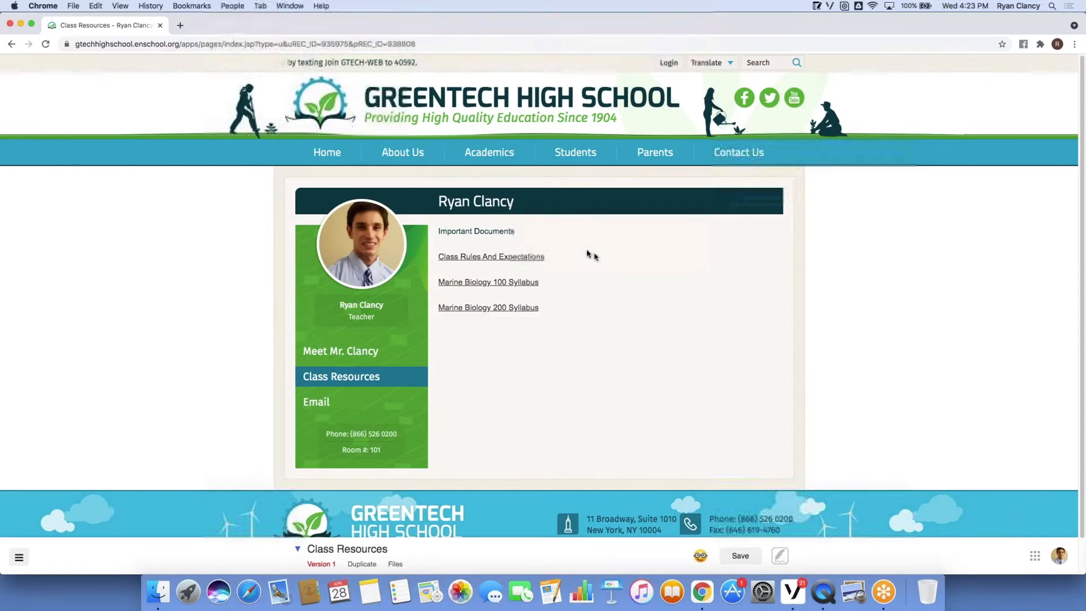
Restyle 'Important Documents' as Heading 1 and add a blank line after it.
click(783, 560)
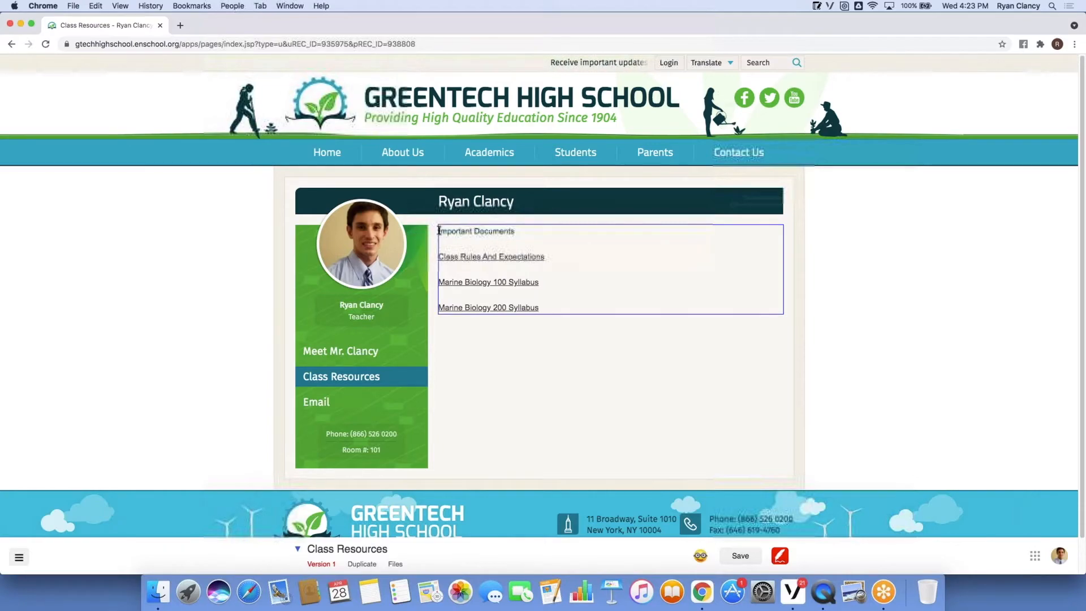
drag(439, 231, 526, 232)
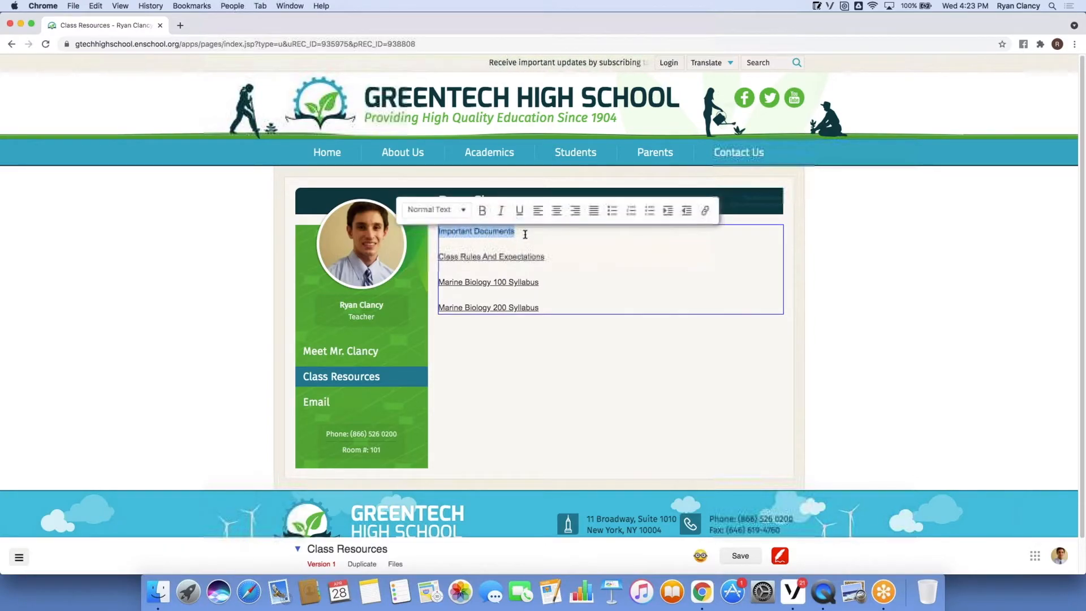
click(463, 213)
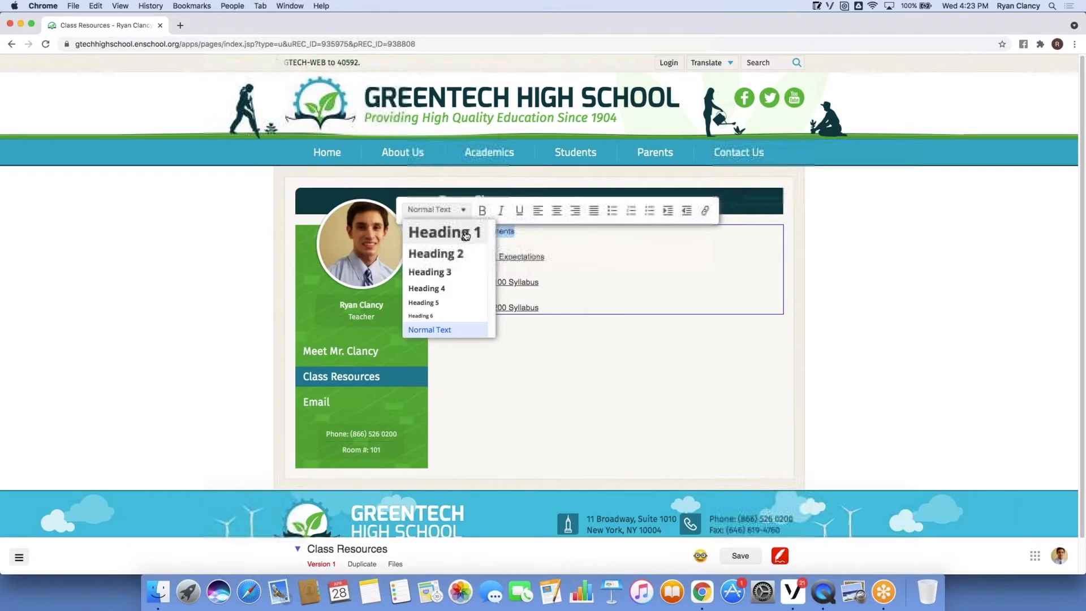
click(465, 234)
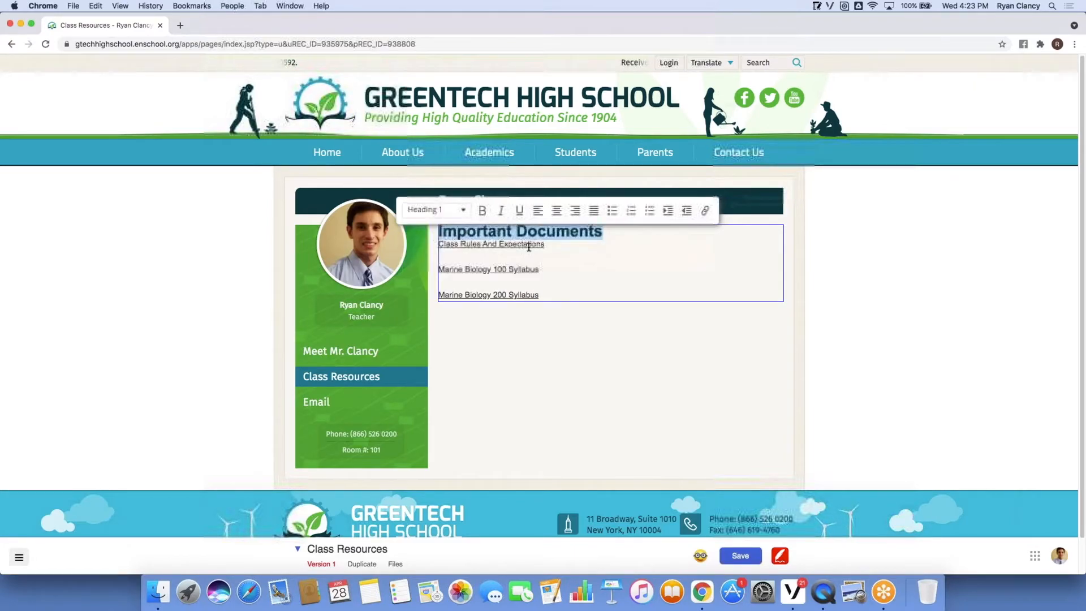
click(607, 232)
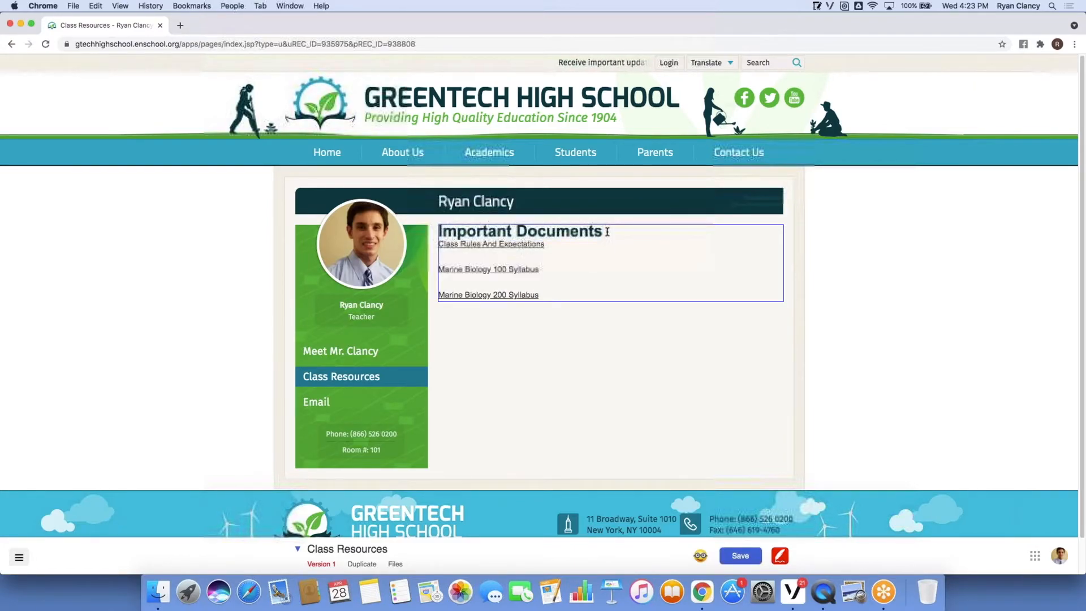
key(Return)
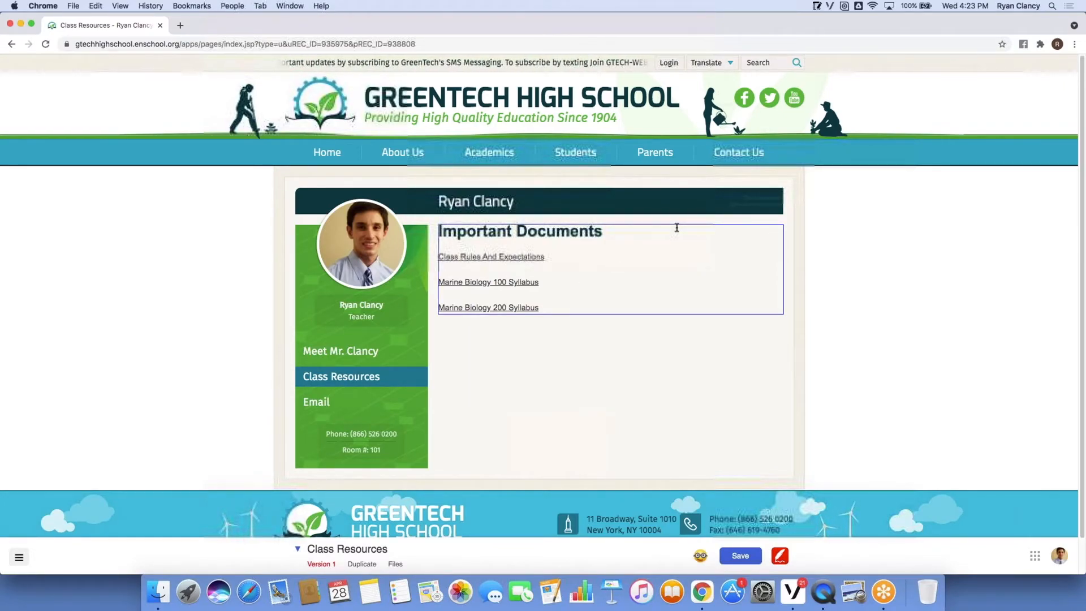
Insert a new text block below the document links and clear its placeholder text.
right_click(642, 268)
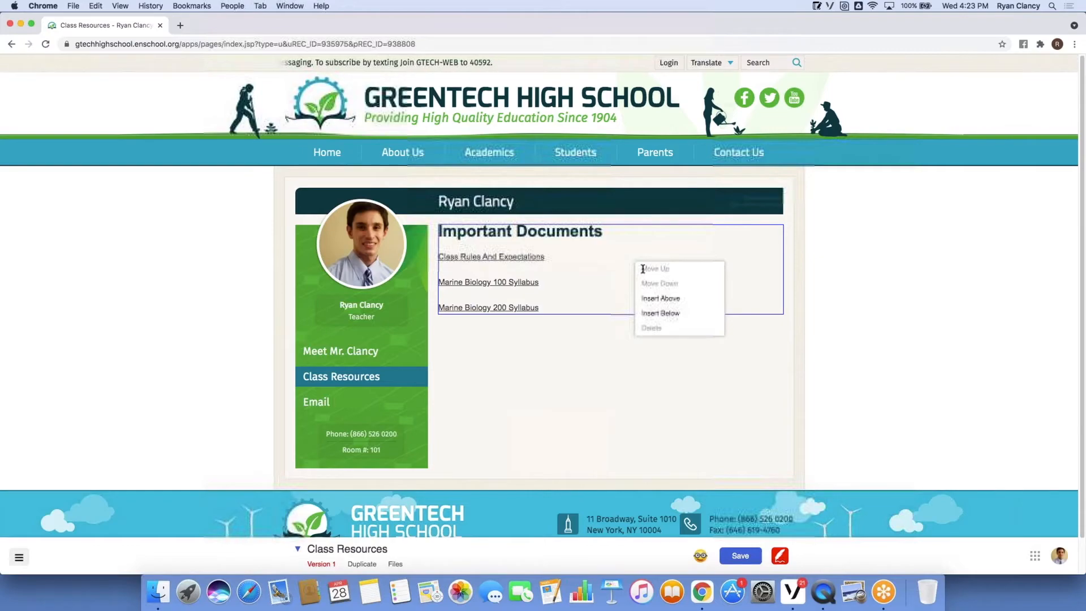
click(658, 313)
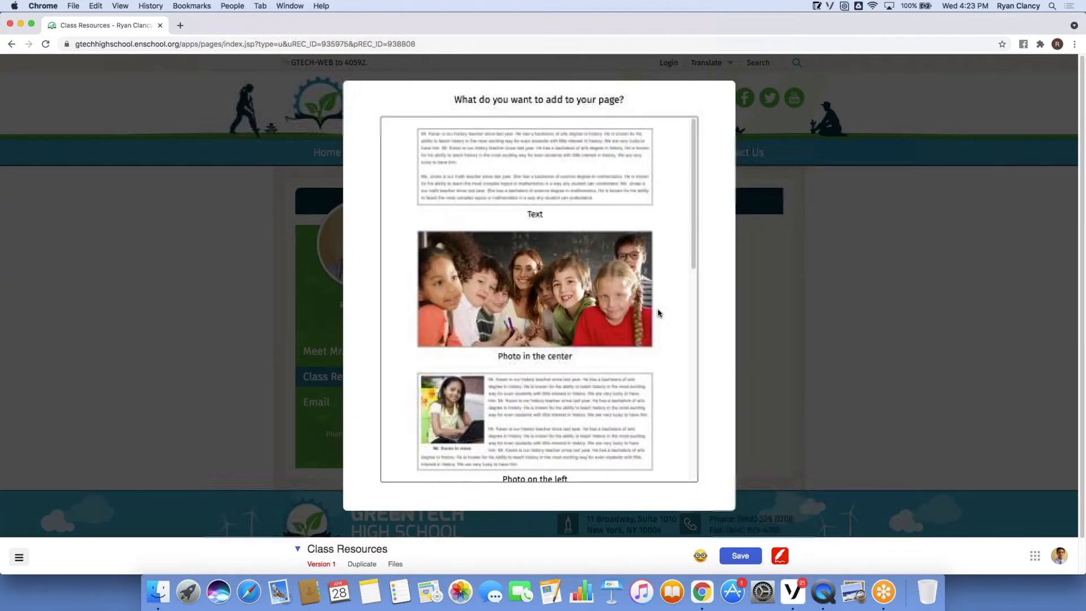
click(608, 196)
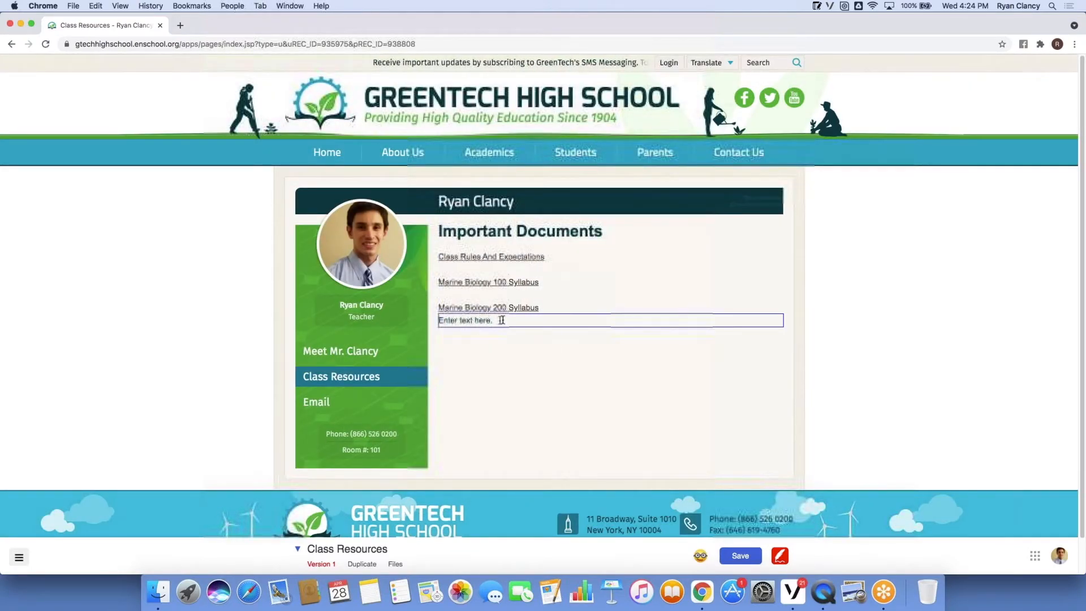
double_click(480, 320)
drag(450, 315, 440, 318)
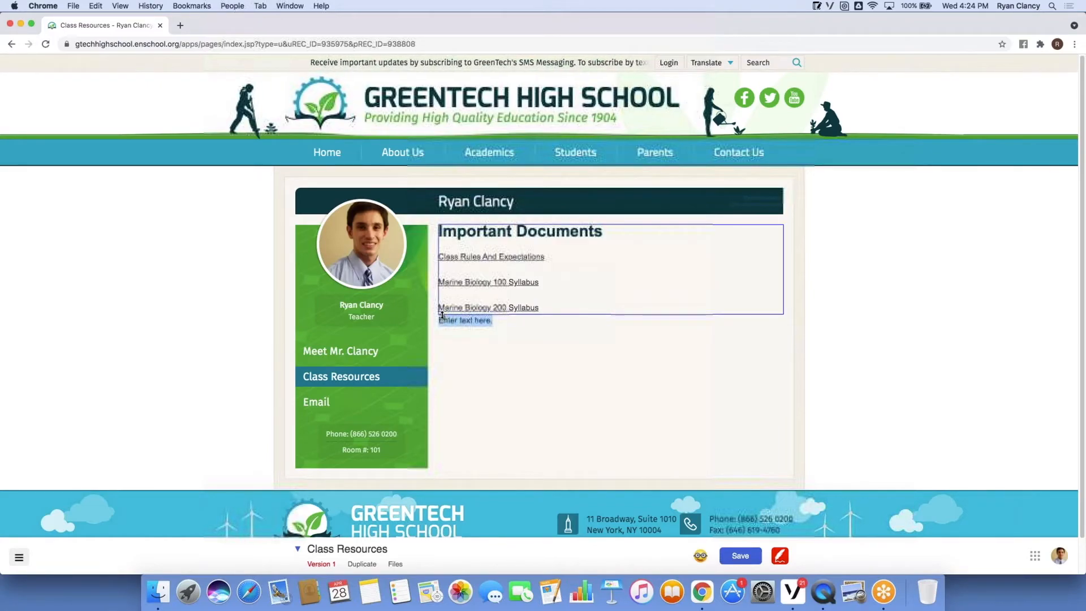
key(BackSpace)
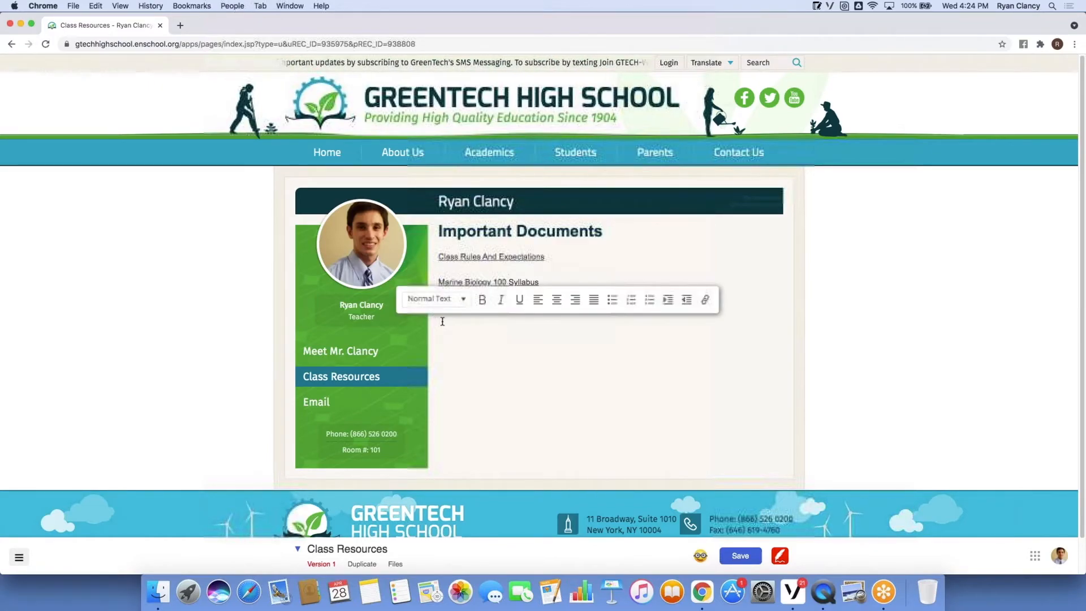
Enter the title 'Helpful Links' and format it as Heading 1.
text(Hello)
text(ful Links)
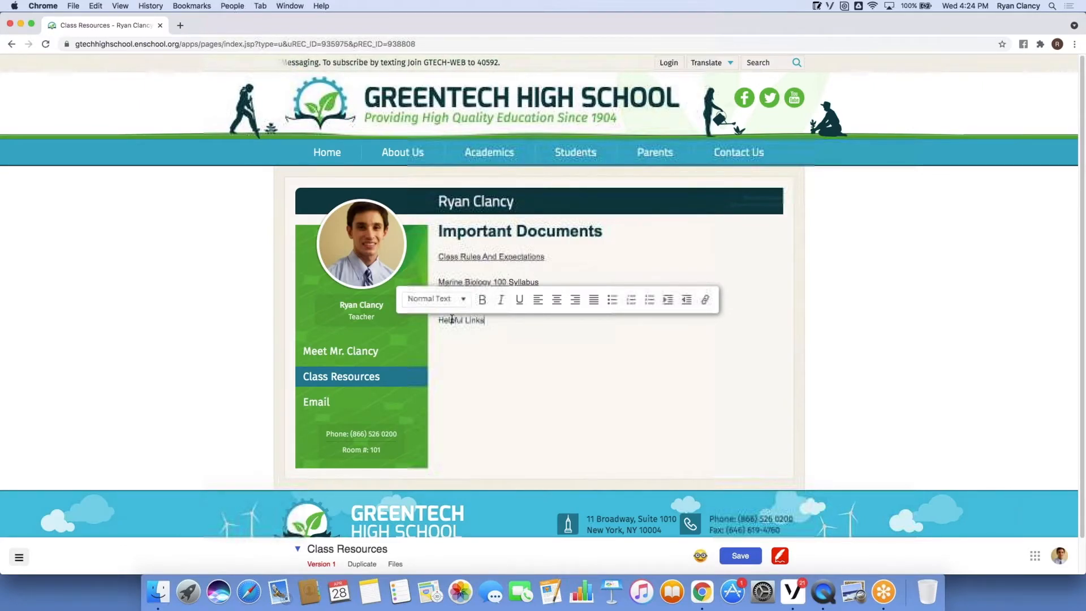
click(488, 346)
drag(487, 319, 438, 321)
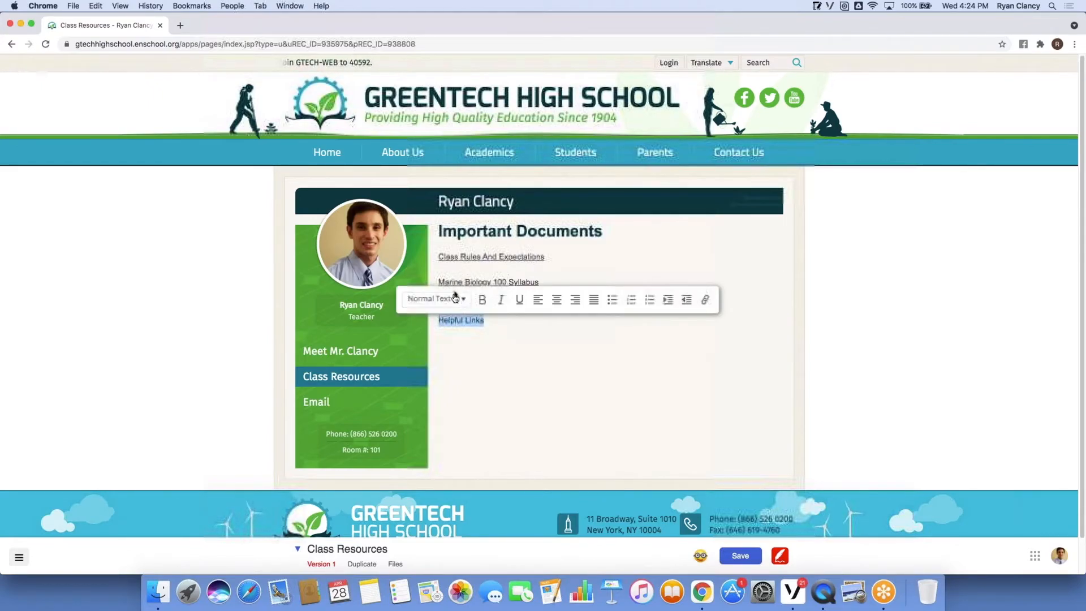
click(456, 298)
click(456, 324)
click(523, 358)
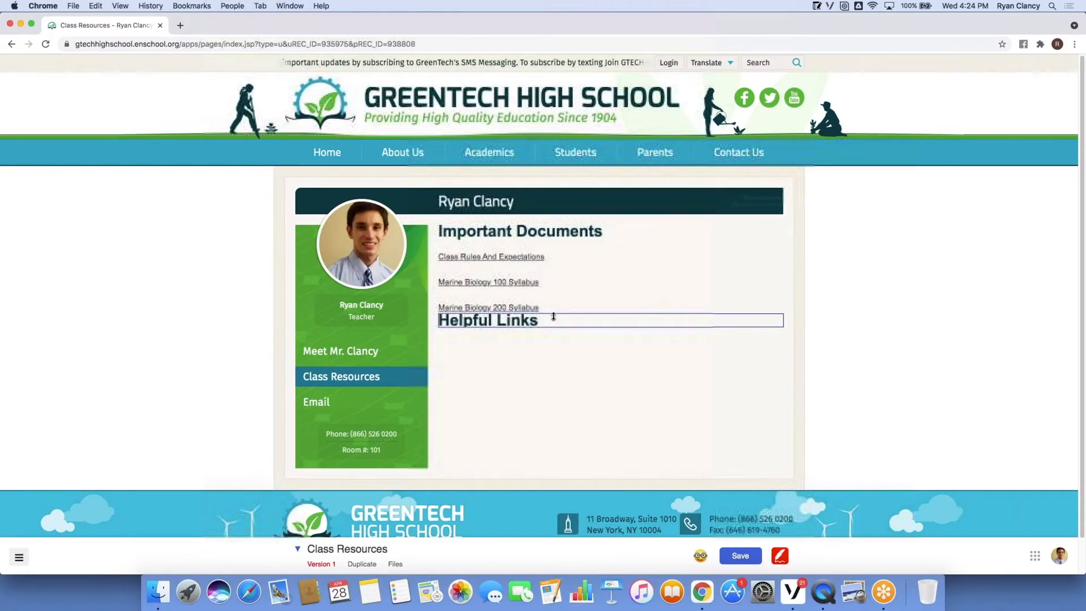
drag(557, 316, 550, 327)
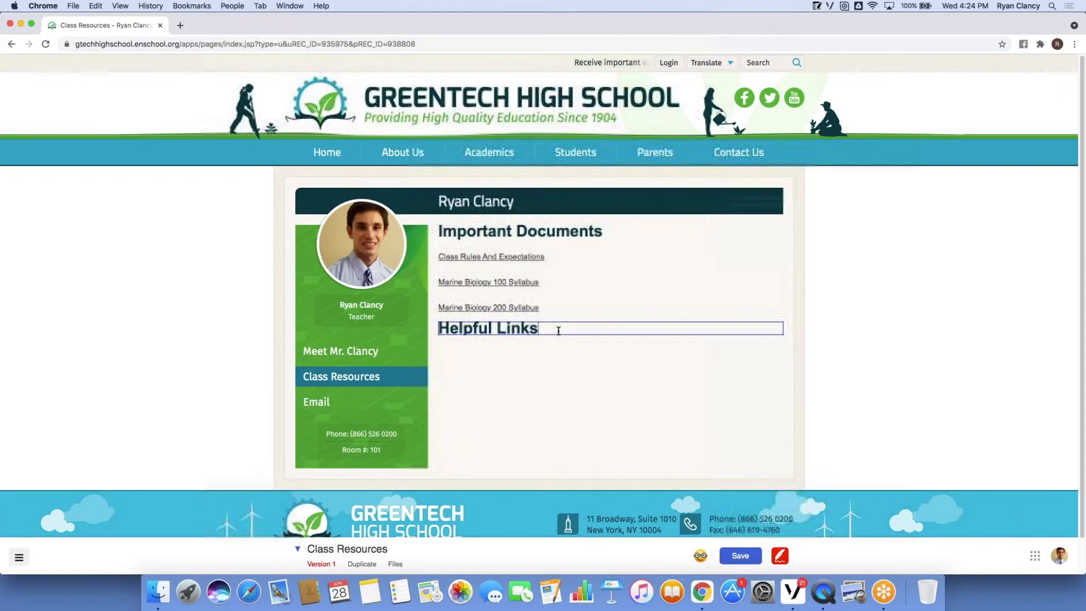
List 'NOAA' and 'Math Is Fun!' on separate lines under the heading.
key(Return)
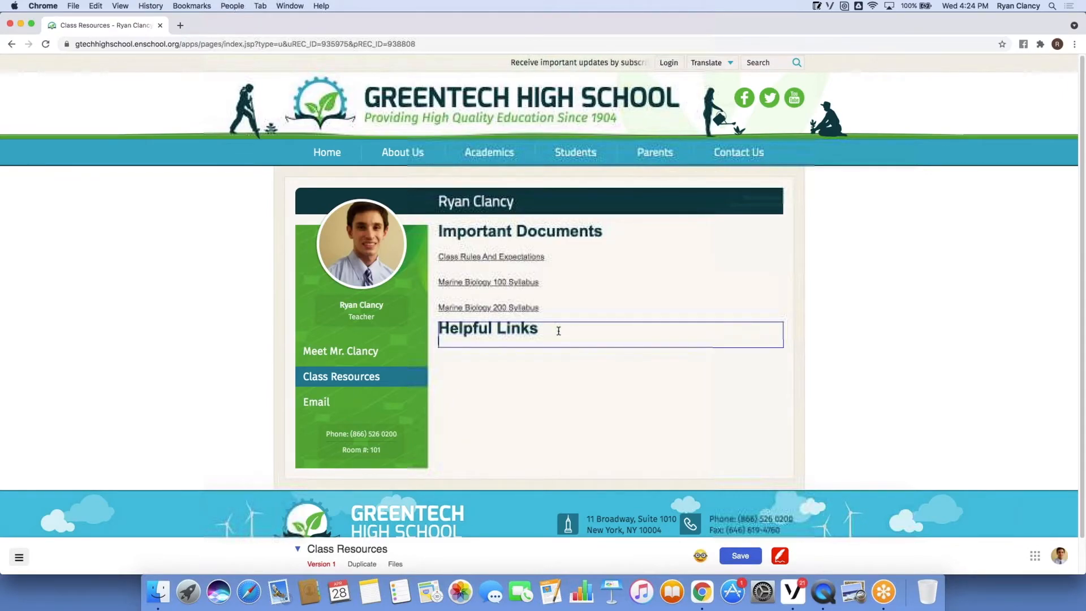
text(NOAA)
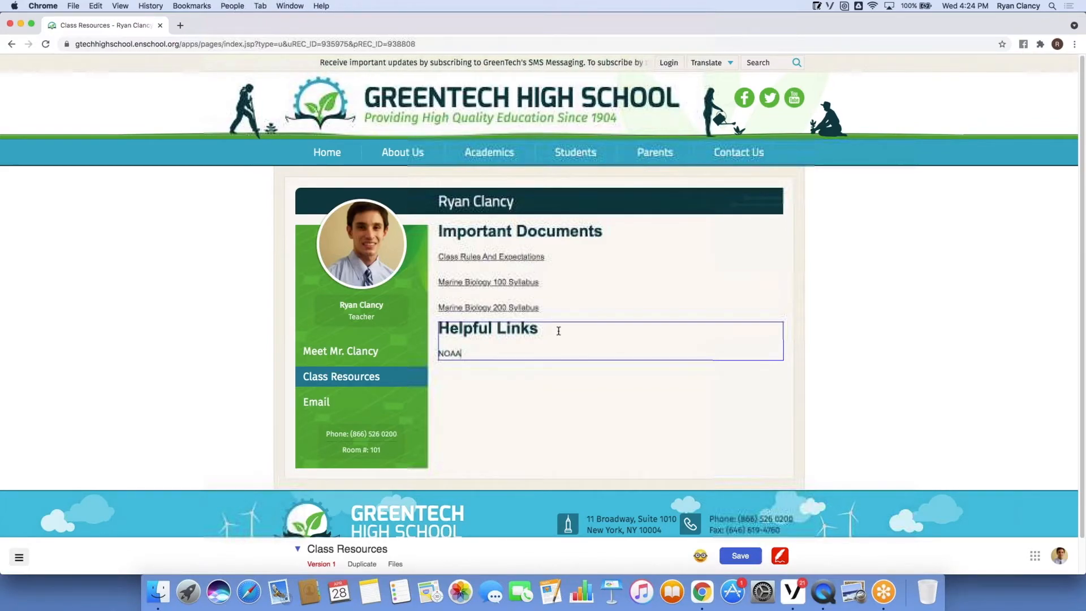
key(Return)
key(Return)
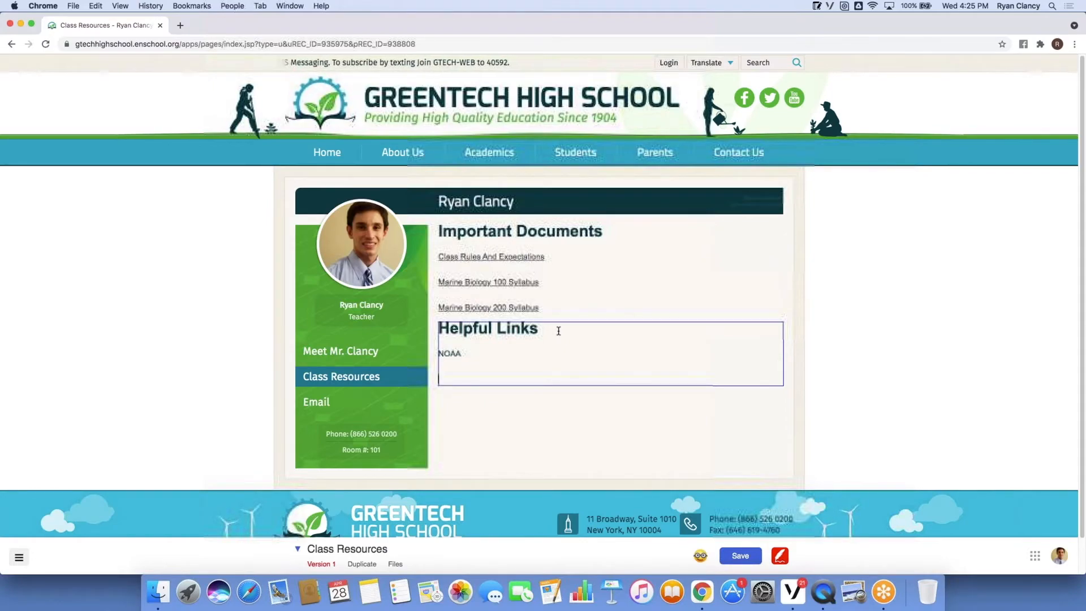
key(Return)
text(Math I)
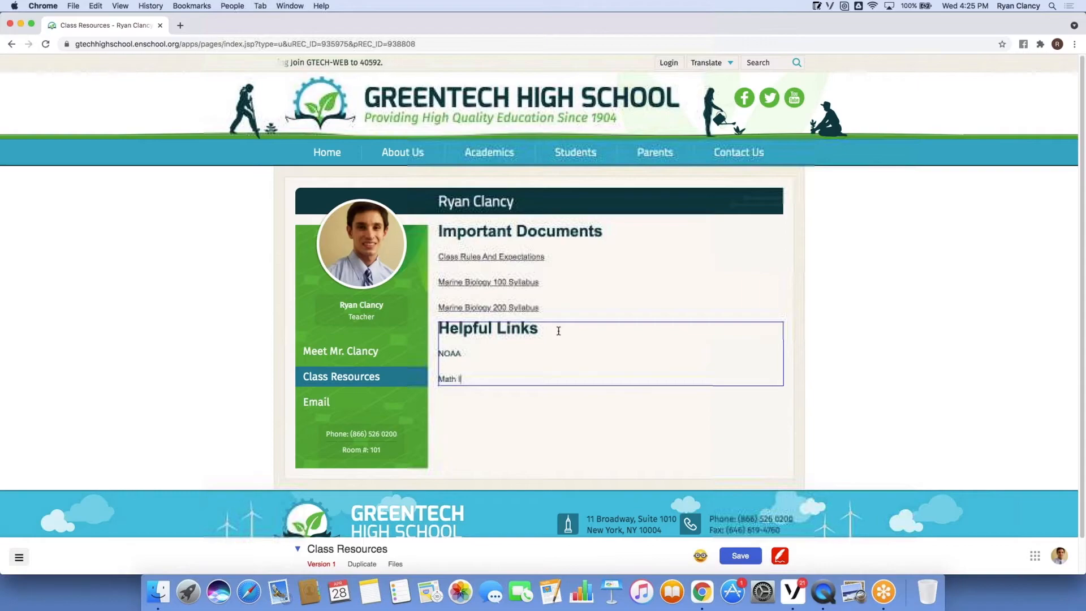
text(s Fun!)
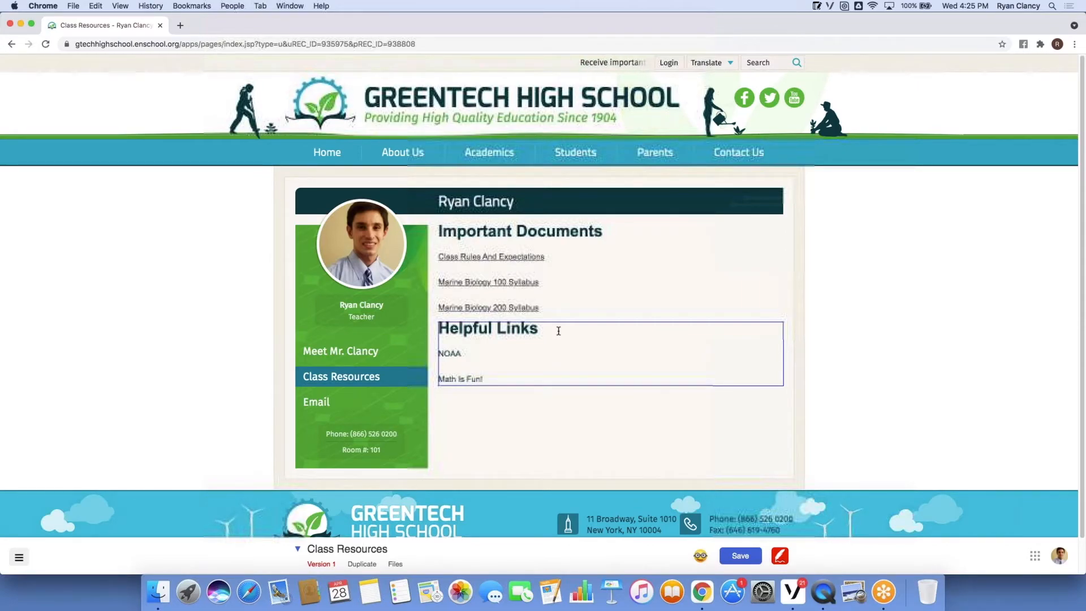
click(630, 270)
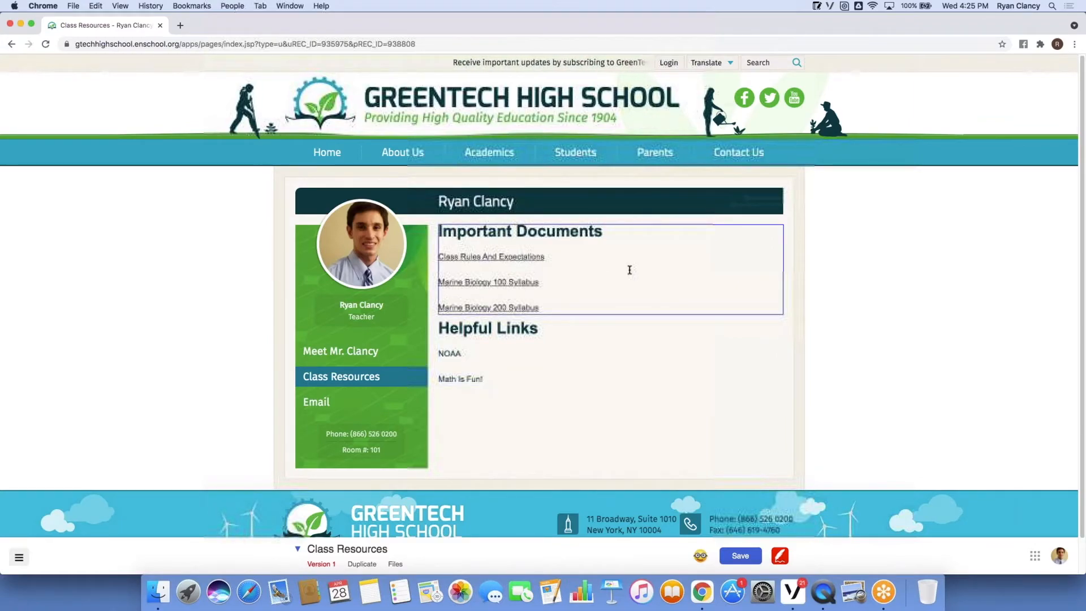
Load noaa.gov in a new Chrome tab, copy its URL, and return to Class Resources.
click(180, 27)
text(noaa)
click(195, 64)
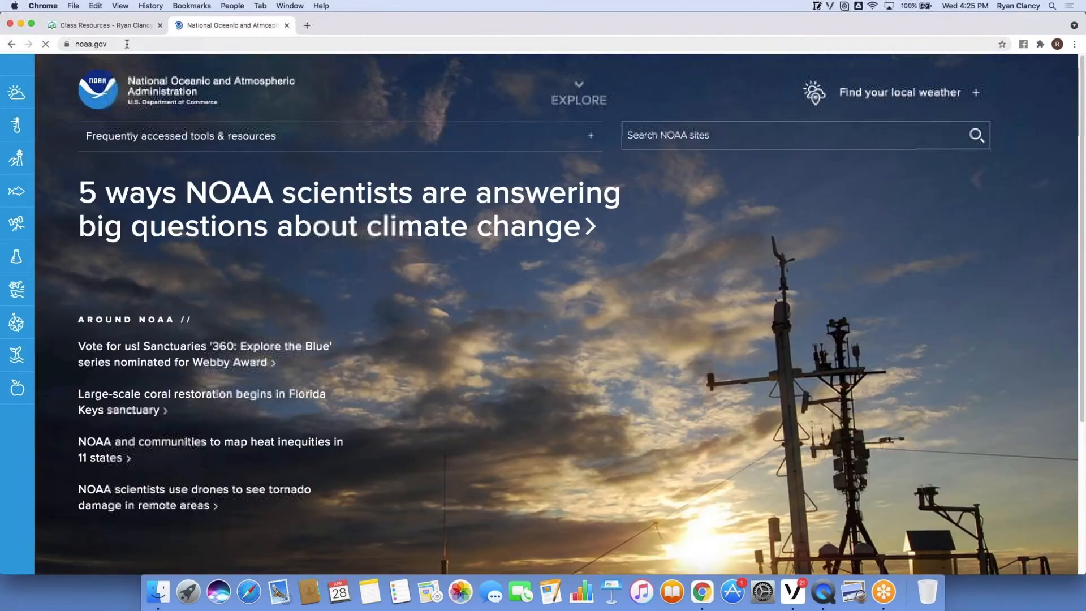
click(125, 44)
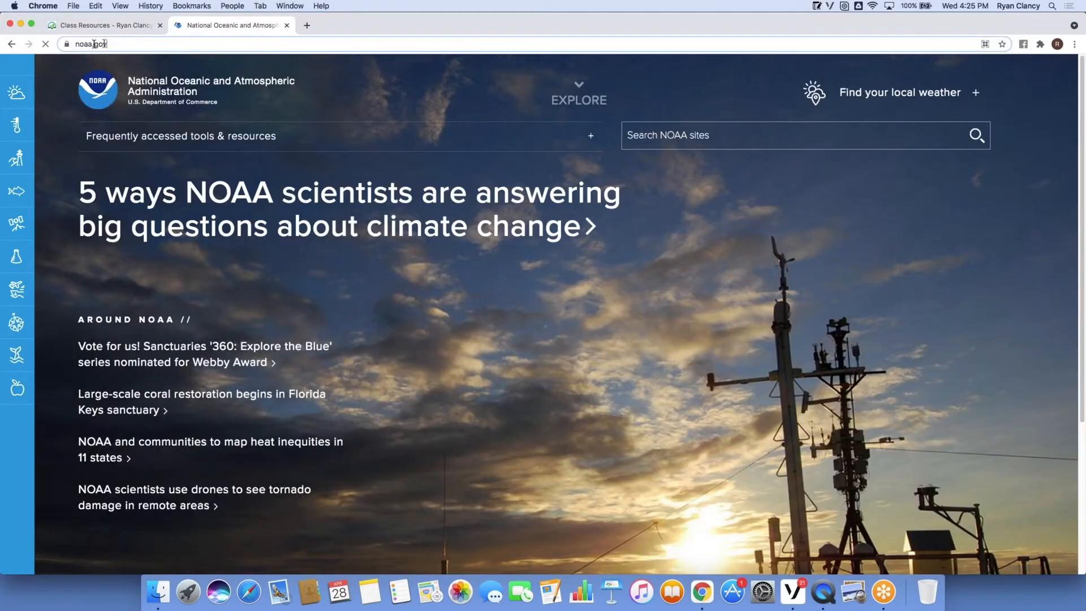
right_click(73, 45)
click(116, 111)
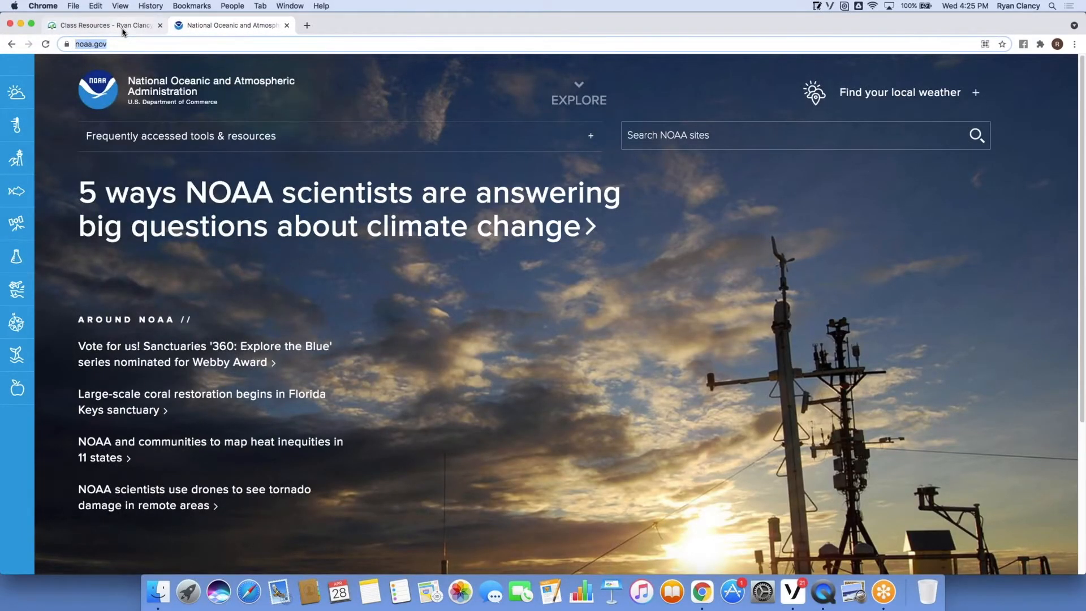
click(122, 30)
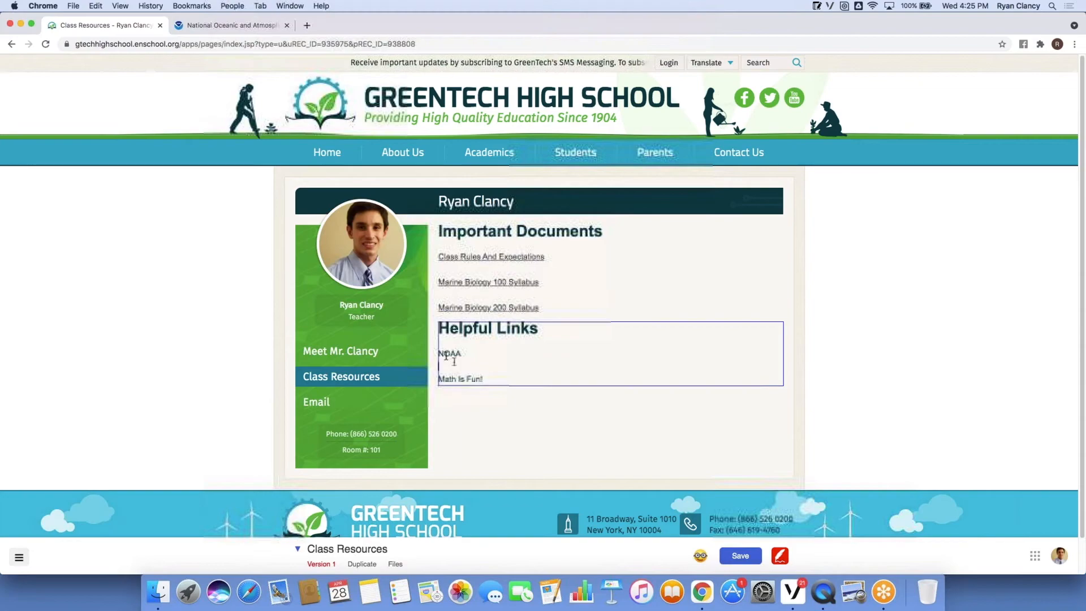
drag(437, 355, 464, 354)
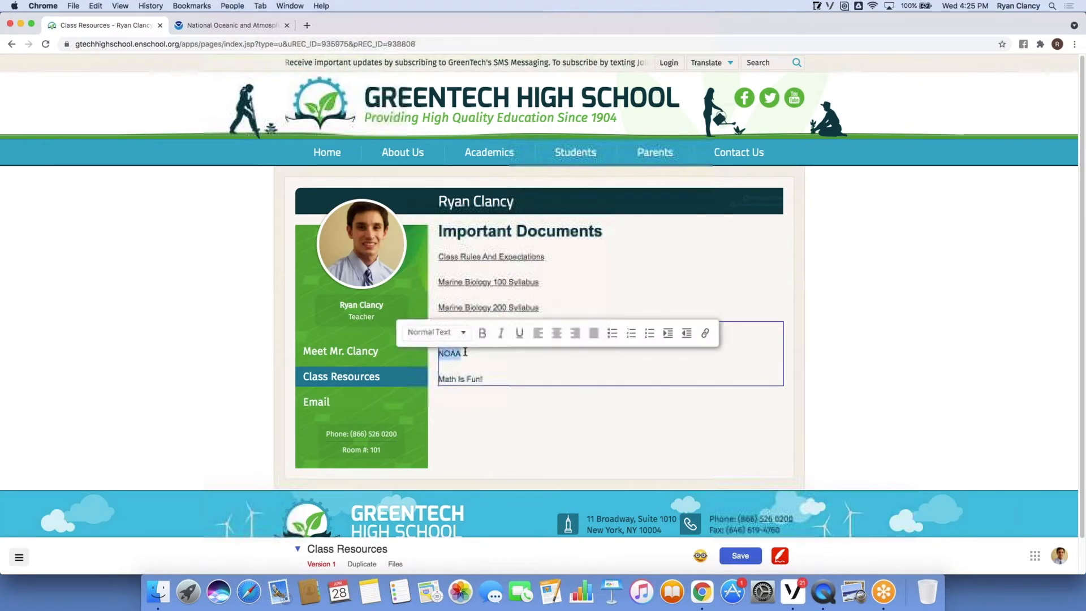
click(705, 333)
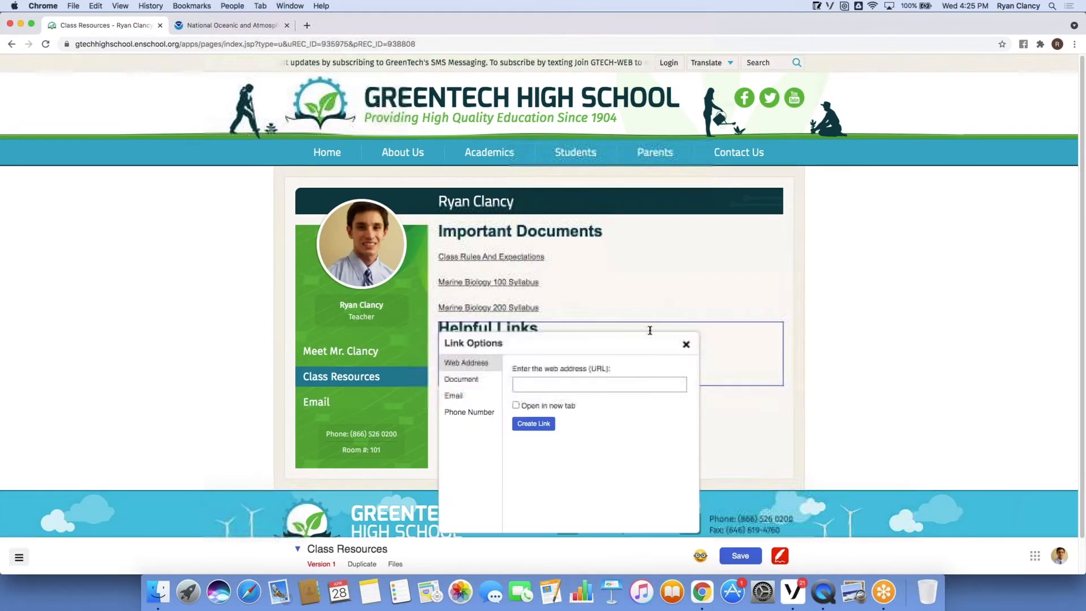
click(535, 385)
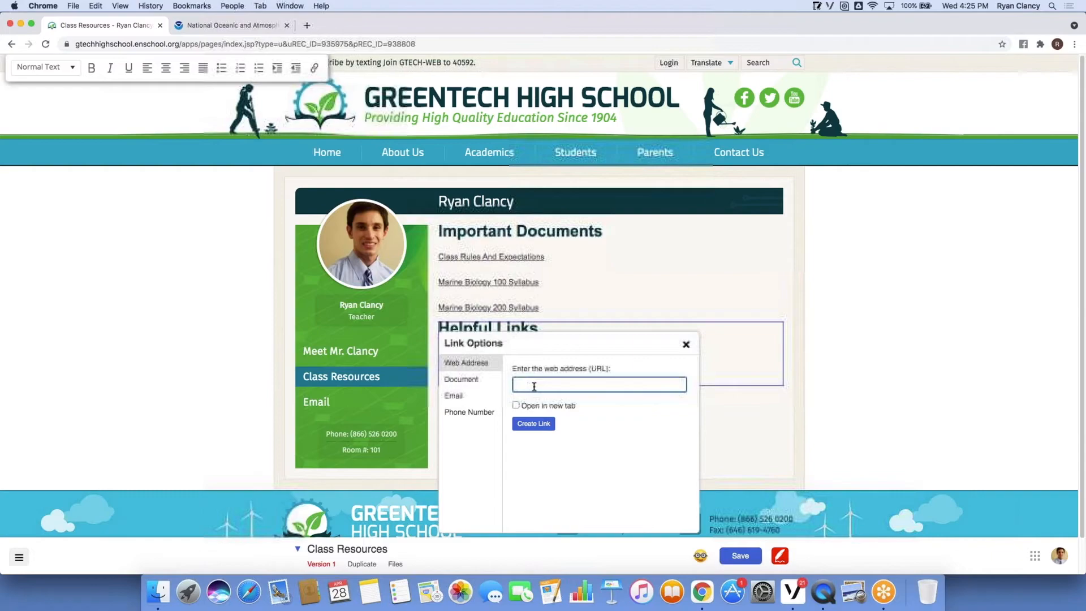
key(super+v)
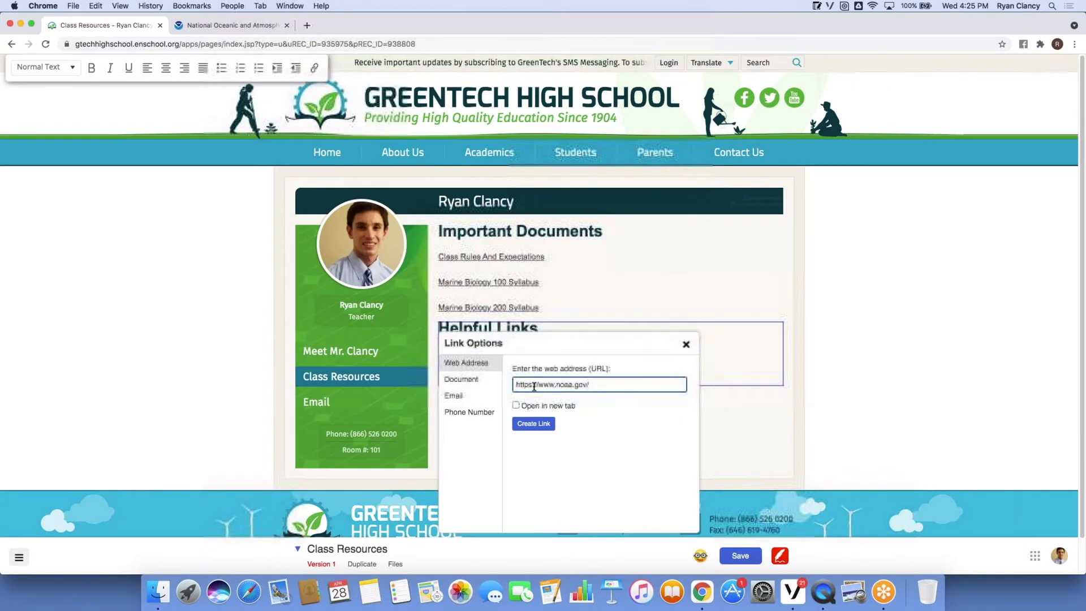
click(516, 406)
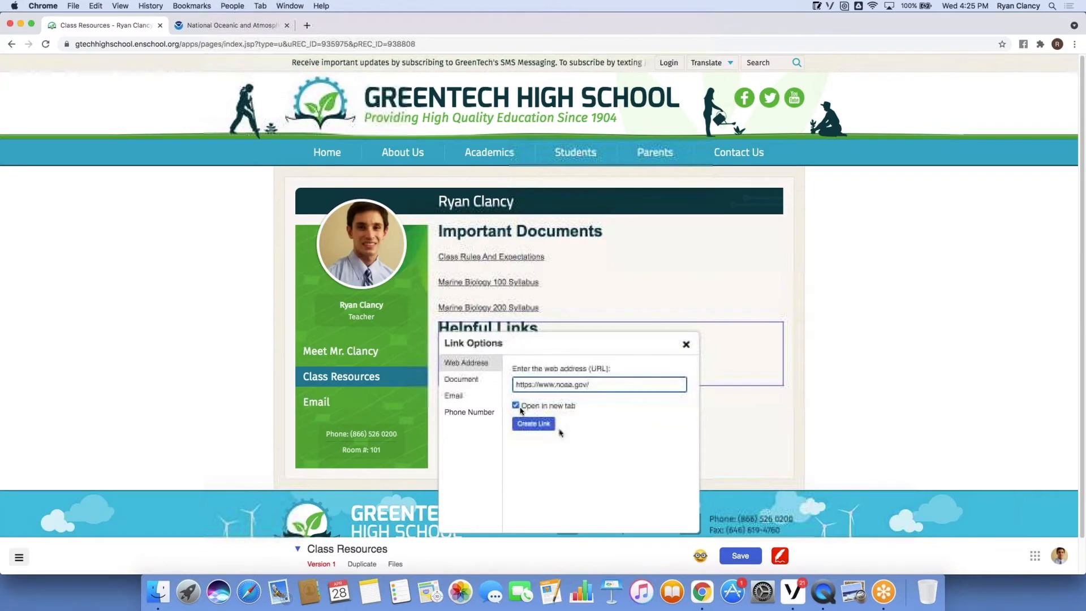
click(544, 426)
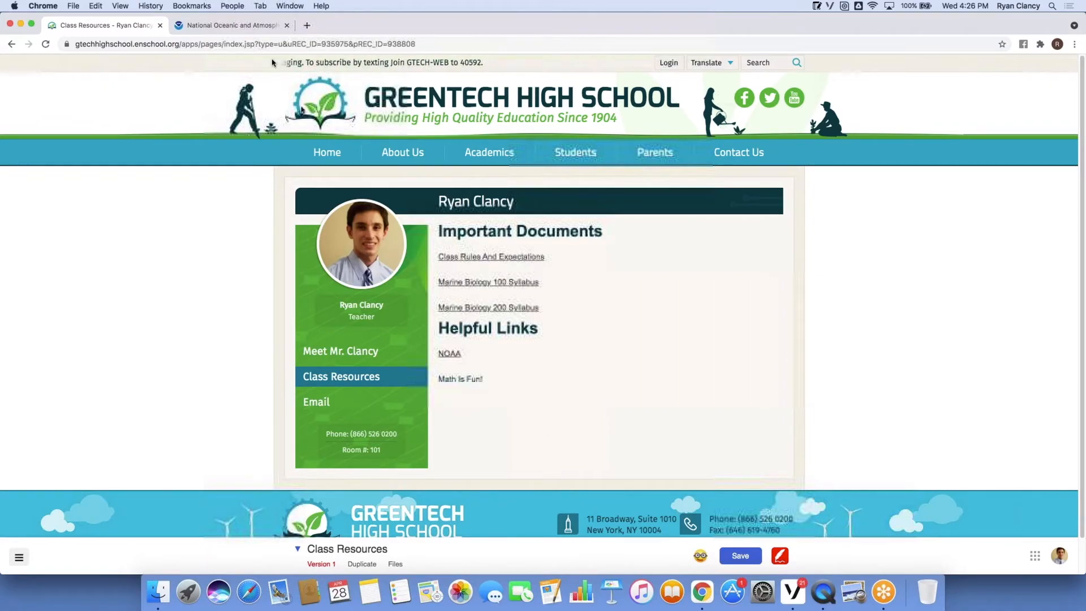
Load mathsisfun.com in a new Chrome tab, copy its URL, and return to Class Resources.
click(307, 25)
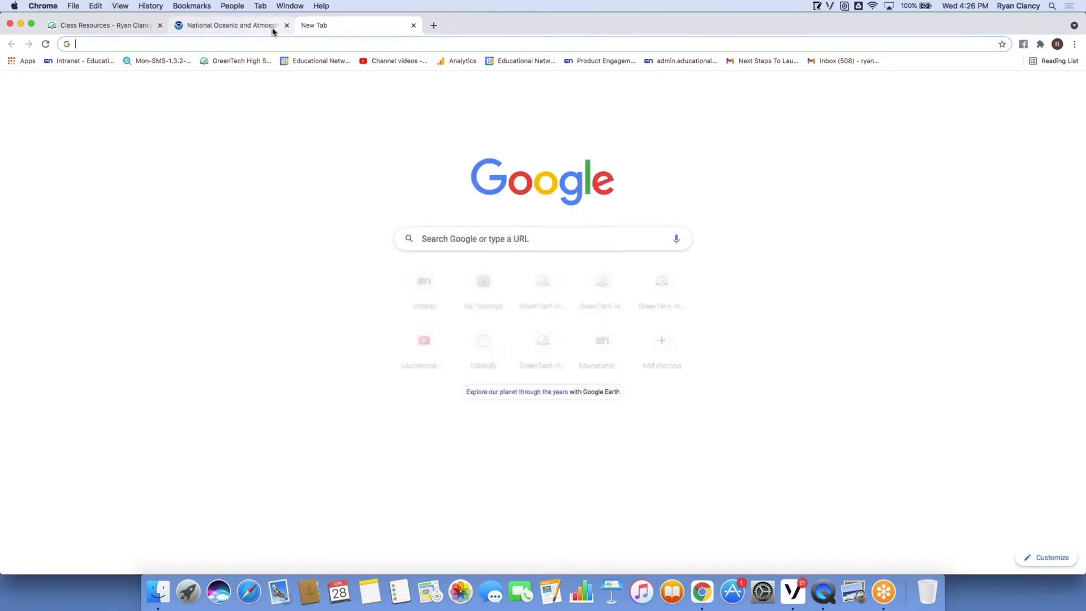
text(Ma)
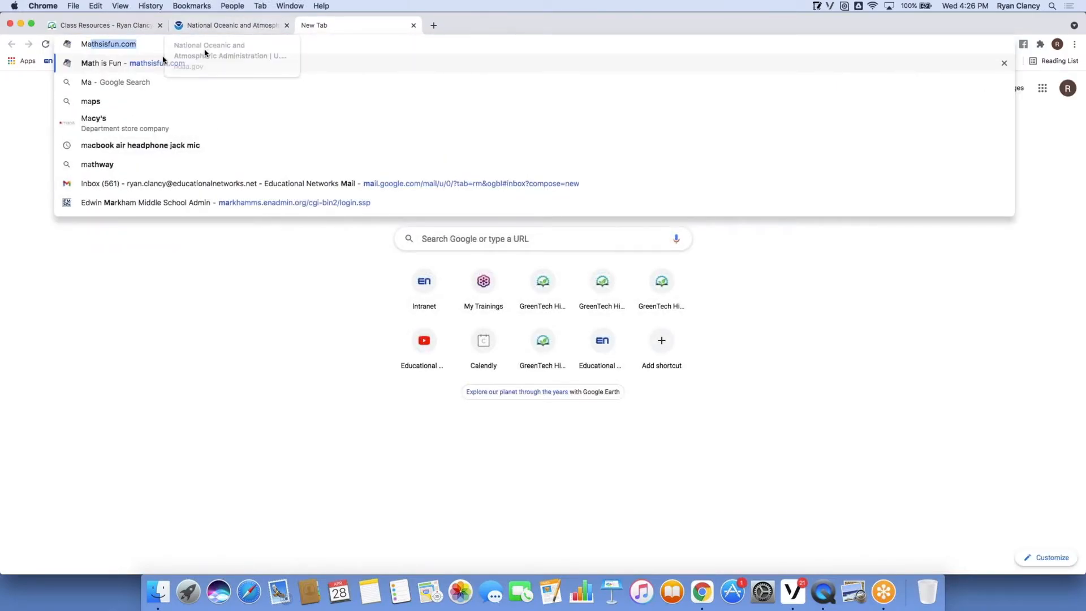
click(164, 63)
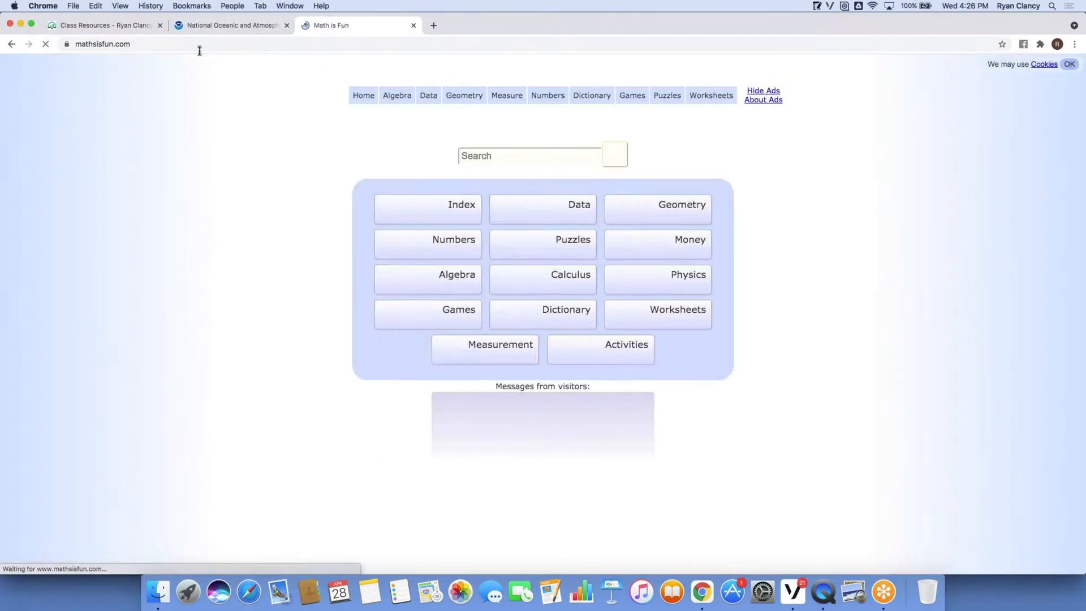
click(99, 50)
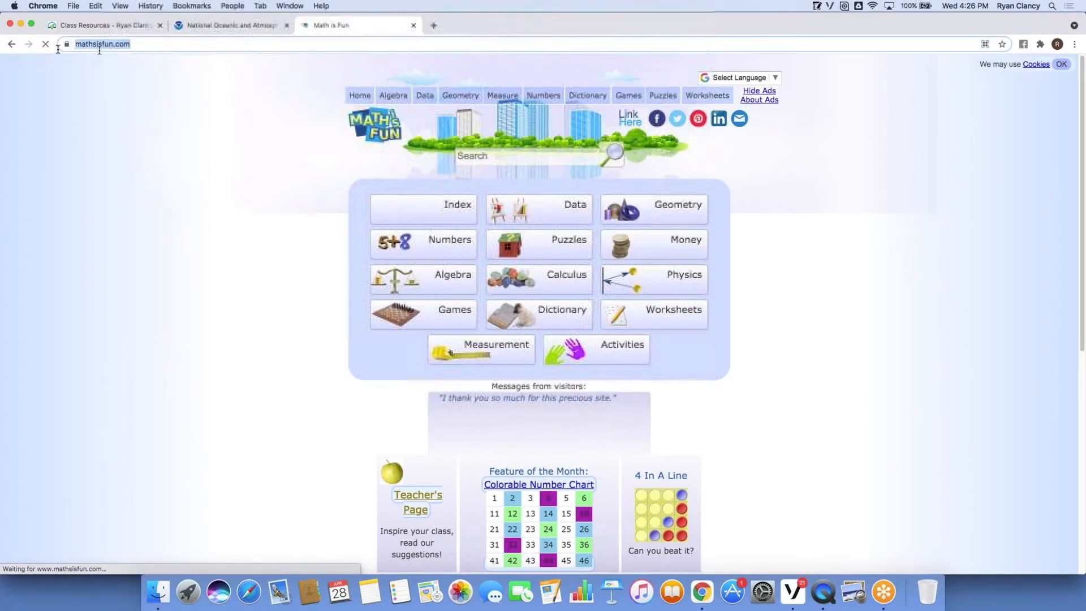
right_click(92, 44)
click(112, 108)
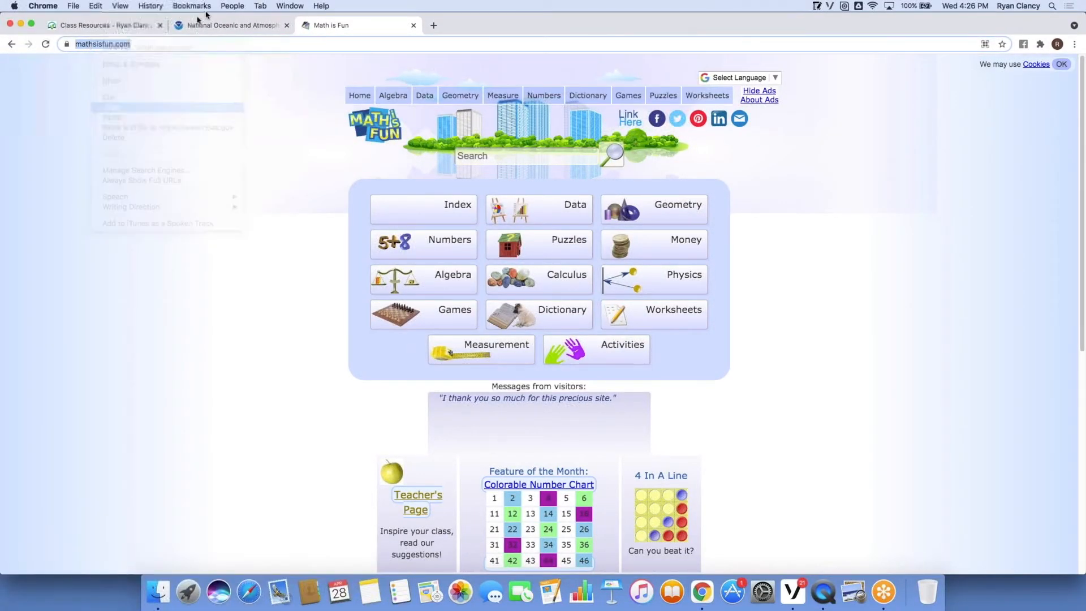
click(141, 26)
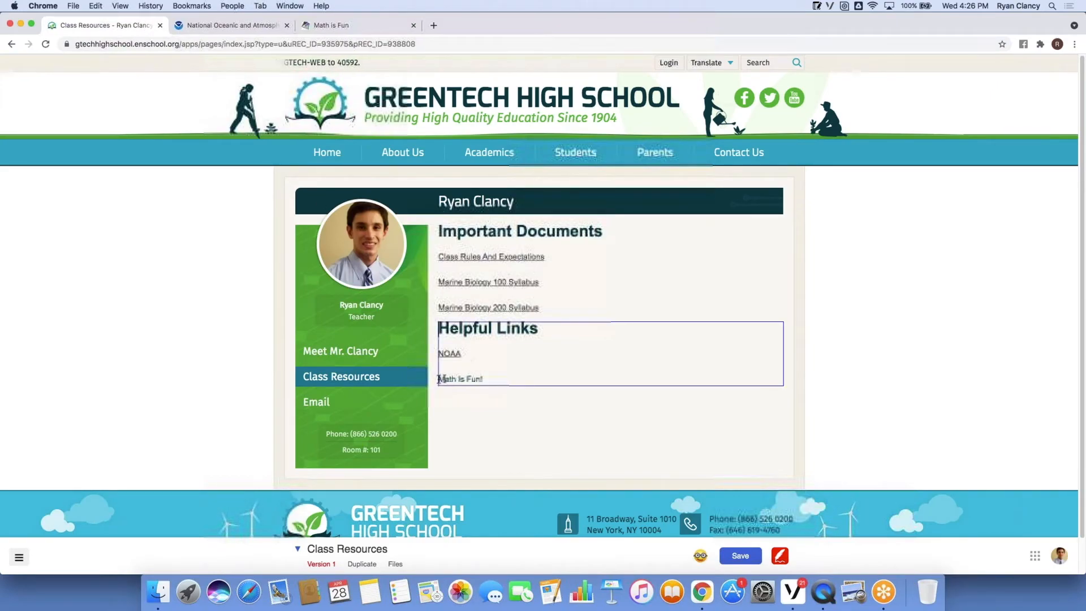
drag(439, 379, 484, 379)
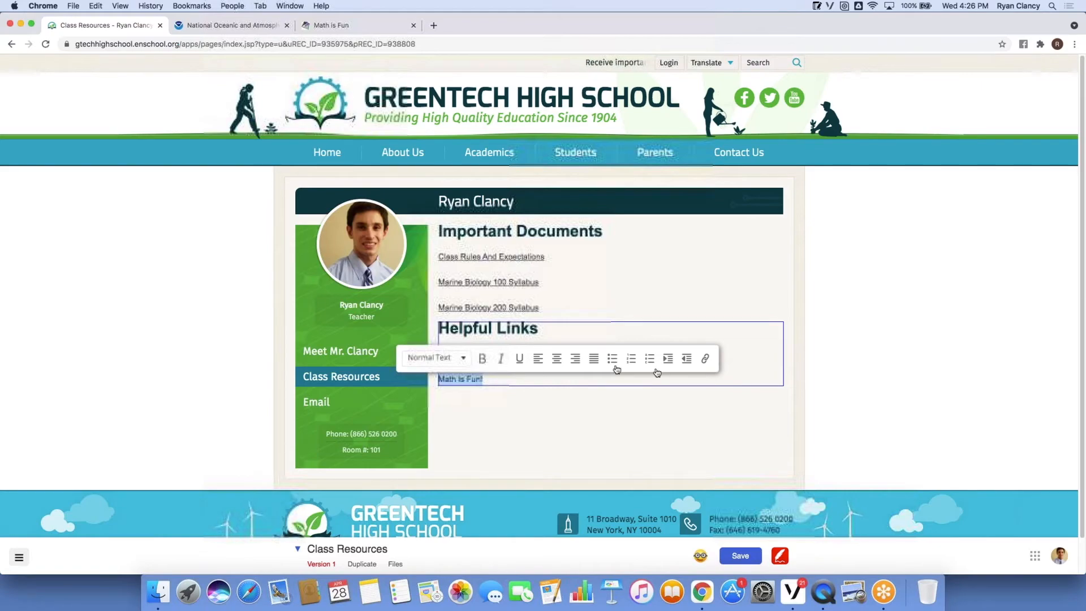
click(706, 359)
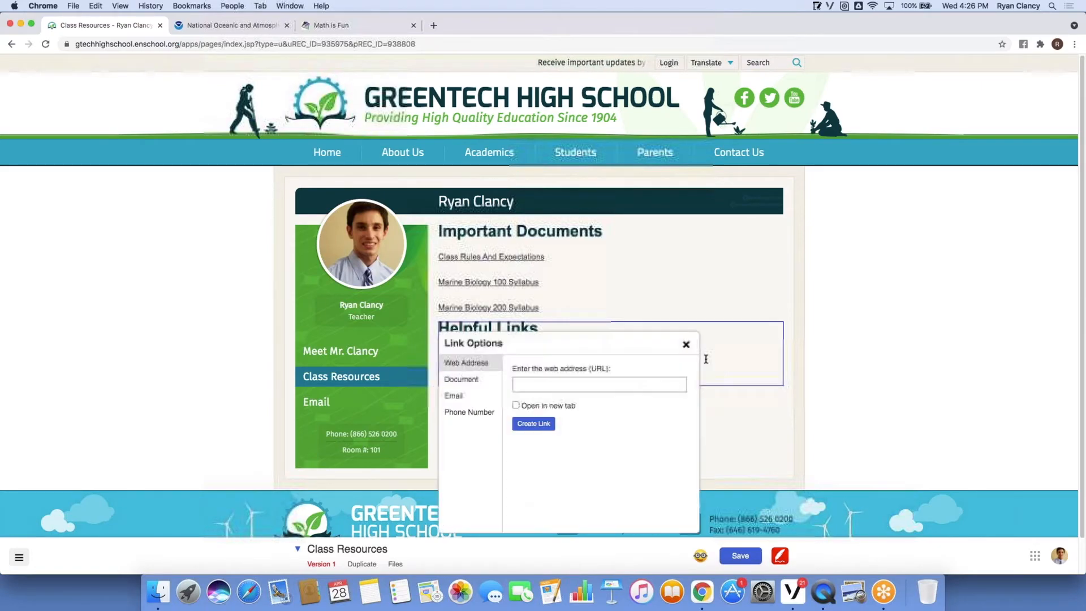
click(556, 383)
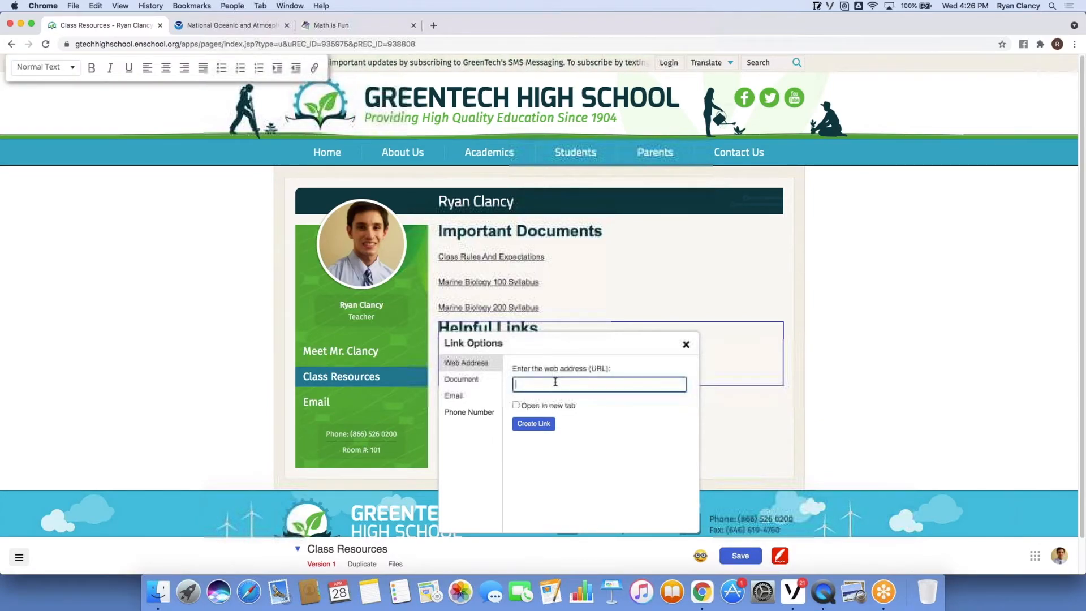
key(super+v)
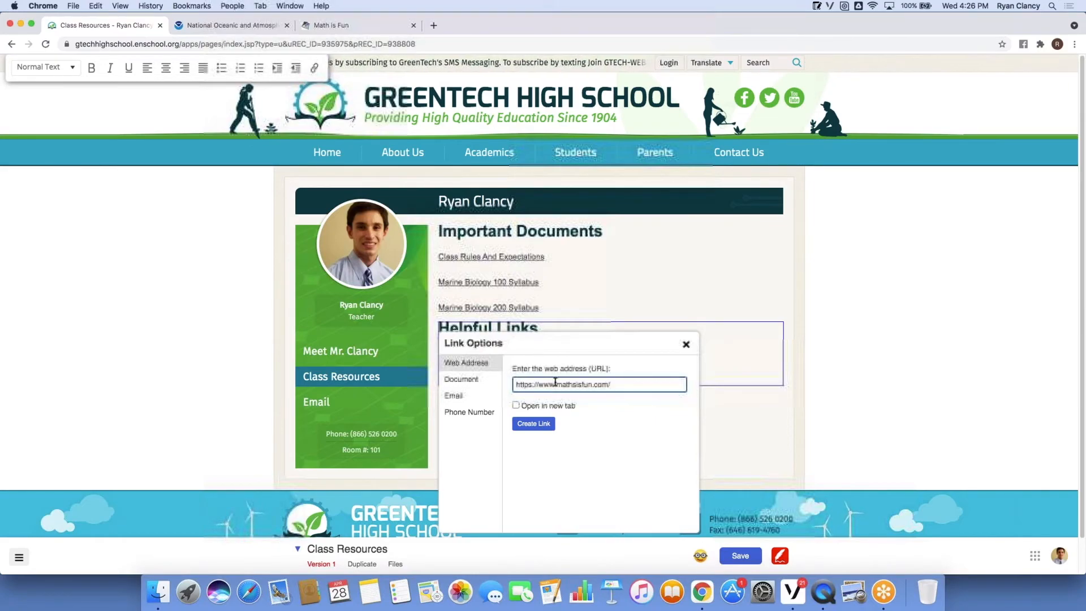
click(516, 406)
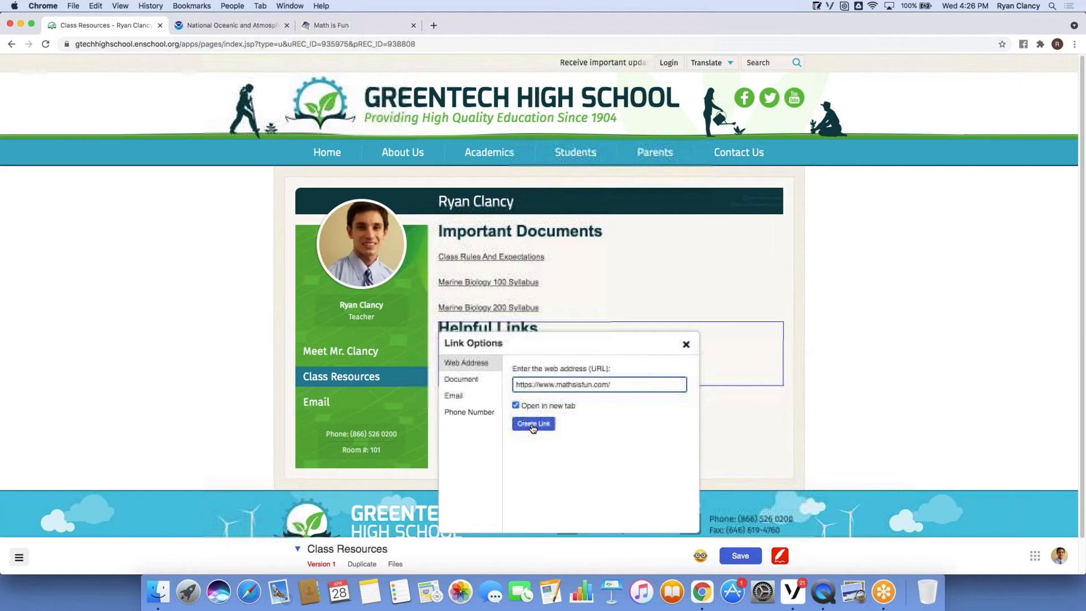
click(533, 425)
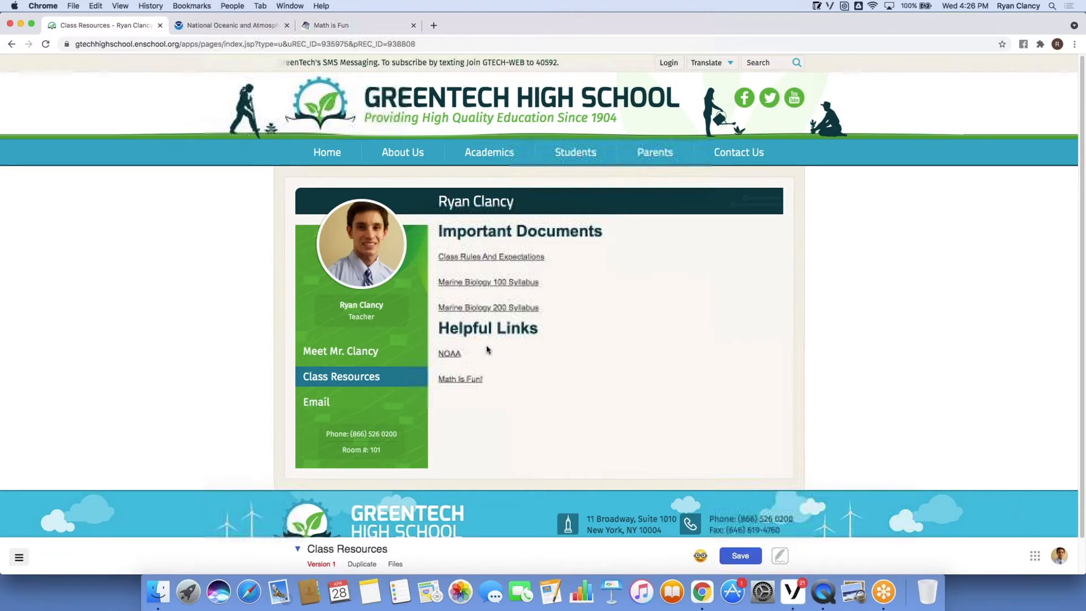
click(460, 355)
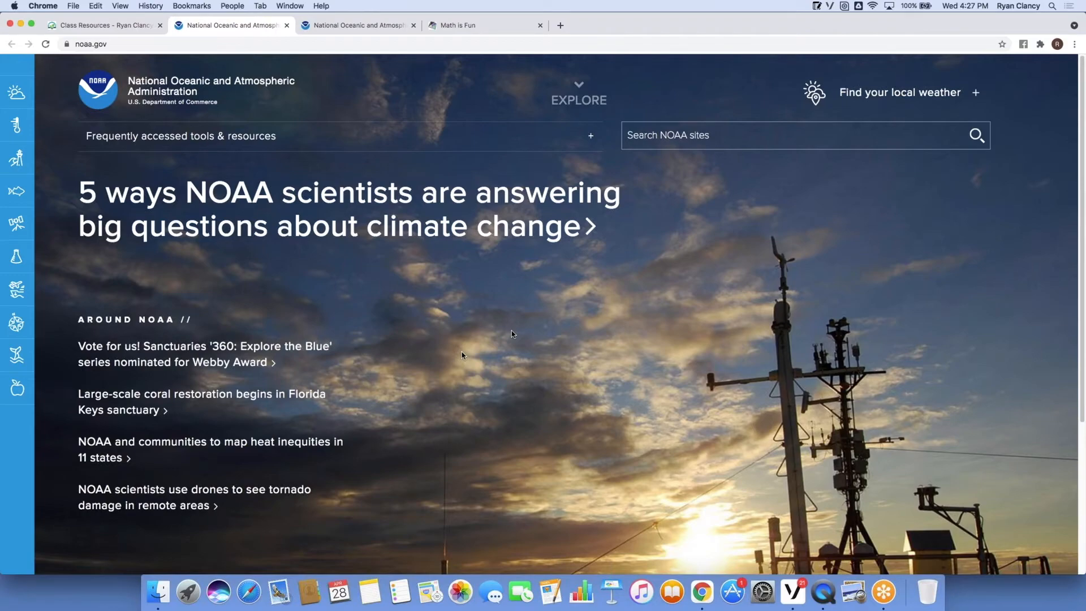
key(super+w)
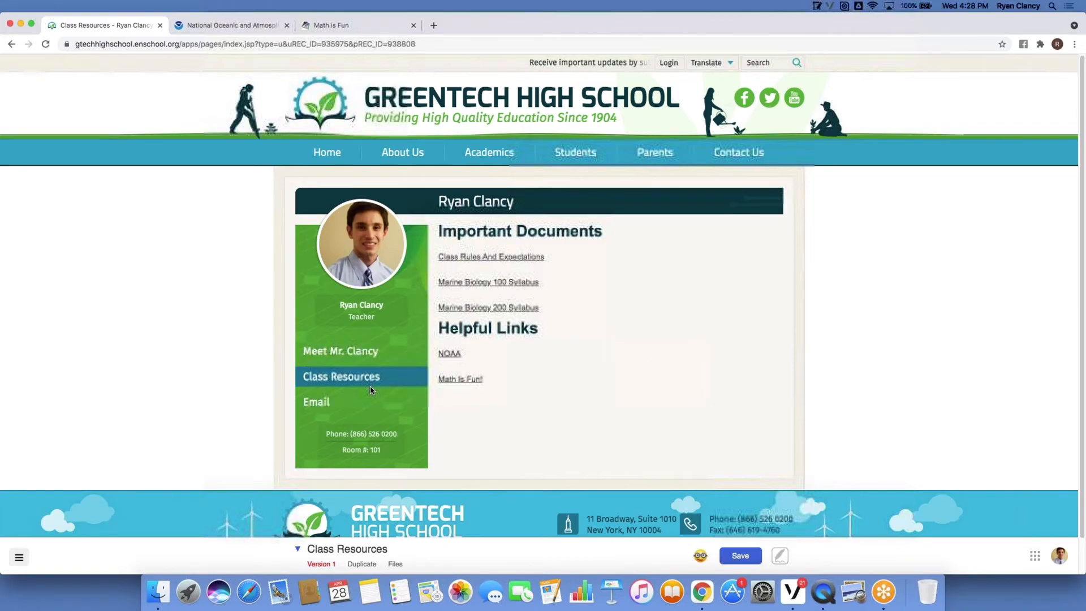
Create a new Calendar-type page under This Section > New page.
click(298, 551)
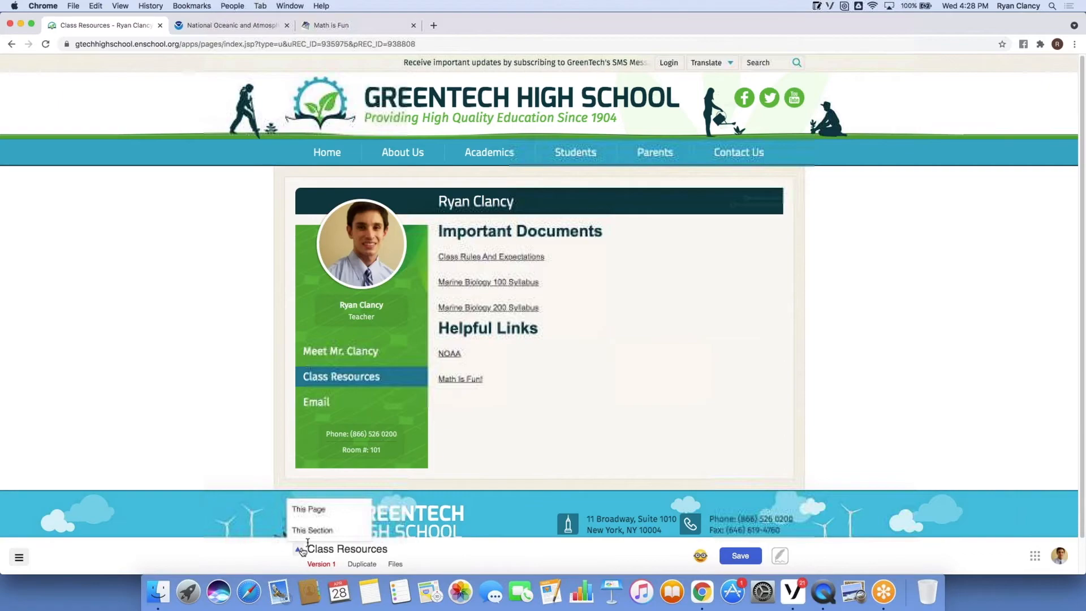
mouse_move(315, 536)
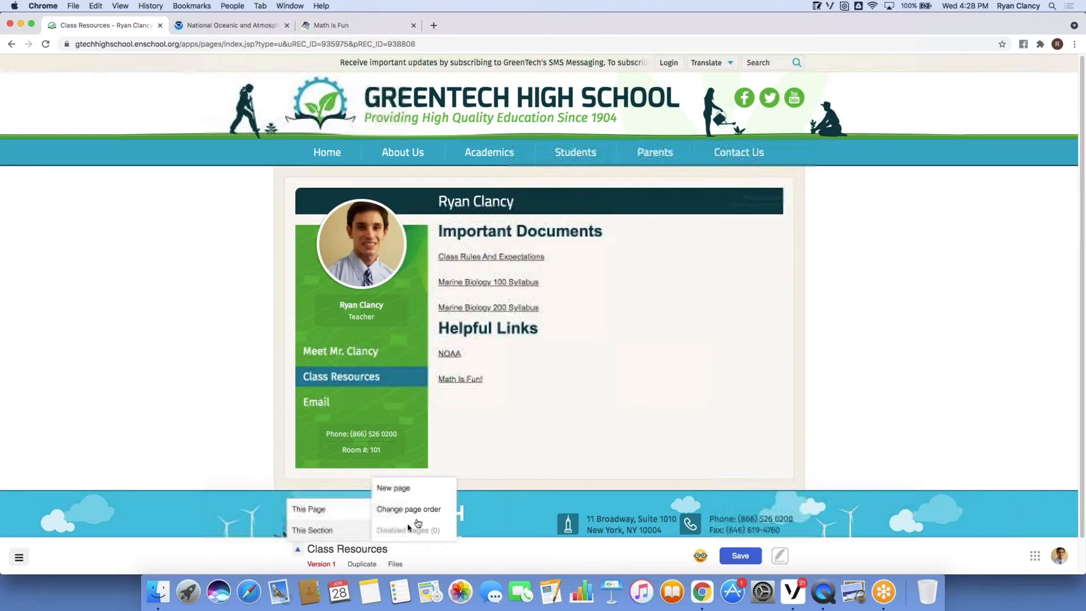
click(426, 488)
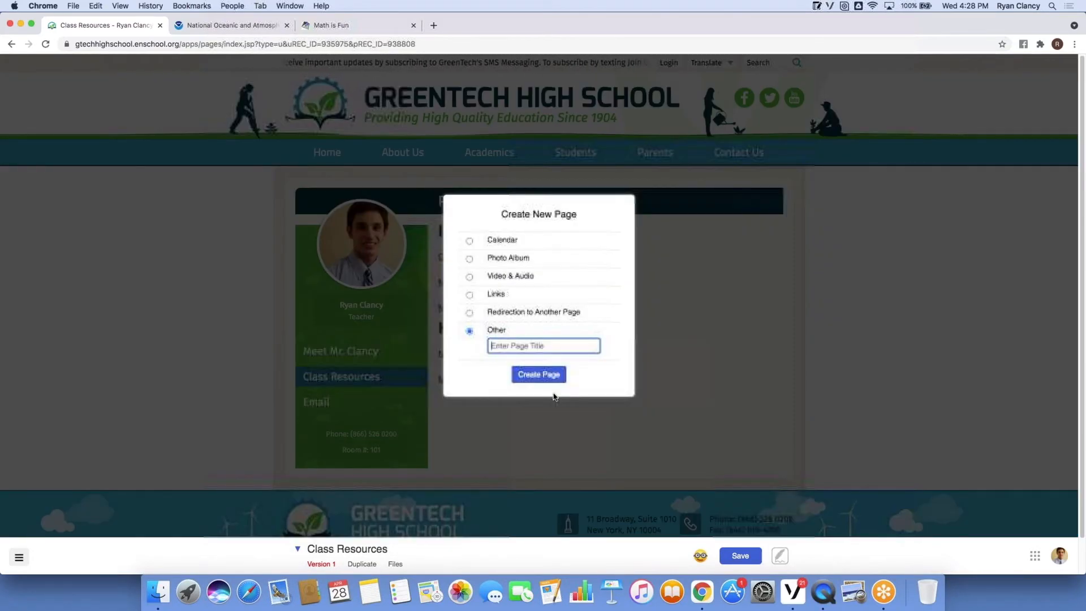
click(469, 242)
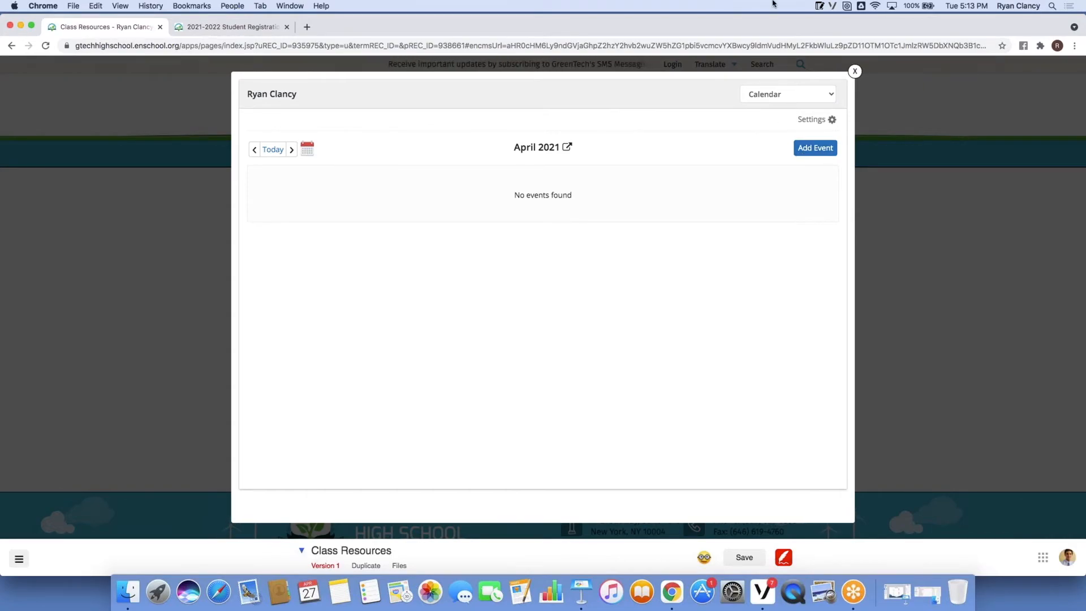
Add a new event titled 'Marine Biology Chapter One Test'.
click(807, 152)
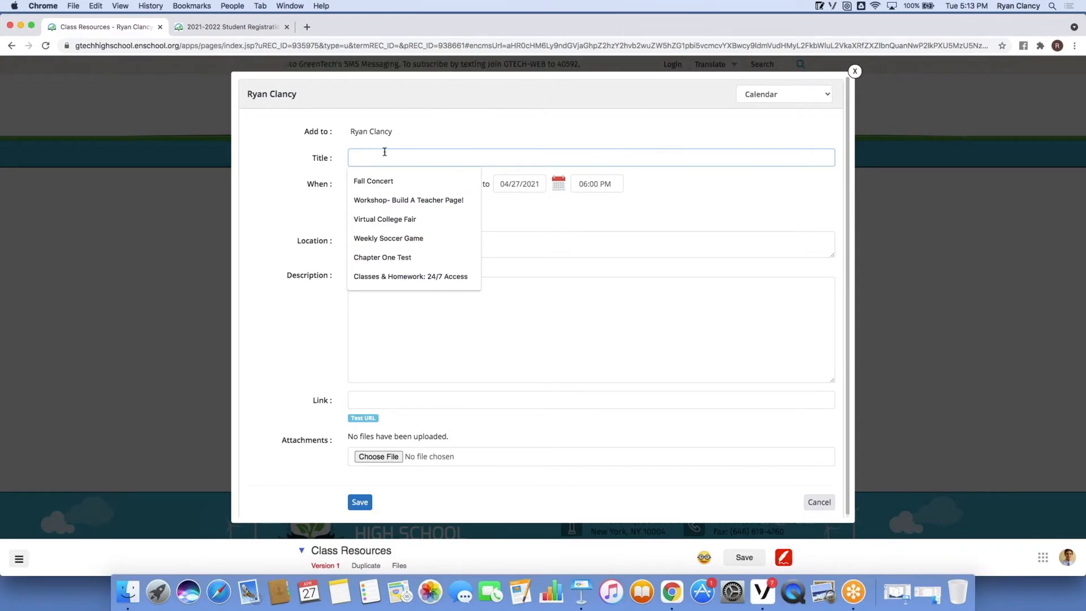
text(Marine )
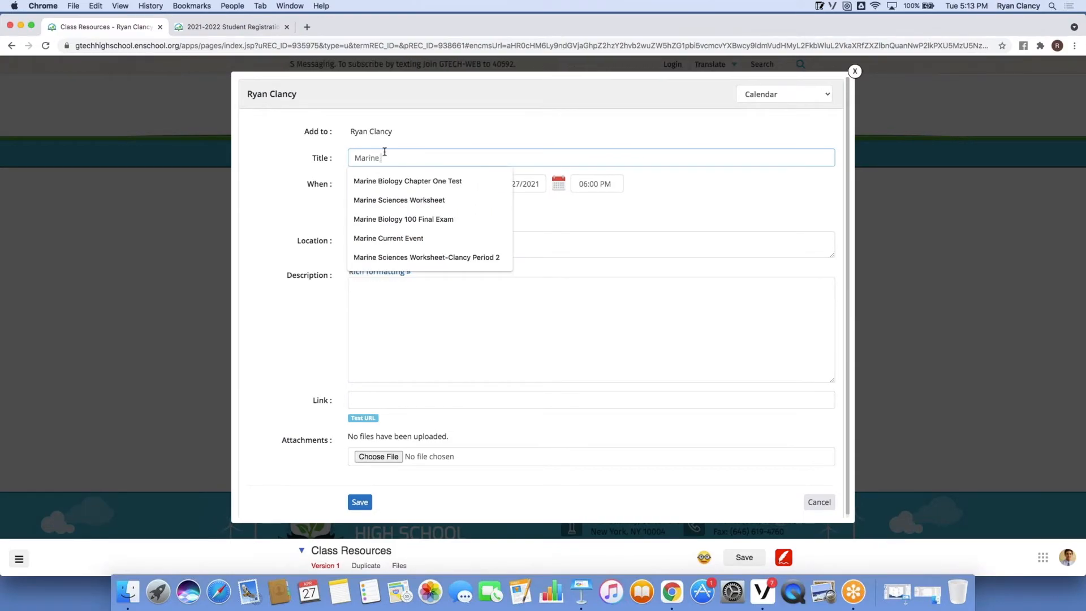
text(Biology)
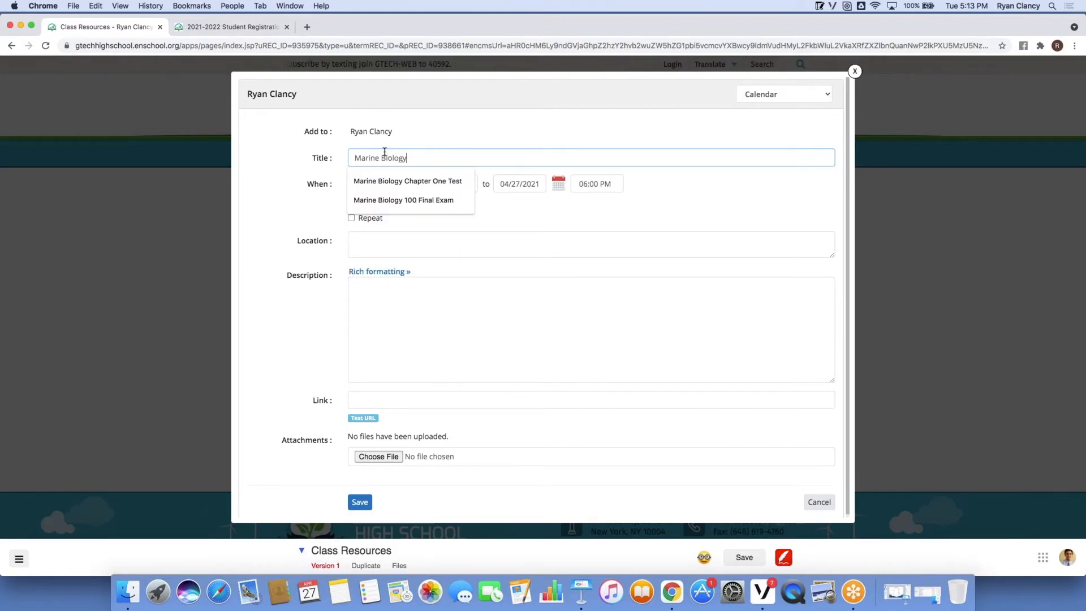
text( Chapter O)
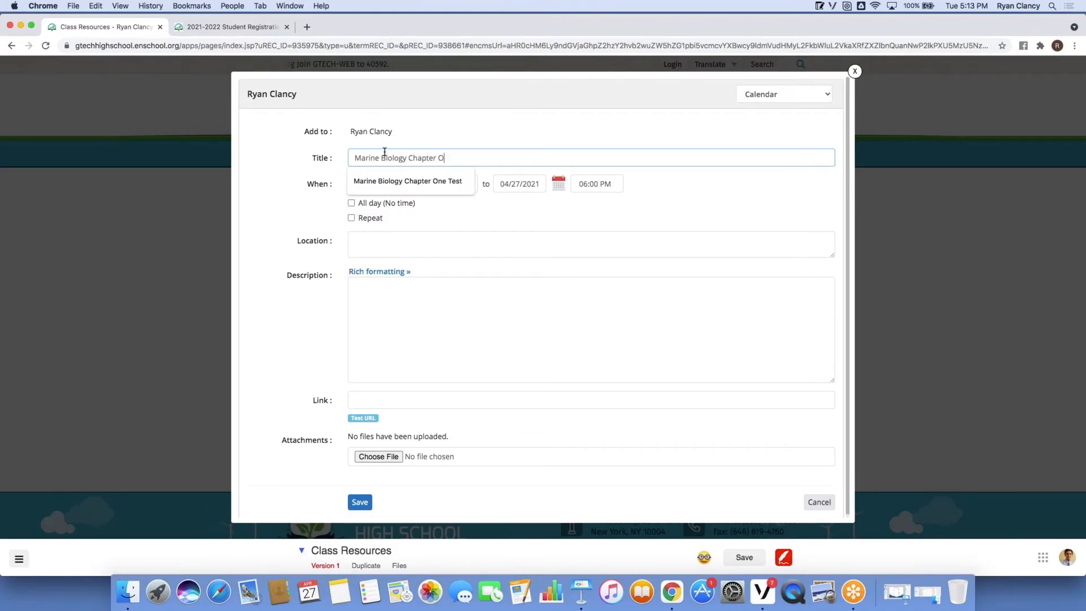
text(e)
key(BackSpace)
text(ne Tesr)
key(BackSpace)
text(t)
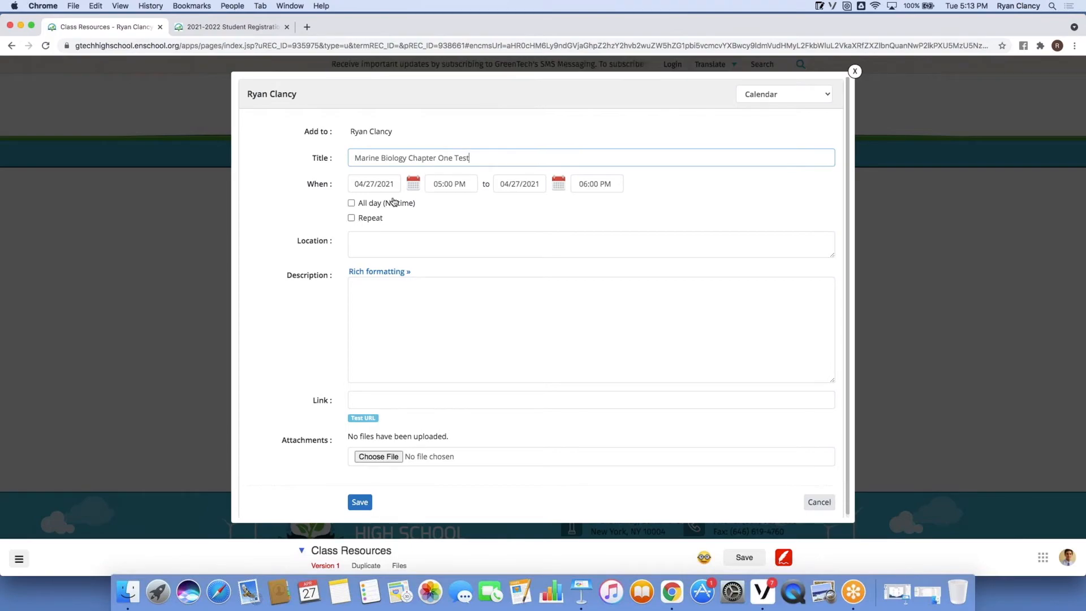
Set the event date to May 4, 2021 as all-day, keeping a plain-text description.
click(413, 183)
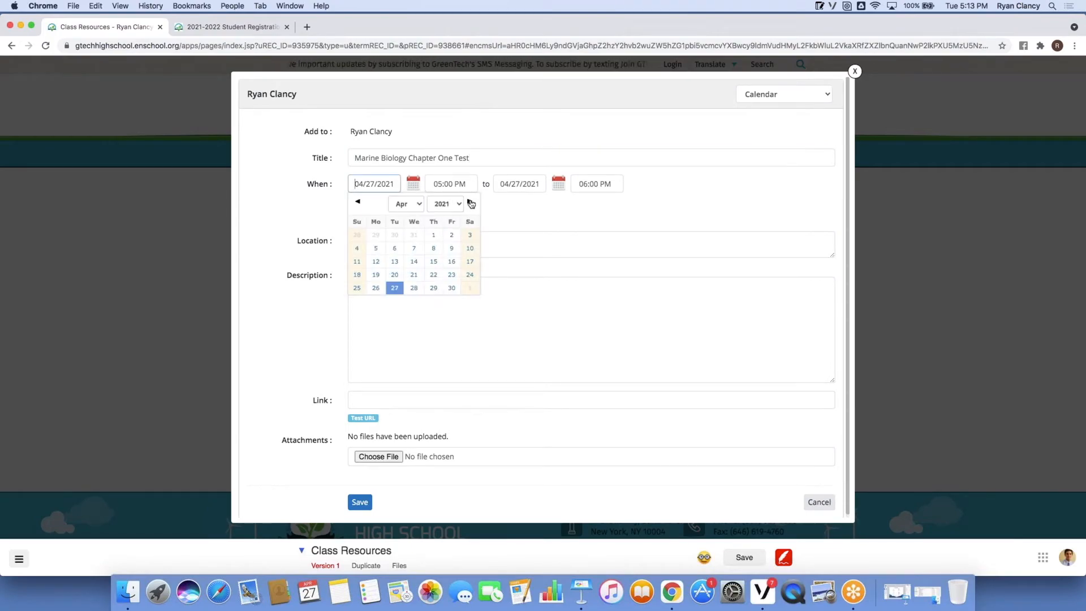
click(471, 202)
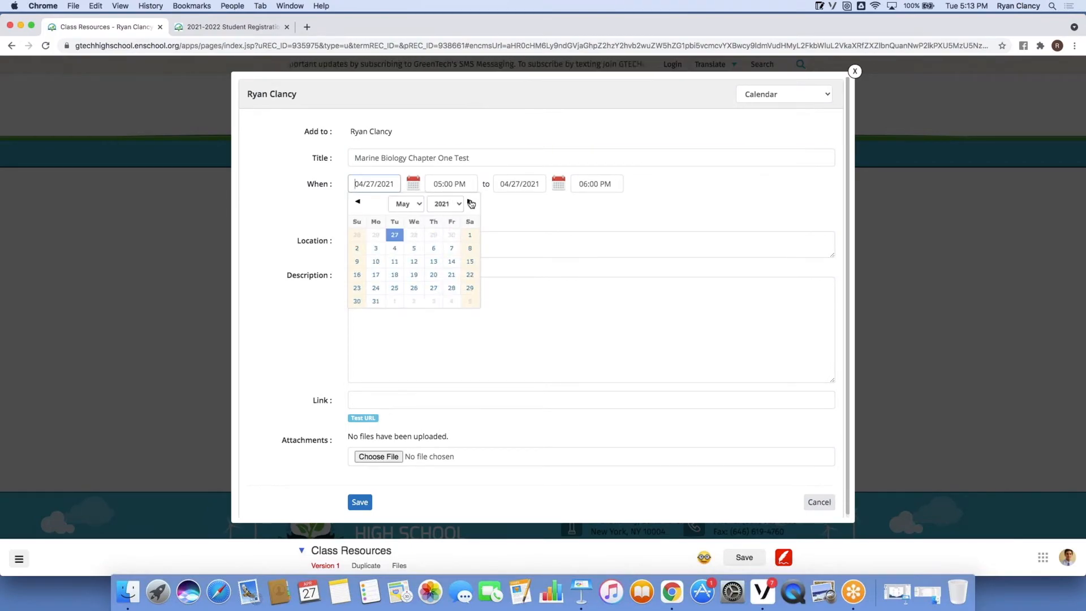
click(395, 249)
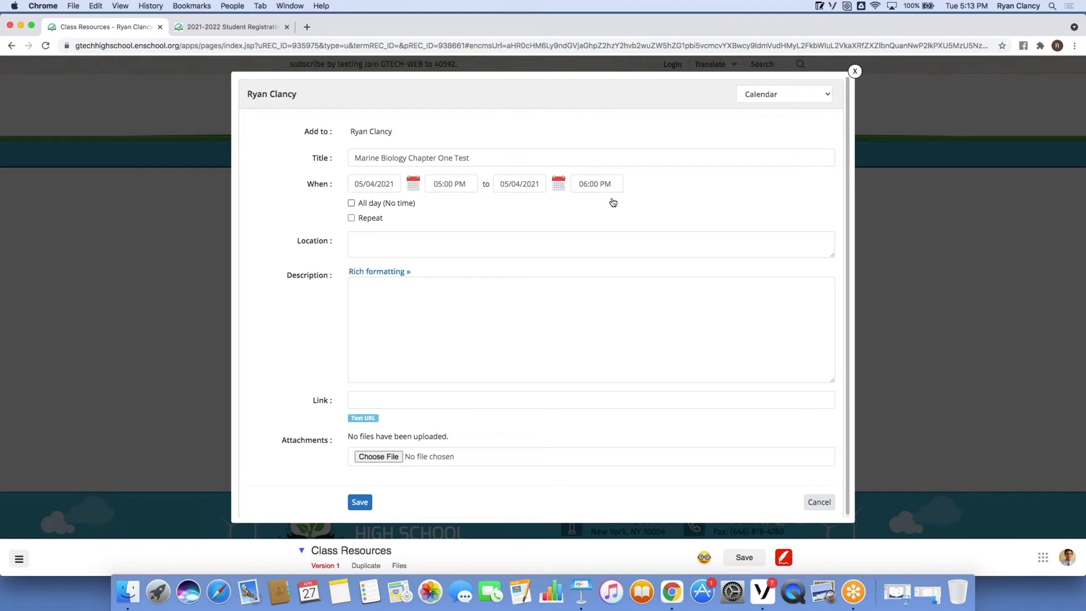
click(352, 203)
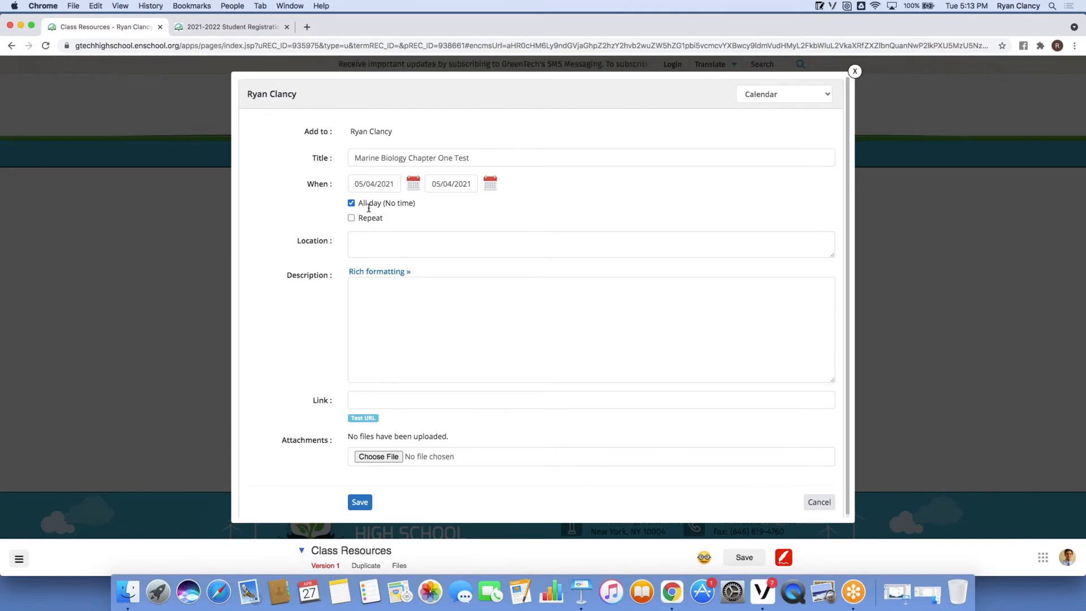
click(377, 272)
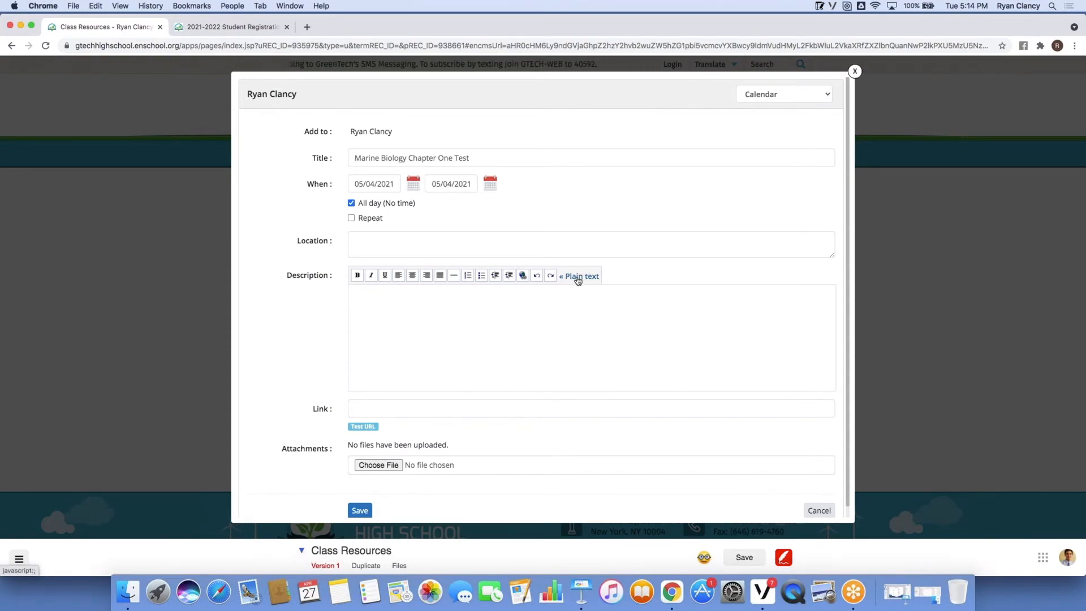
click(587, 276)
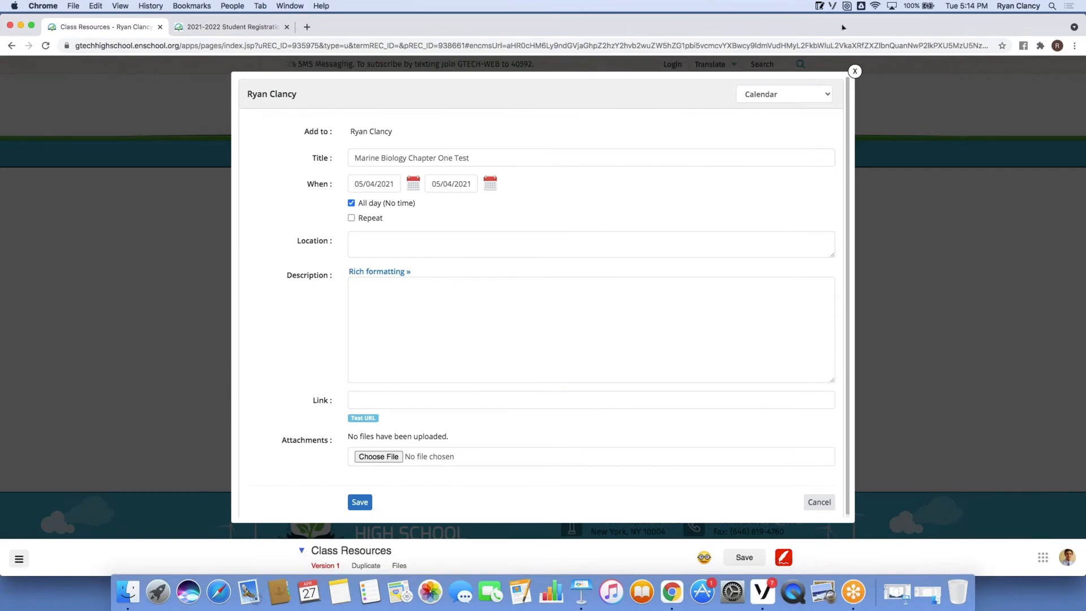
Search MiniNote for 'Chapter' and copy the worksheet's study questions.
click(819, 5)
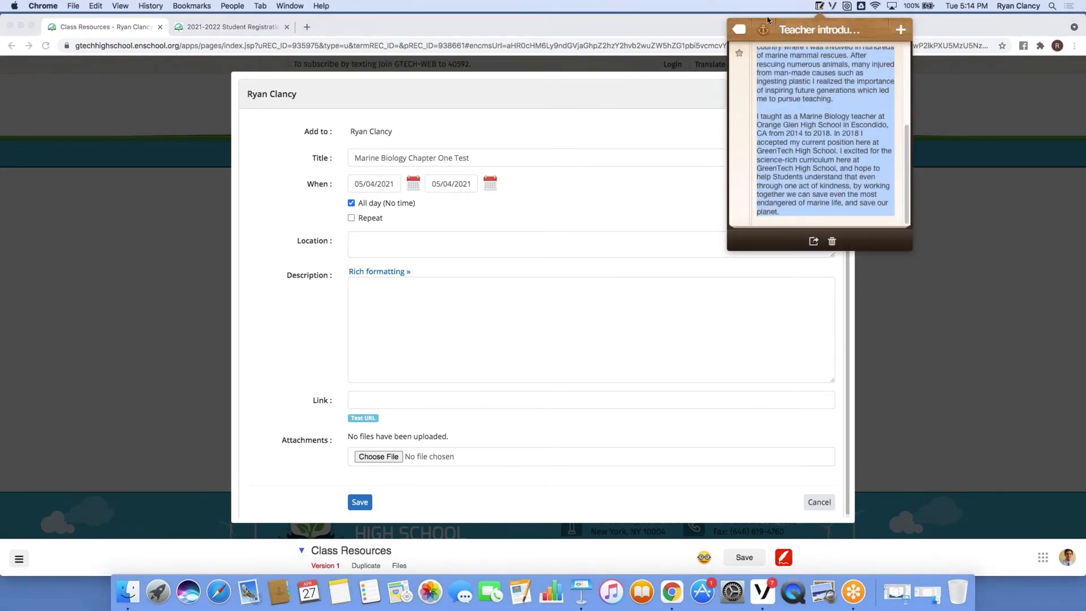
click(743, 30)
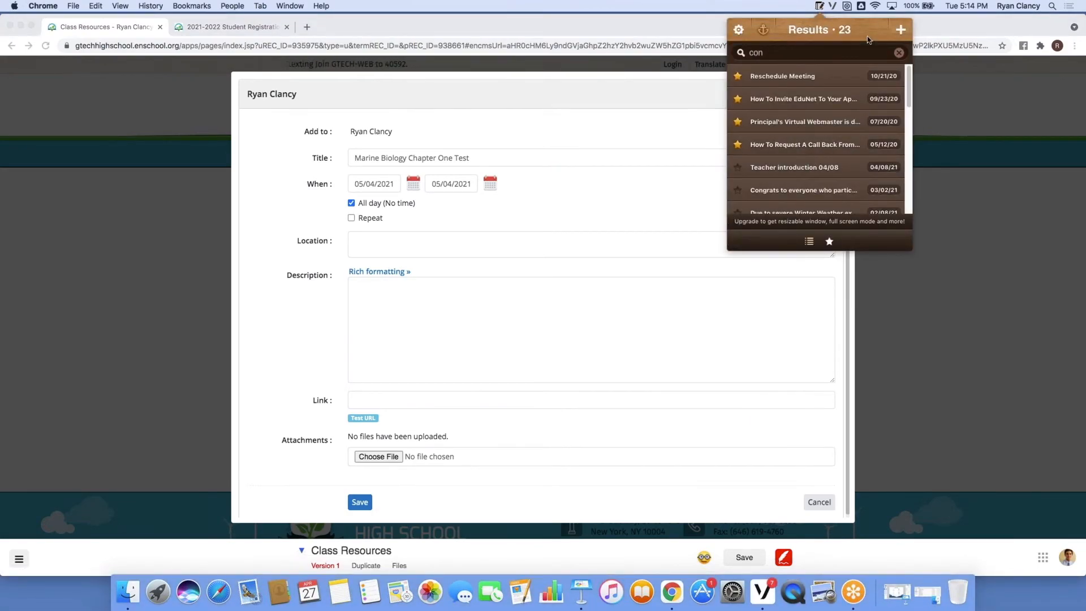
drag(781, 52, 737, 54)
key(BackSpace)
text(Chapter)
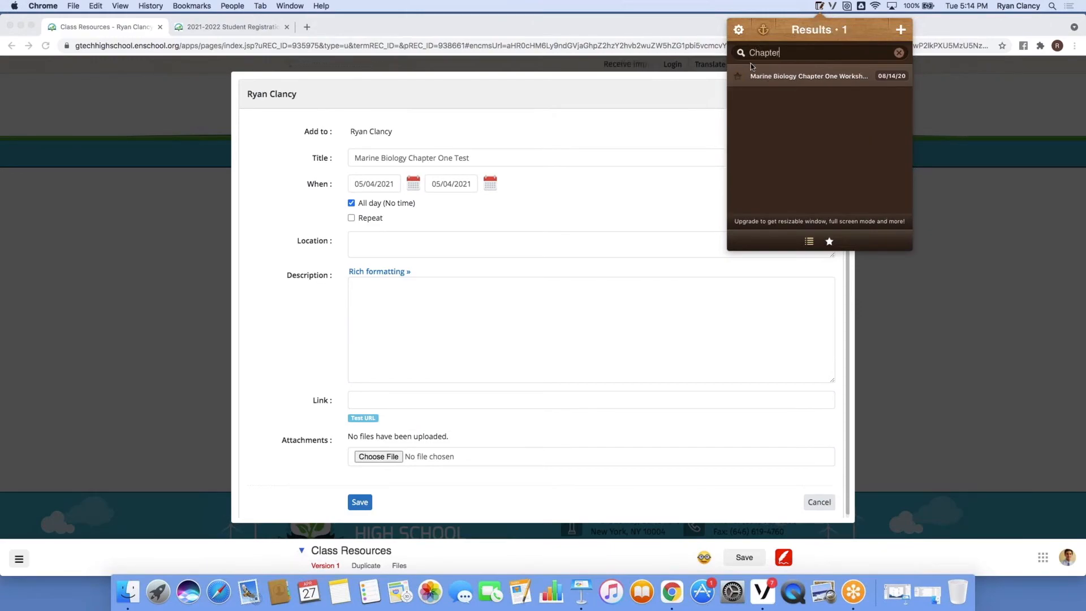
click(767, 78)
drag(758, 70, 722, 188)
right_click(798, 85)
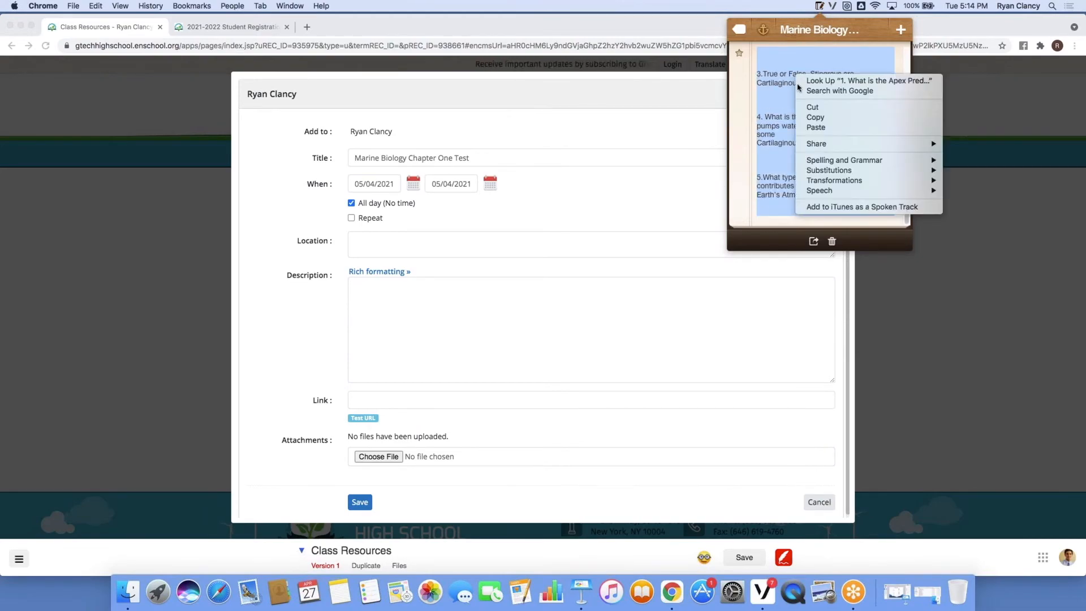
click(811, 118)
Paste the questions into Description with Paste and Match Style, then enable rich formatting.
click(378, 291)
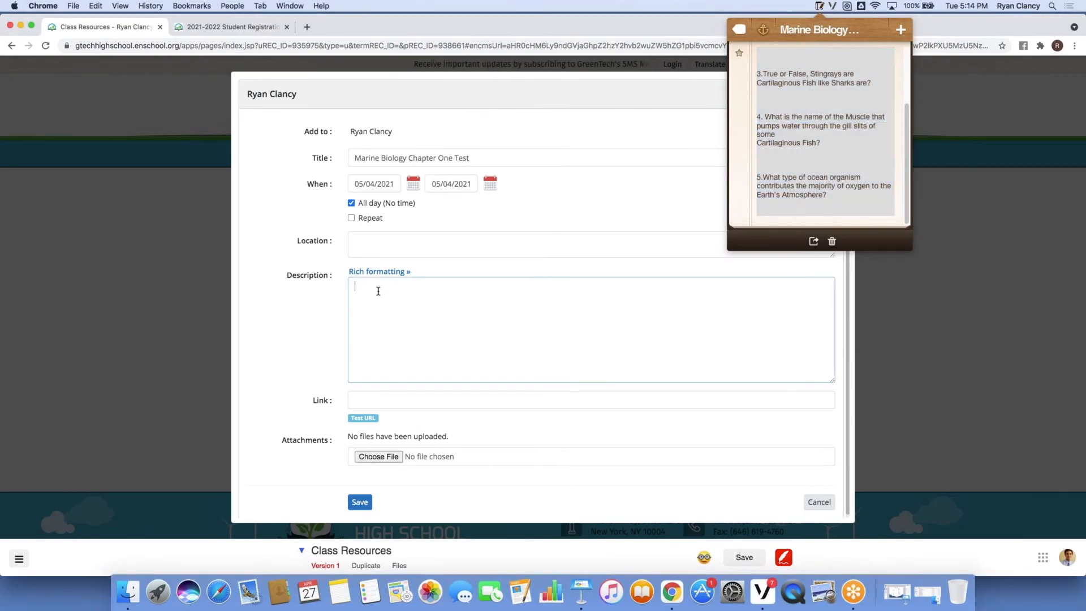
right_click(378, 291)
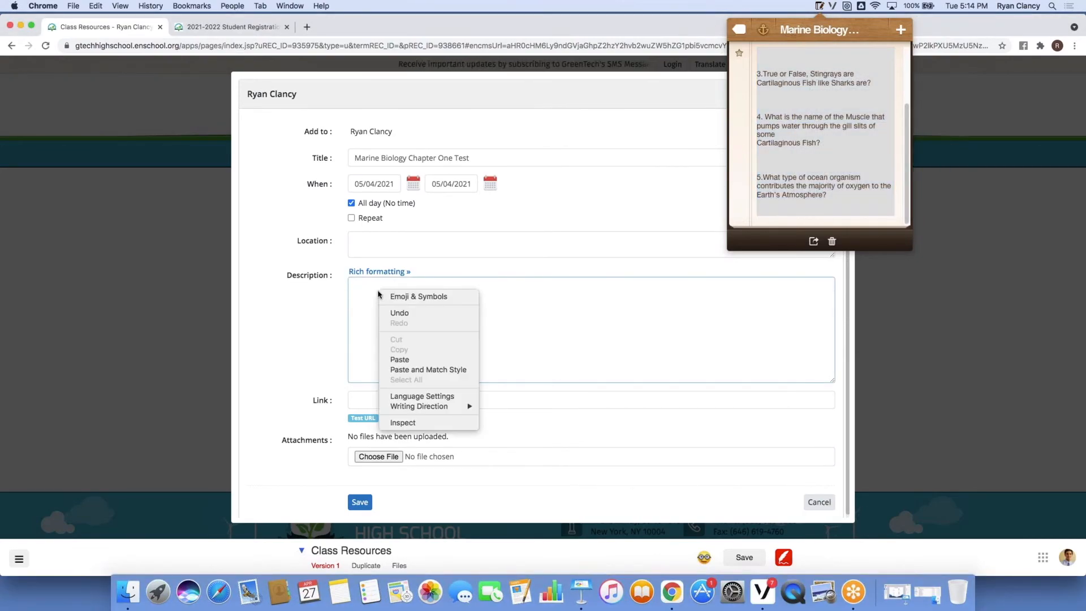
click(416, 369)
click(818, 7)
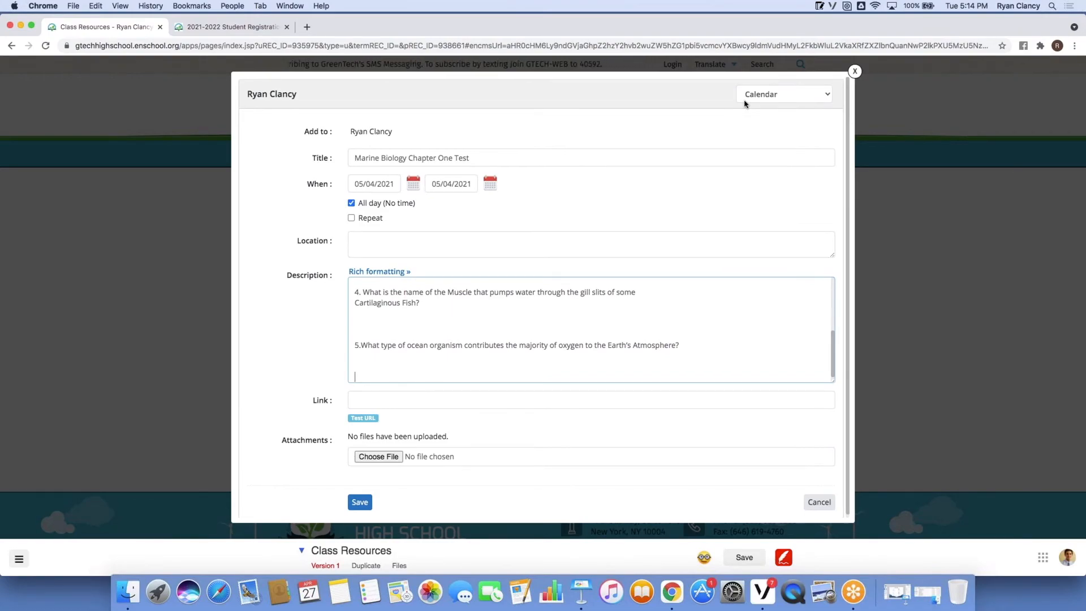
click(374, 272)
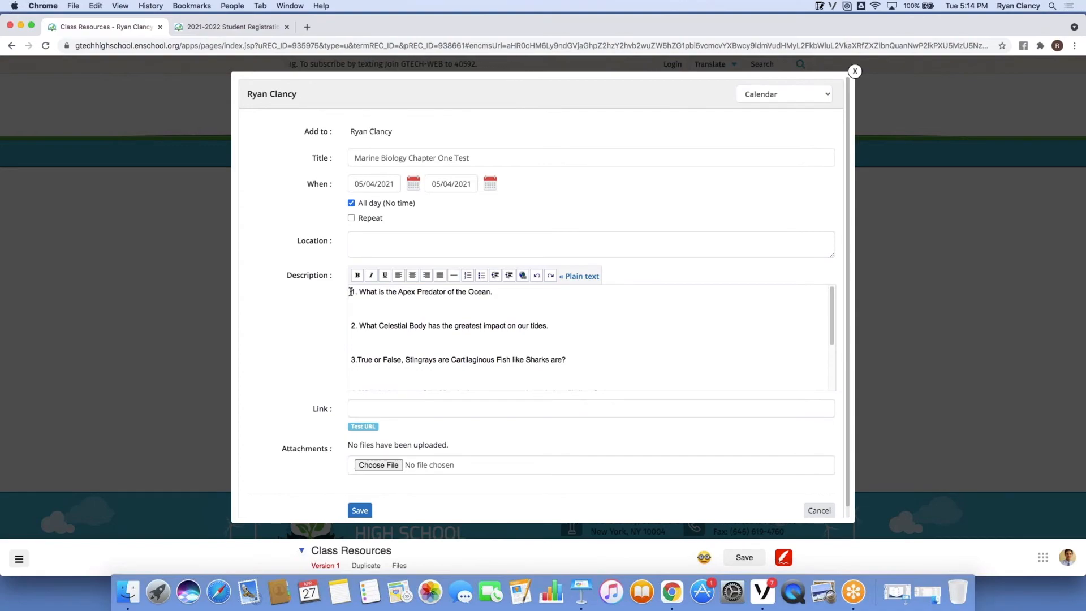
Add an intro line above the questions asking students to review pages 30-75, then save the event.
click(350, 292)
key(Return)
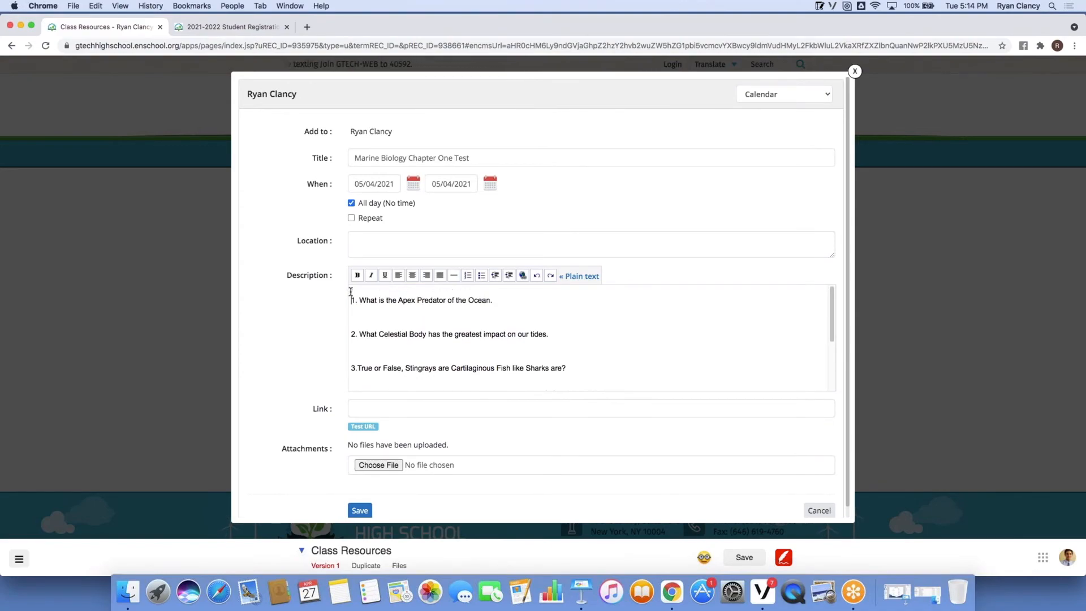
click(362, 291)
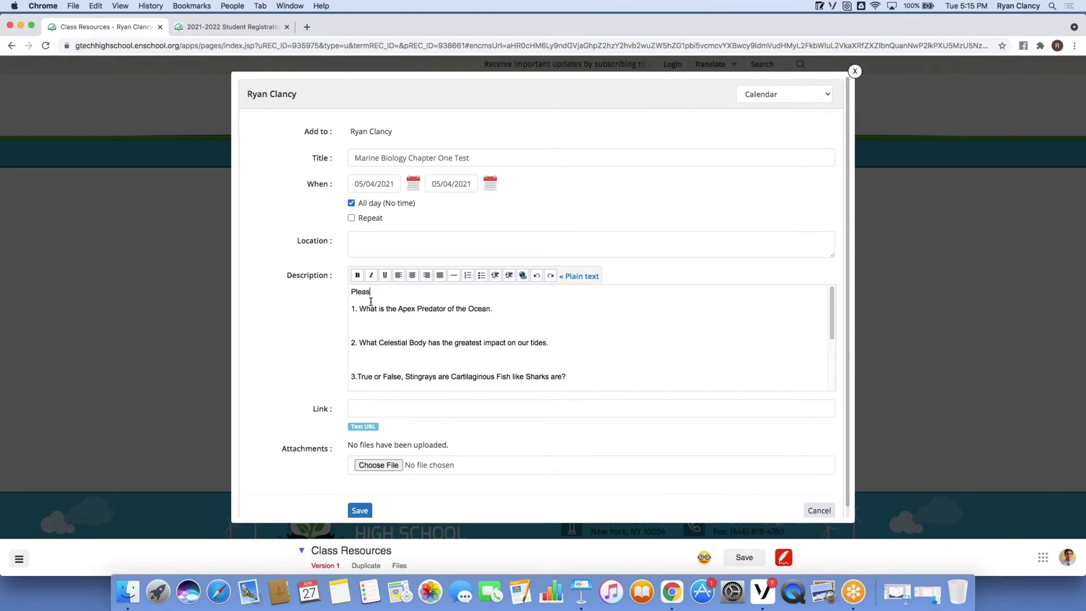
text(Please review pages 30-)
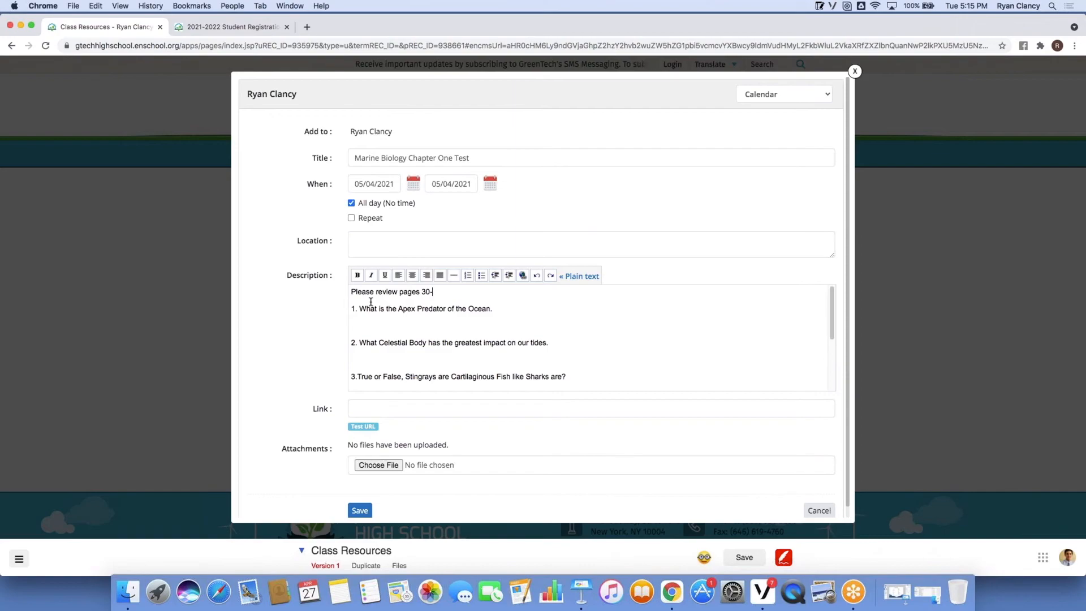
text(75 for)
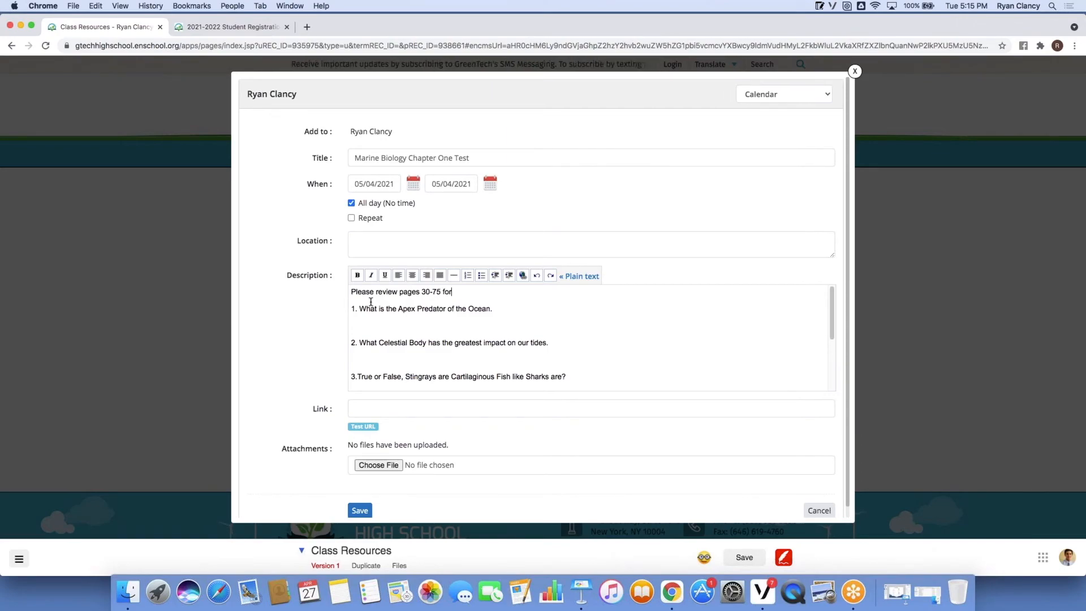
text( que test an)
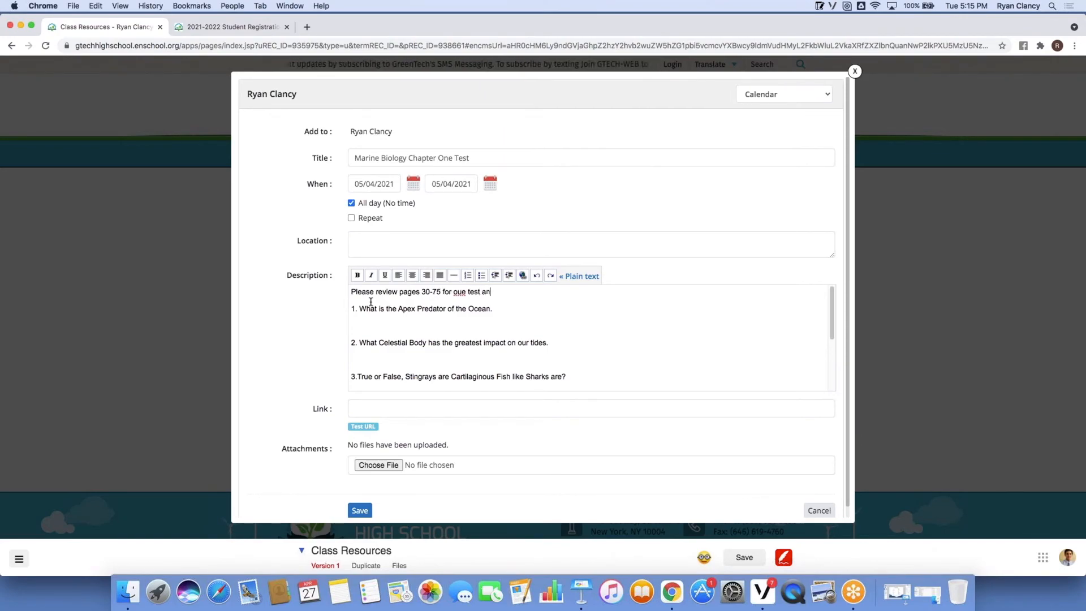
double_click(461, 291)
text(our)
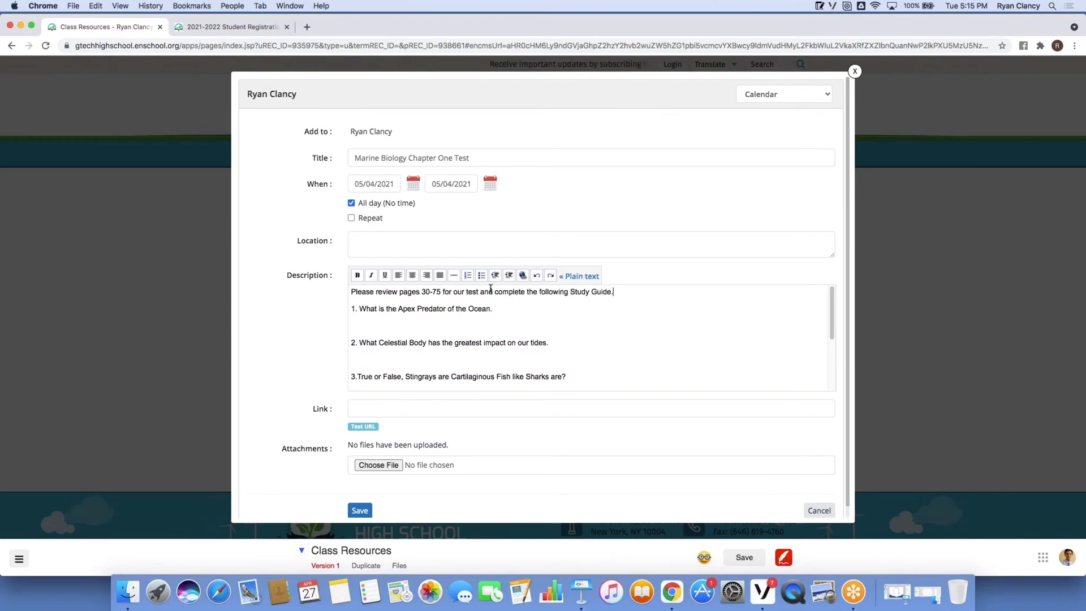
text(is )
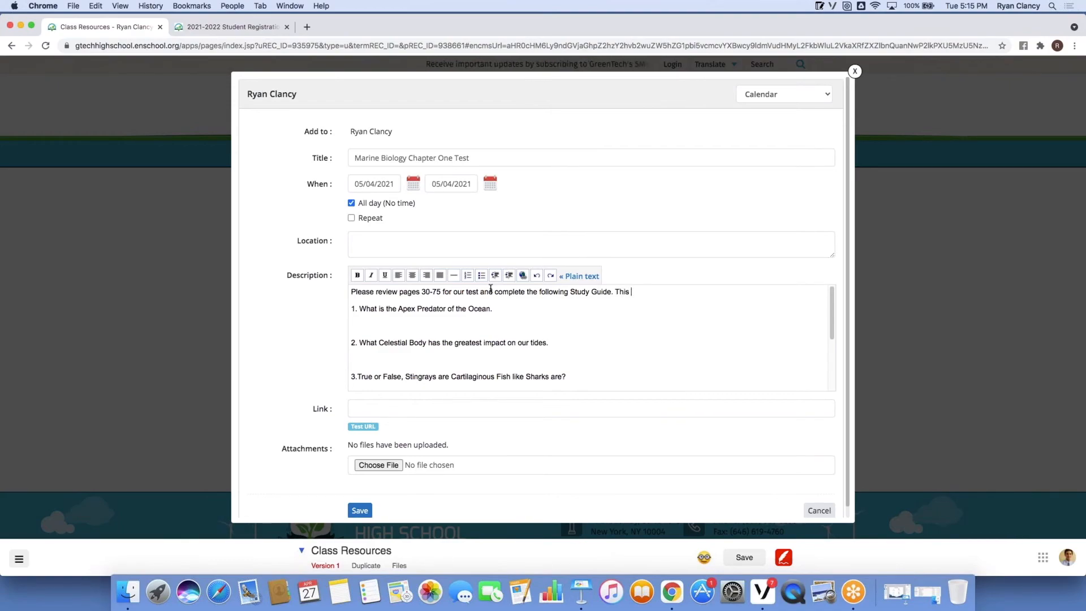
text(able to be used on the test.)
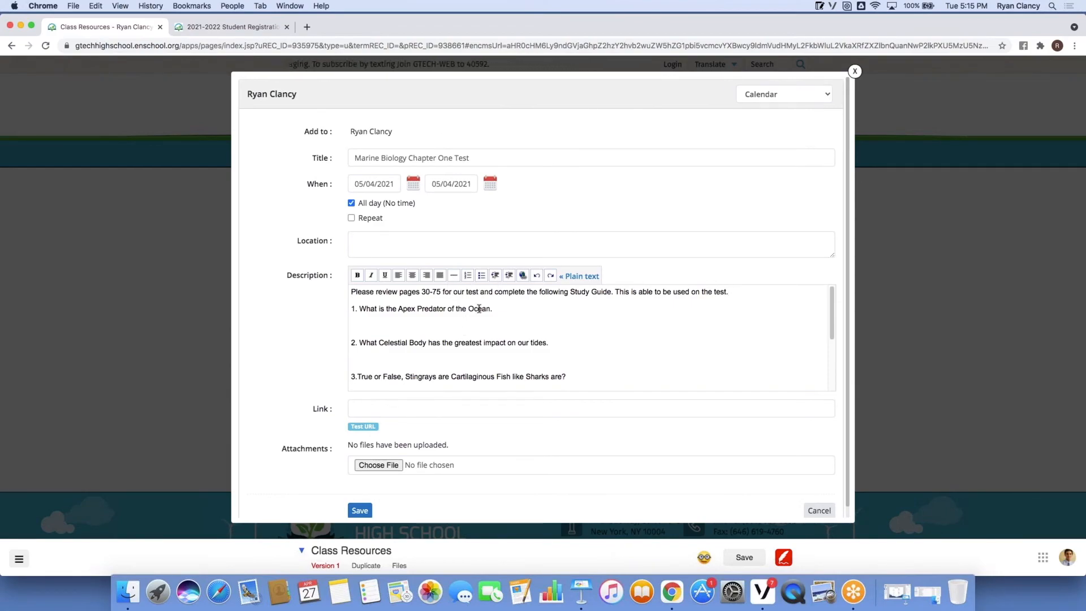
click(364, 513)
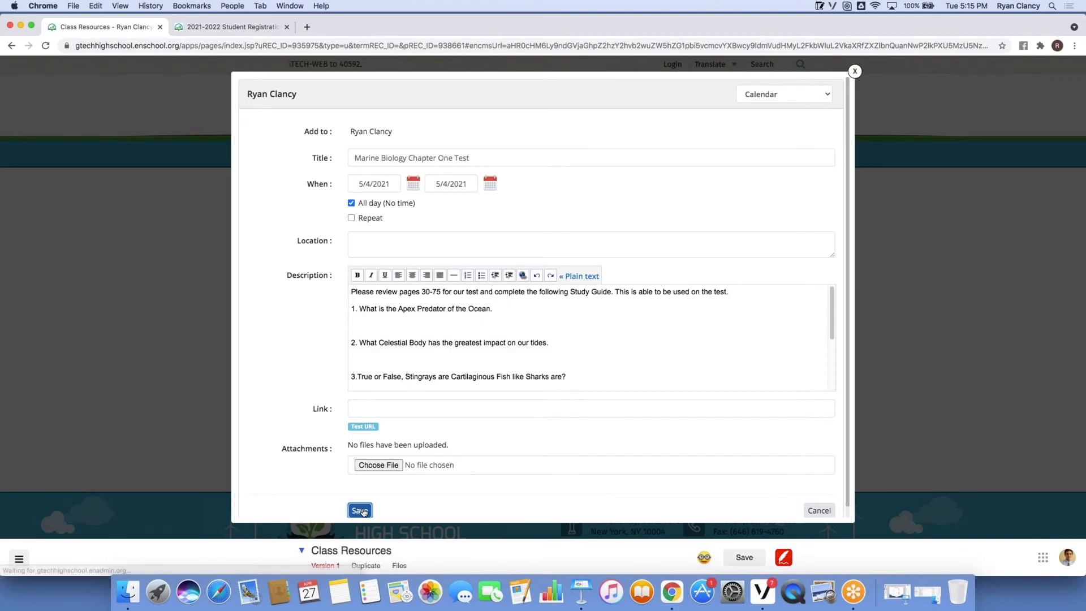
Reload the site, then move Calendar below the teacher introduction page and save the new page order.
click(854, 73)
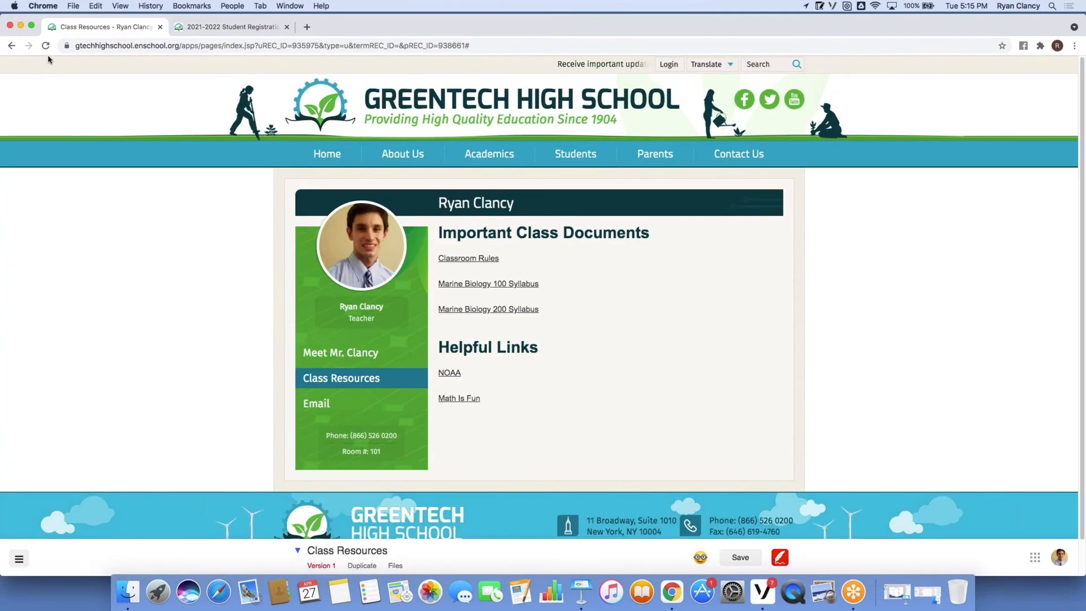
click(45, 51)
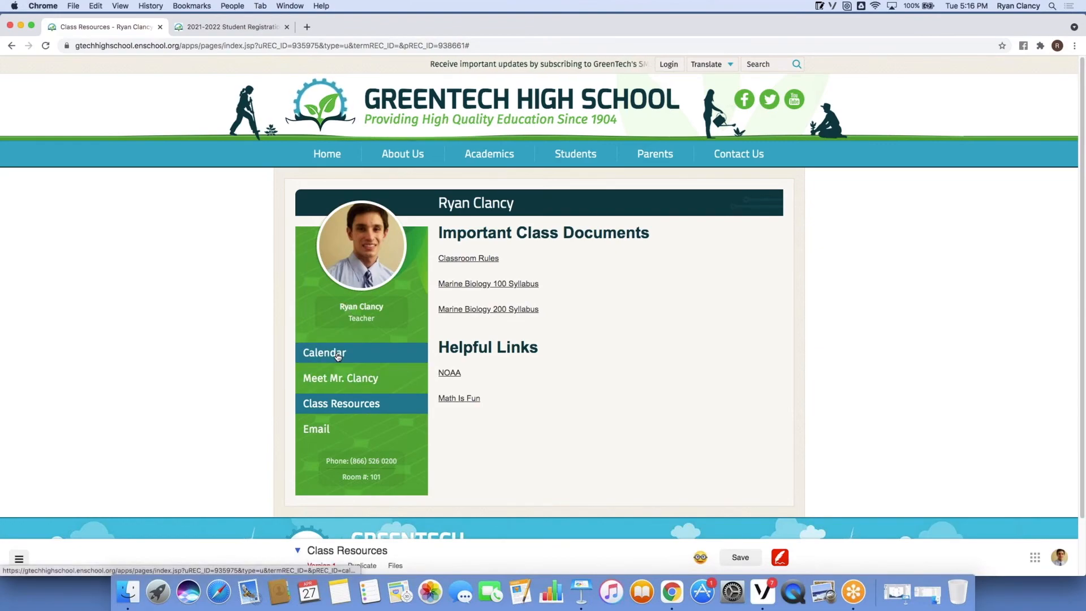
click(300, 552)
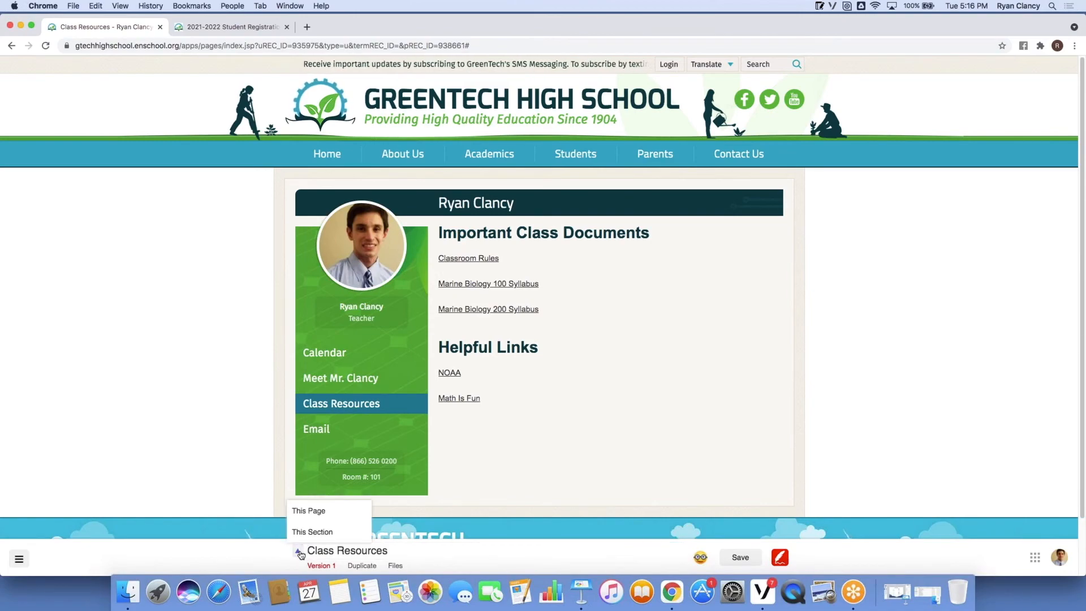
mouse_move(347, 532)
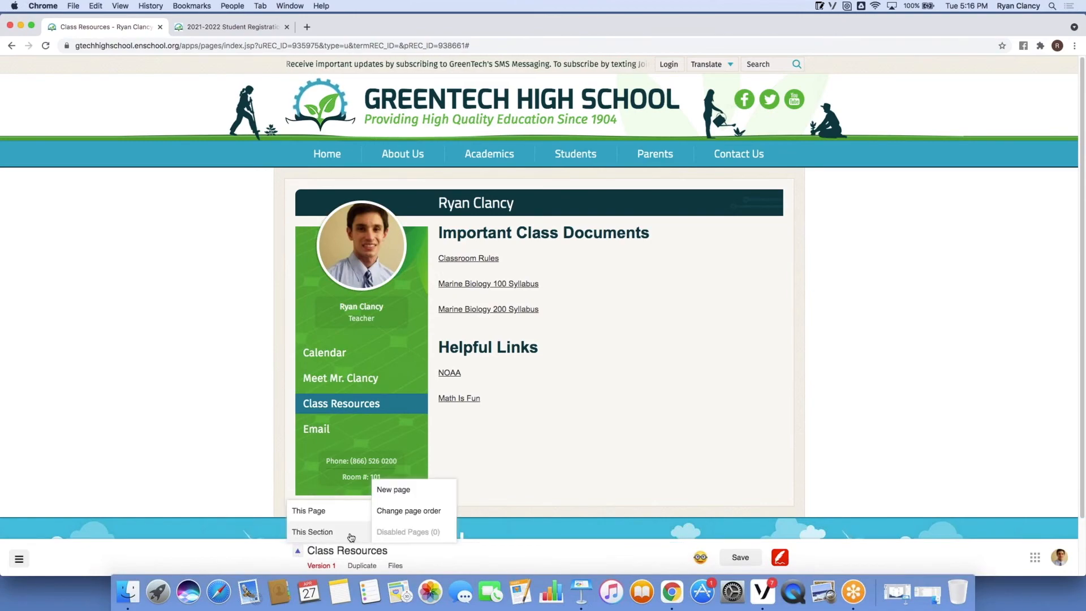
click(391, 512)
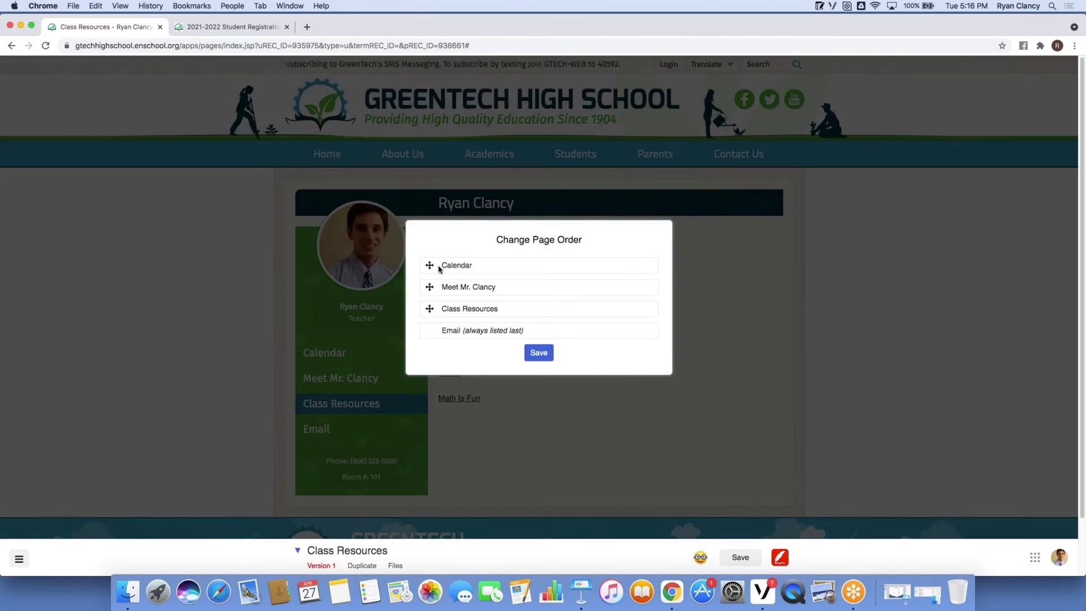
drag(430, 266, 436, 290)
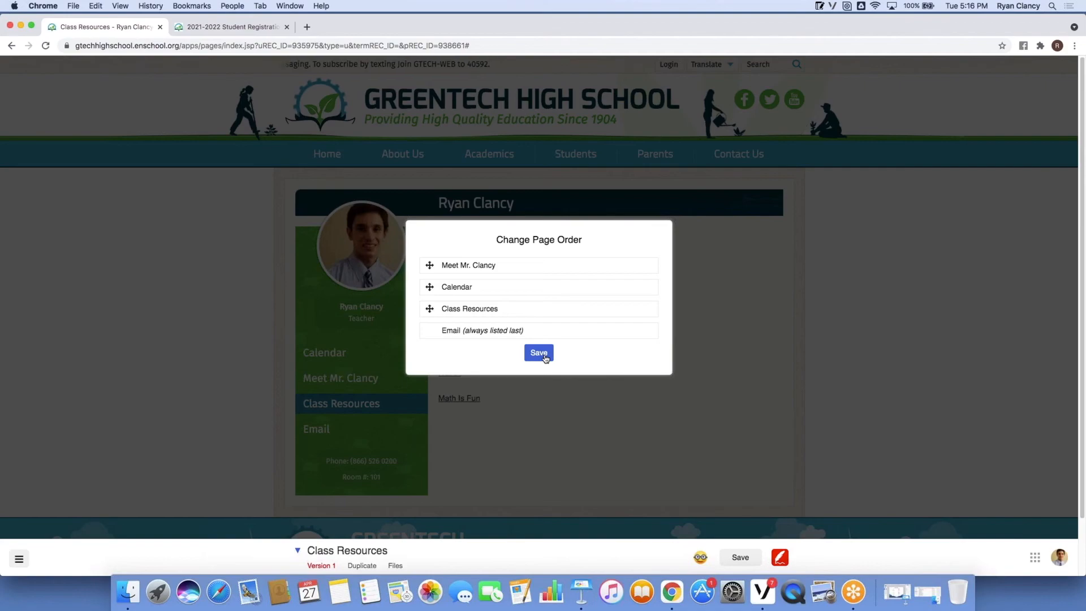
click(544, 355)
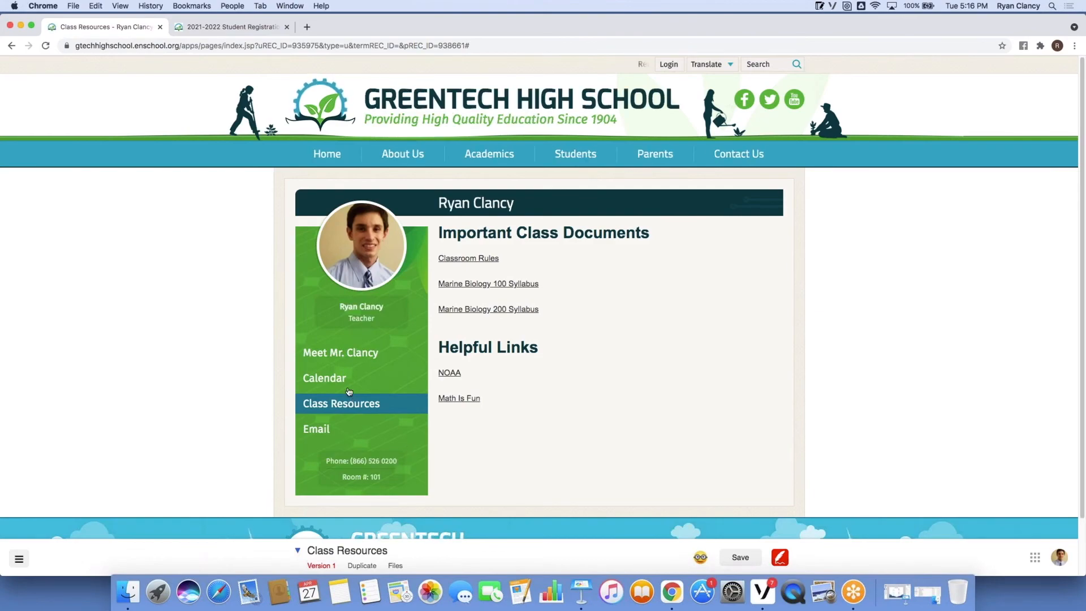
Open the Calendar page and view the Marine Biology Chapter One Test event details.
click(349, 392)
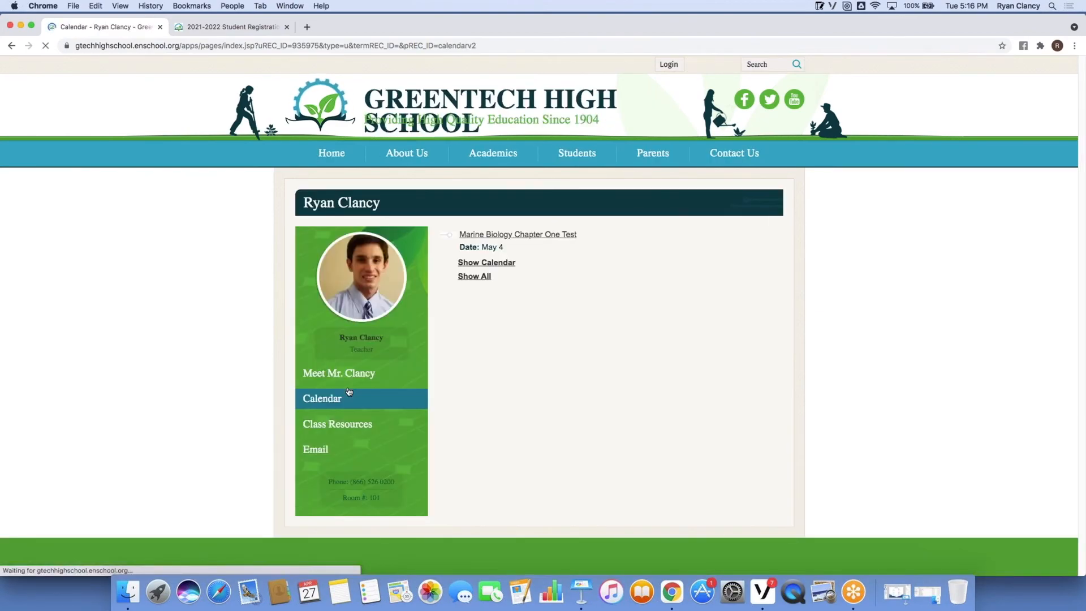
click(532, 237)
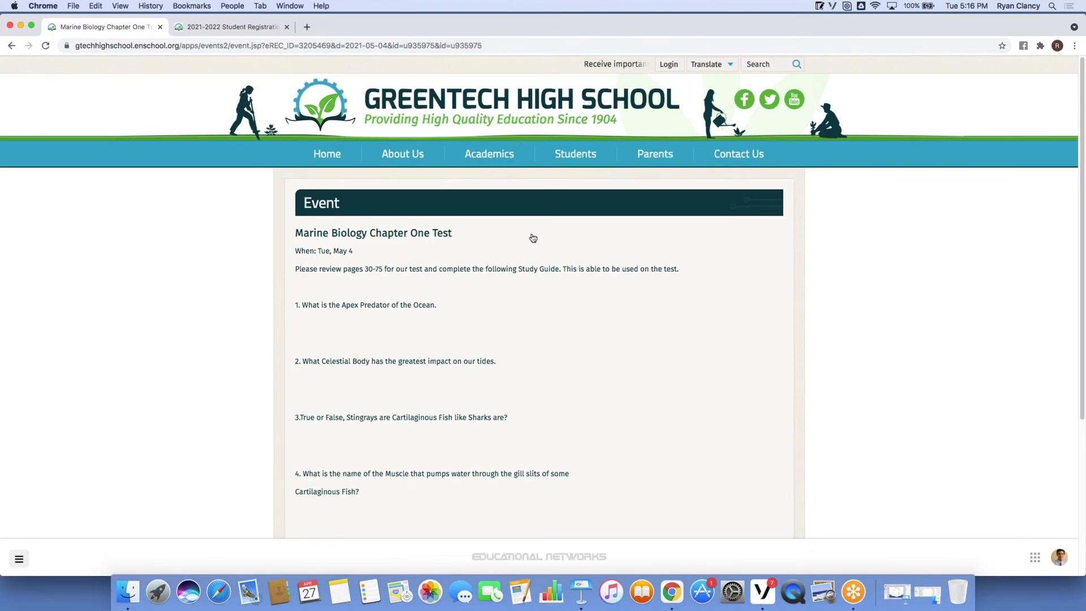
click(11, 45)
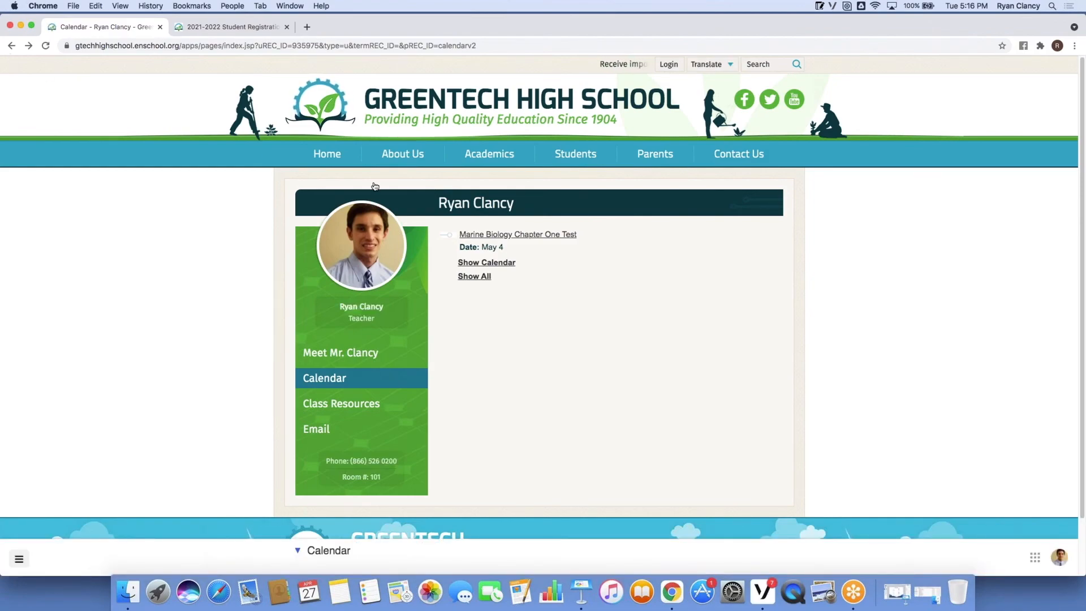
Check the full month calendar for May 2021, then close that view.
click(509, 266)
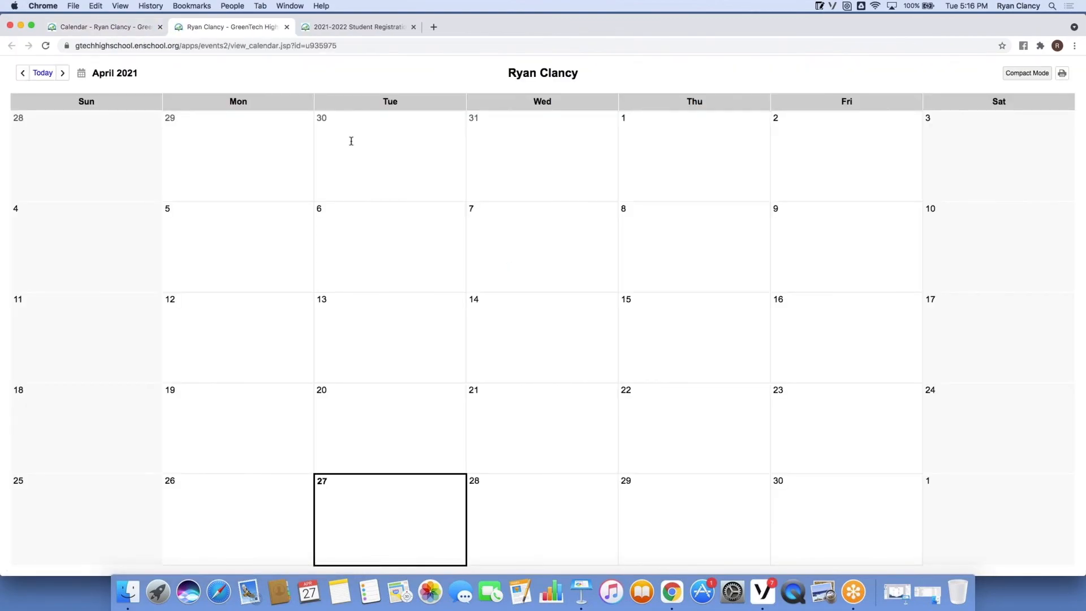
click(64, 74)
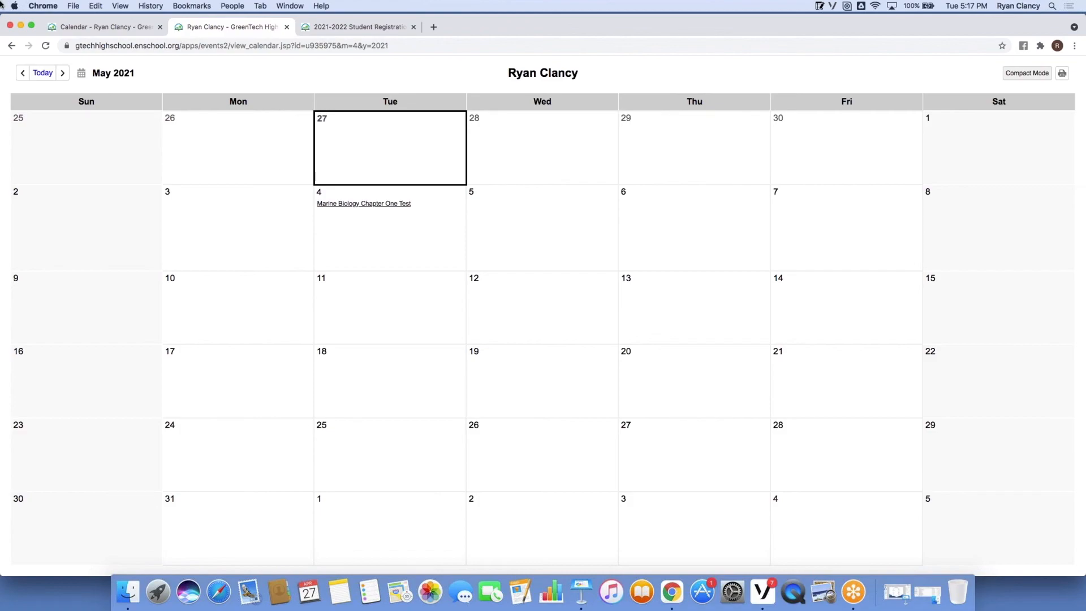
click(286, 28)
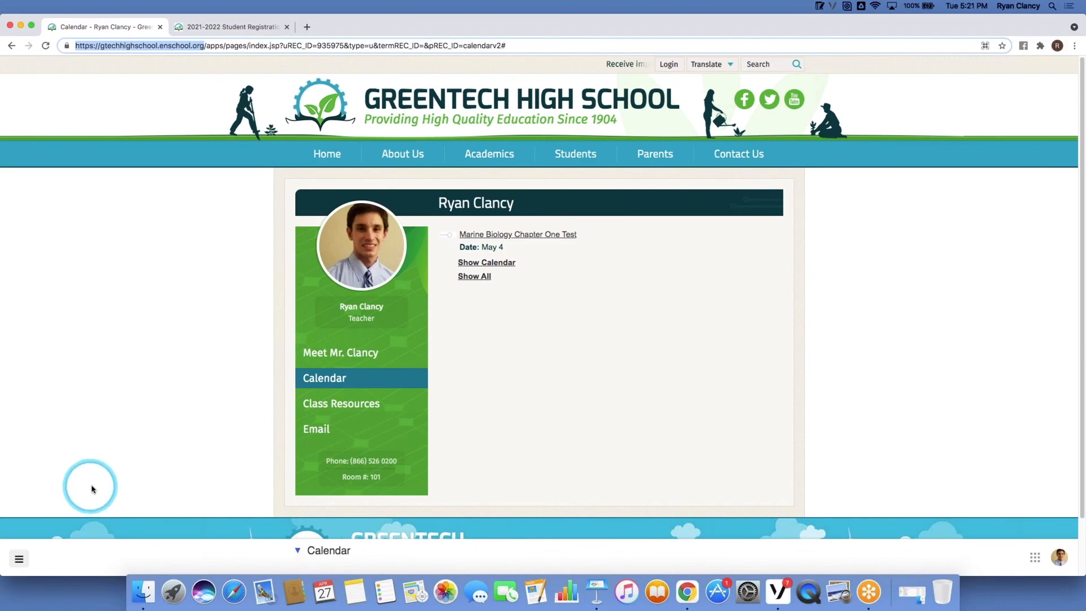
Go to the teacher dashboard, open the Create a ticket support form, then close it.
click(21, 558)
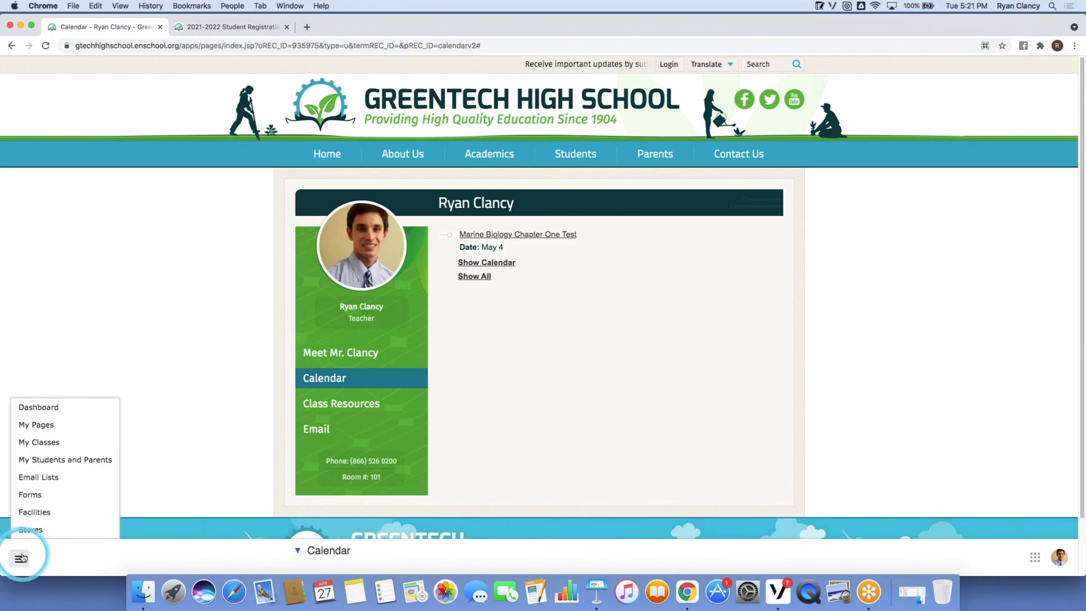
click(38, 408)
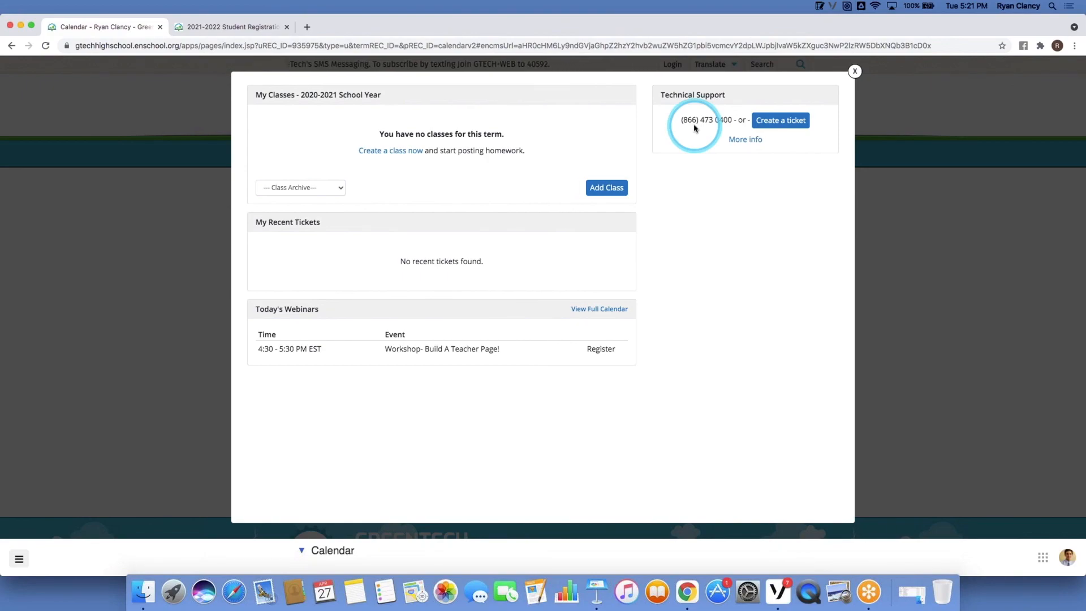
click(796, 120)
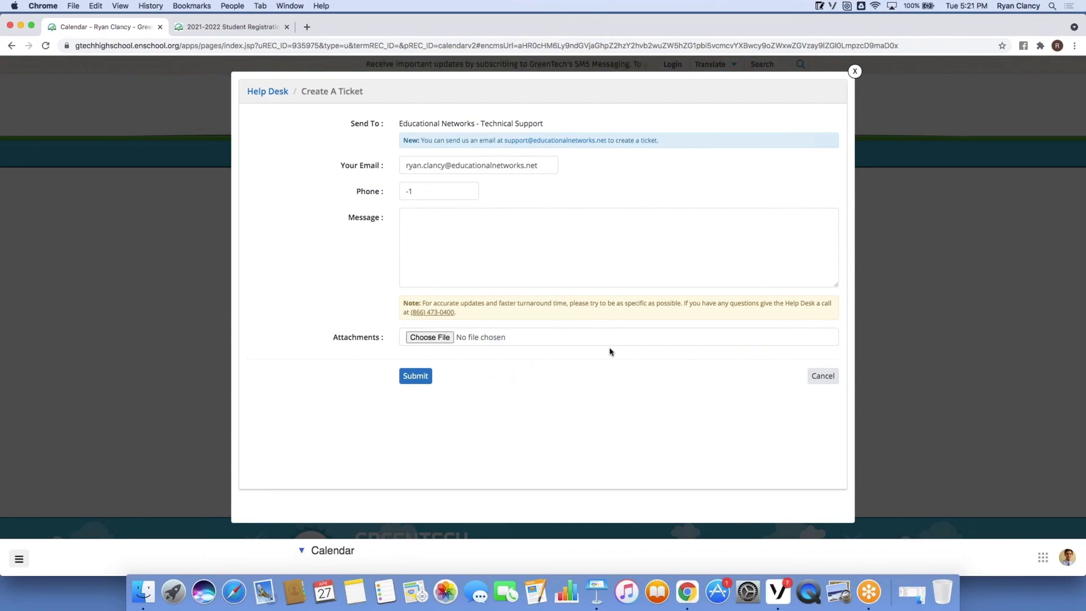
click(855, 71)
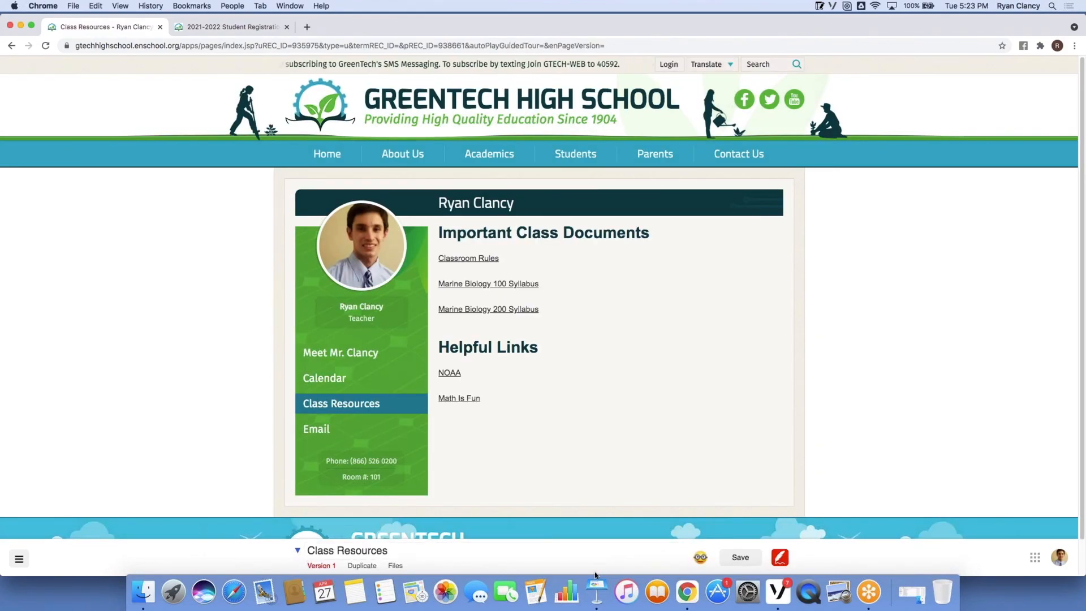
In Keynote, select slide 7 'Thank You!' and play the workshop slideshow from there.
click(596, 591)
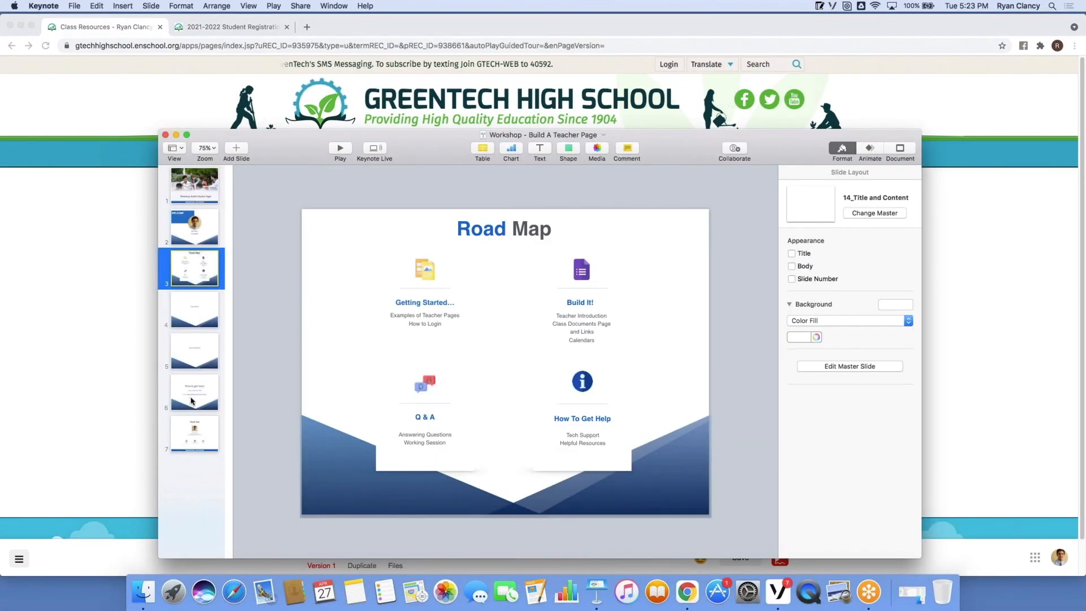
click(195, 426)
click(334, 150)
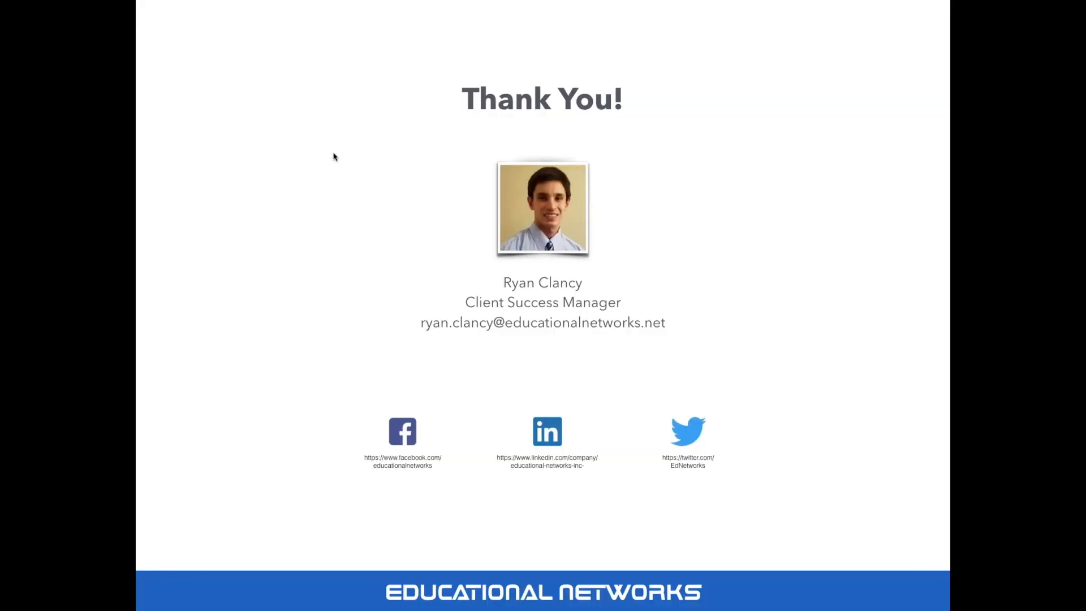